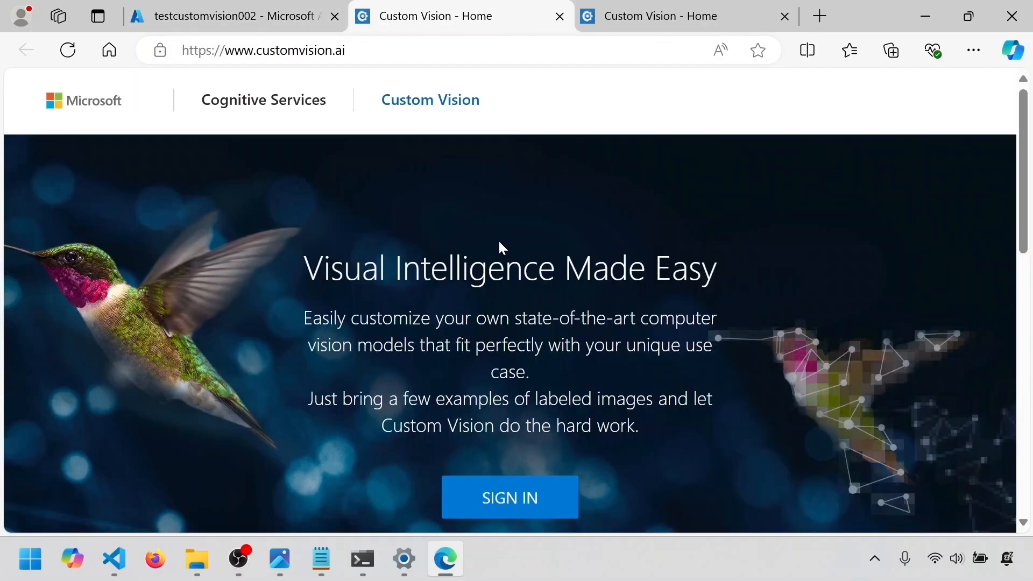
Sign in to Custom Vision and open the existing classification project of the custVis1bbs resource
scroll(519, 321, "down", 3)
left_click(519, 321)
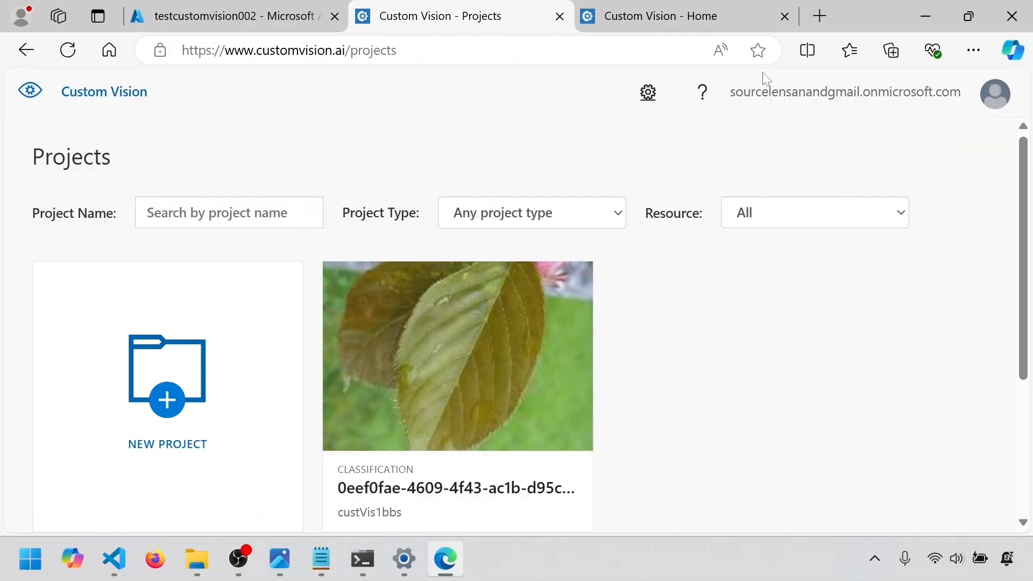
left_click_drag(730, 92, 965, 97)
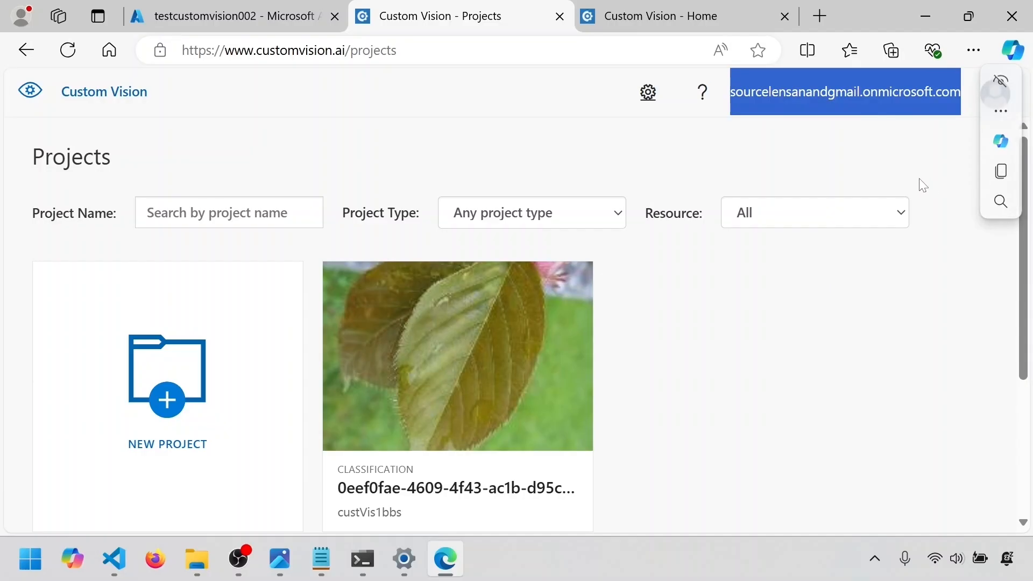
left_click(883, 173)
scroll(886, 177, "down", 2)
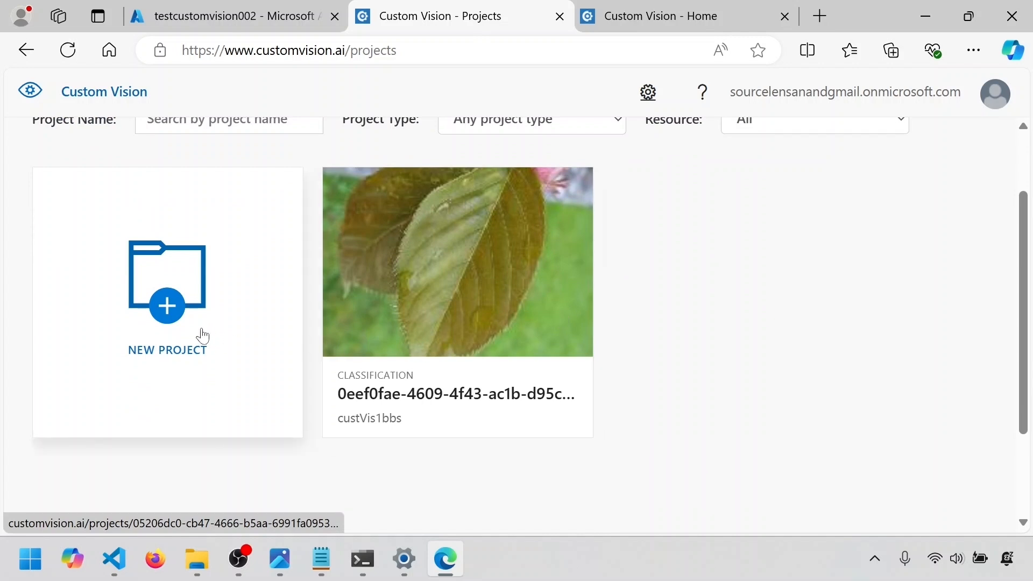
scroll(710, 368, "up", 1)
scroll(710, 368, "down", 1)
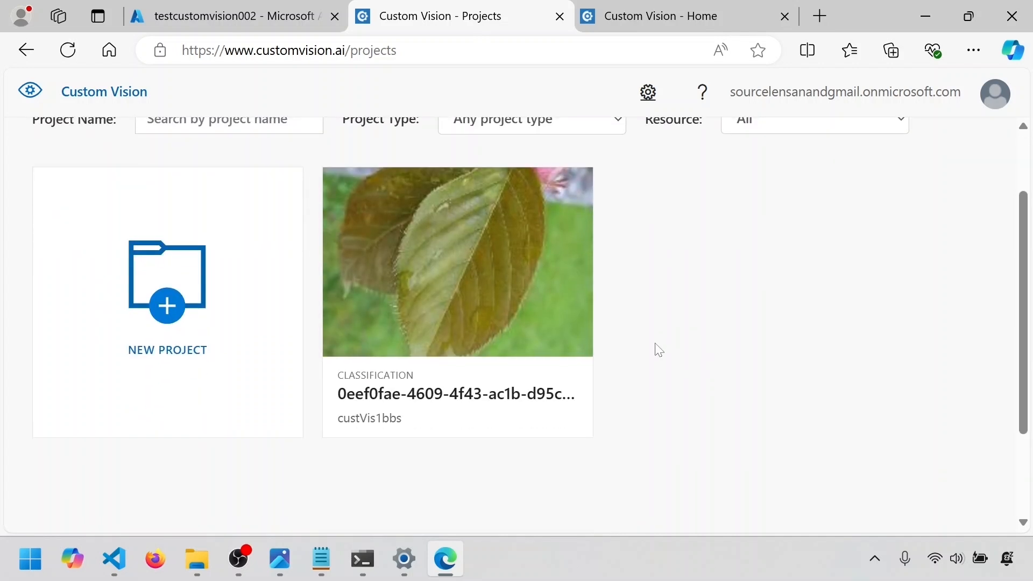
left_click(467, 299)
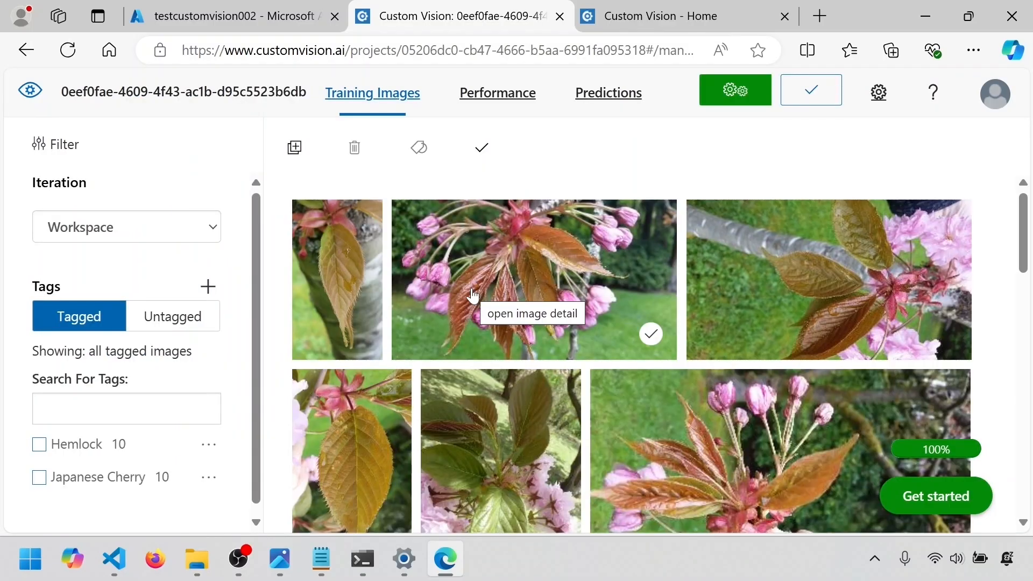
Look through the project's tagged Japanese Cherry and Hemlock training images from first to last
scroll(472, 296, "down", 10)
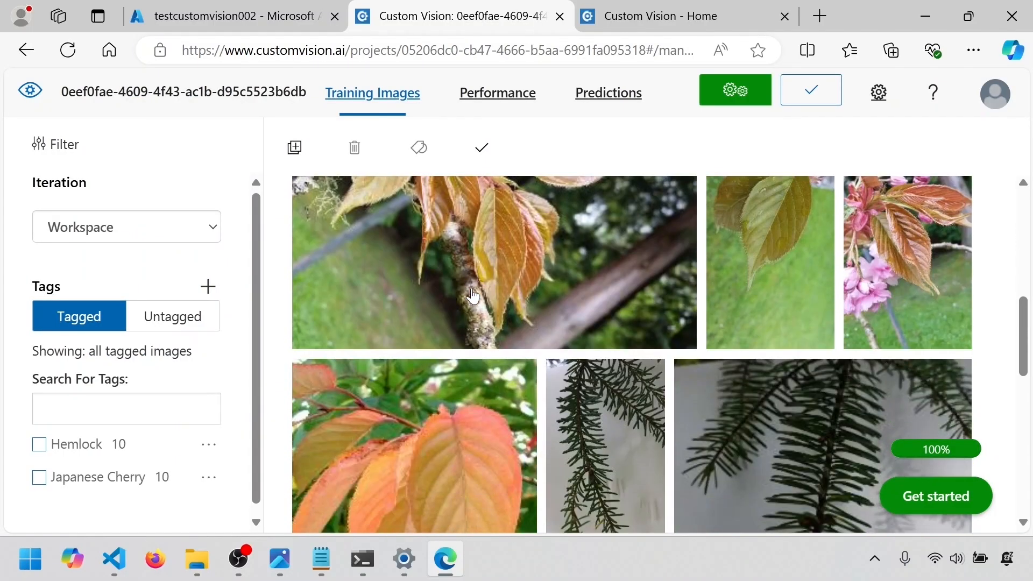
scroll(473, 296, "up", 10)
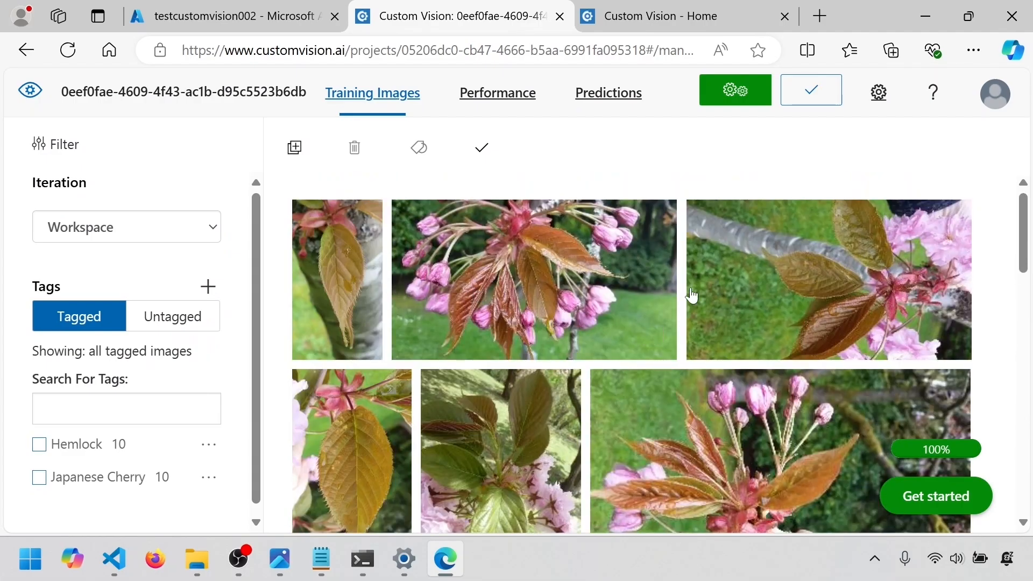
scroll(835, 291, "down", 1)
scroll(835, 291, "down", 10)
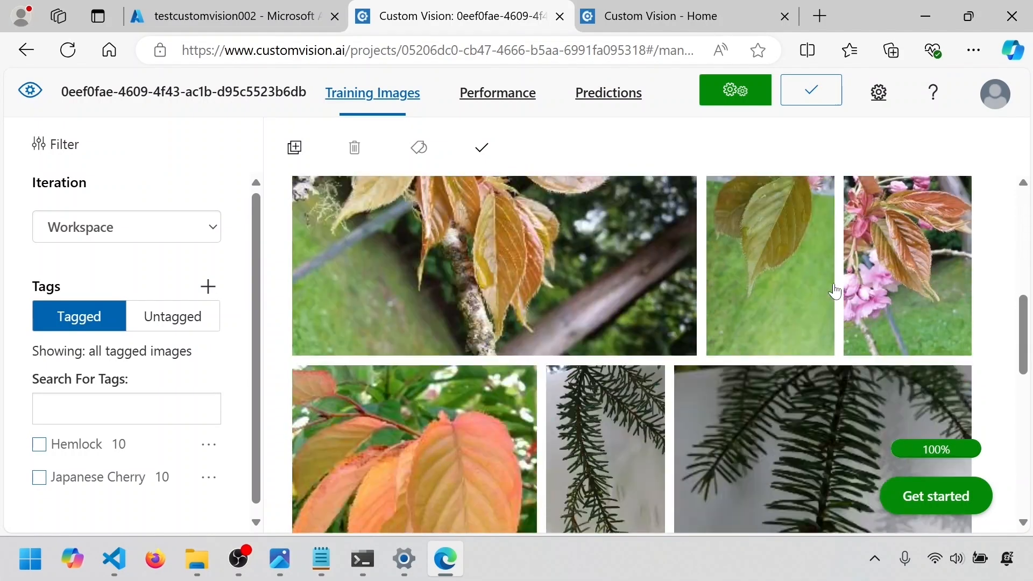
scroll(834, 295, "down", 5)
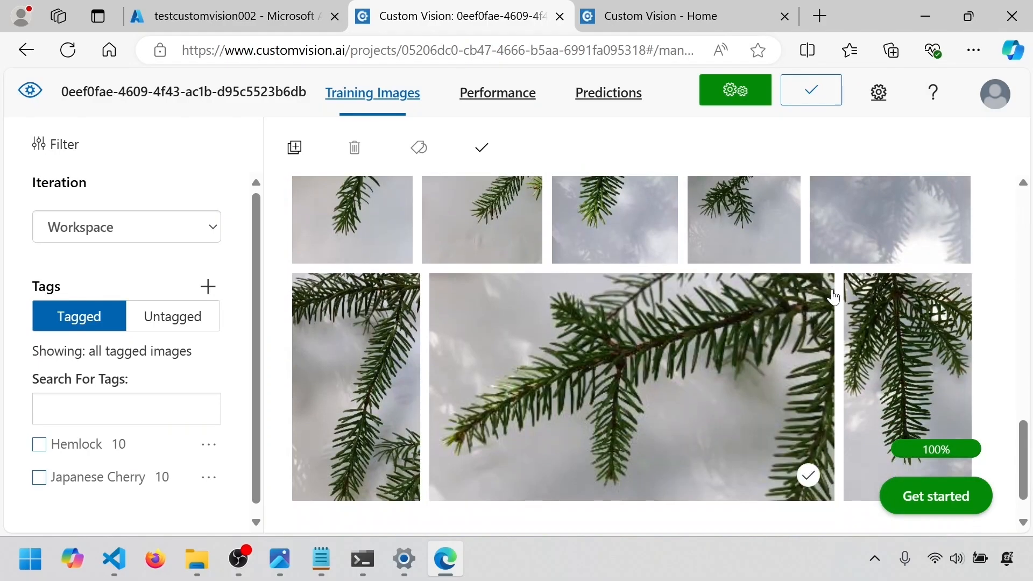
scroll(835, 295, "down", 1)
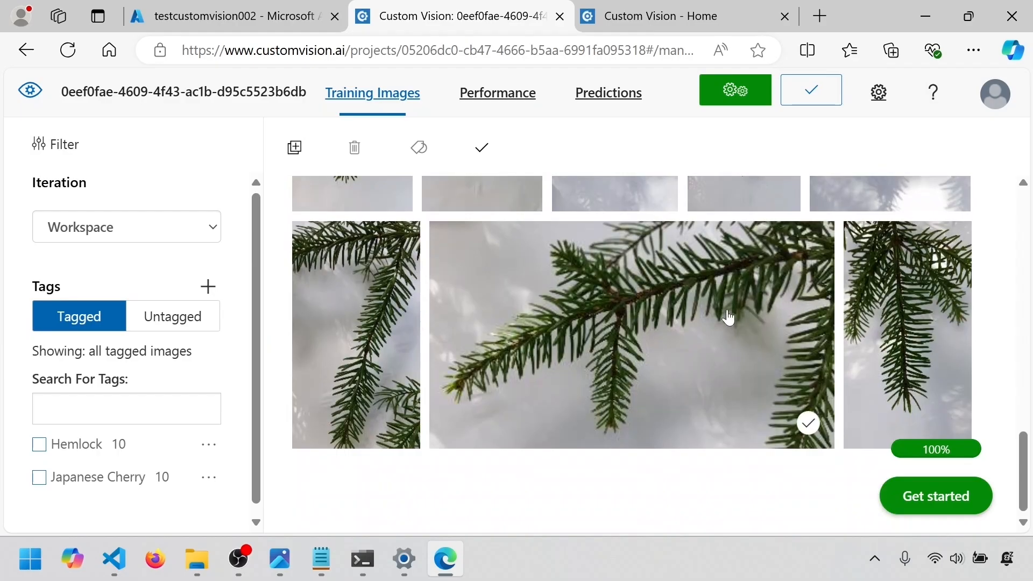
scroll(729, 314, "up", 15)
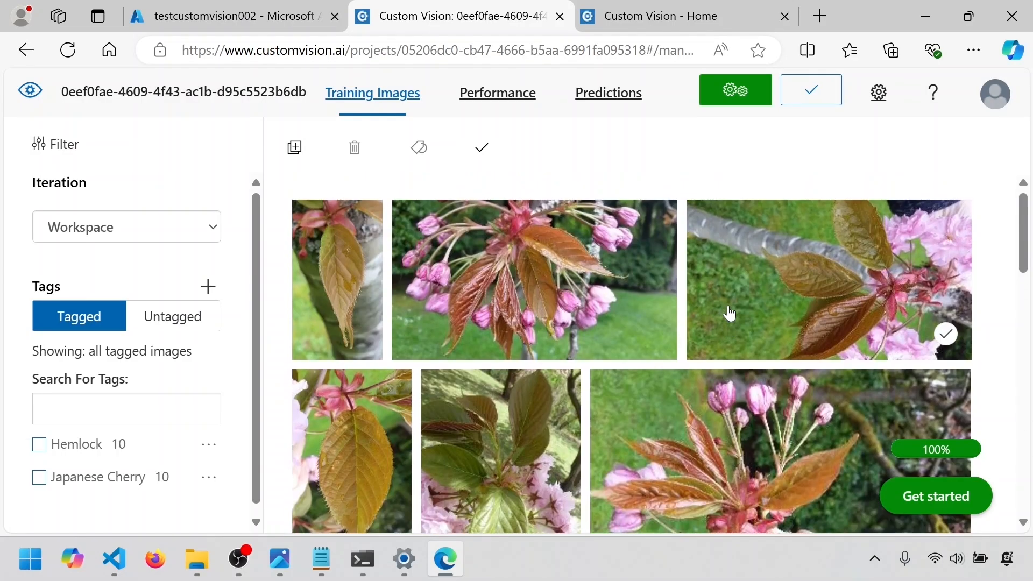
scroll(751, 295, "down", 10)
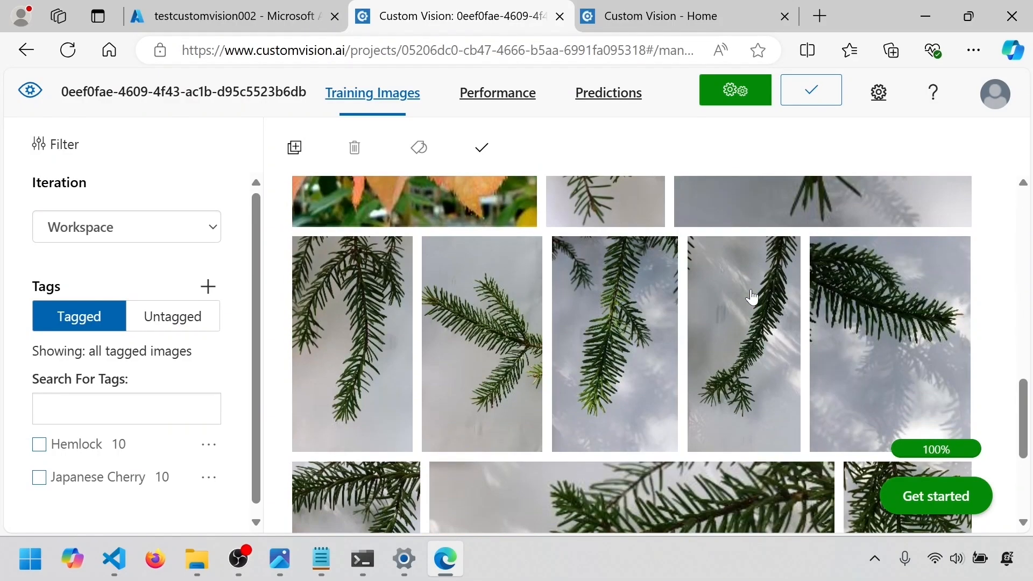
scroll(752, 297, "up", 10)
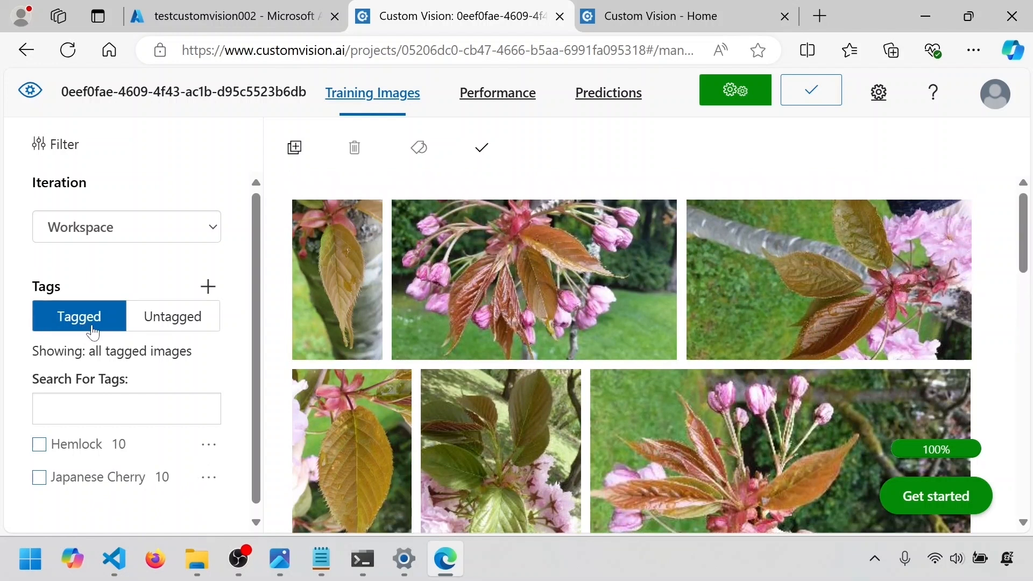
Open the performance results of Iteration 1 and read the explanations of Precision, Recall and AP
left_click(484, 102)
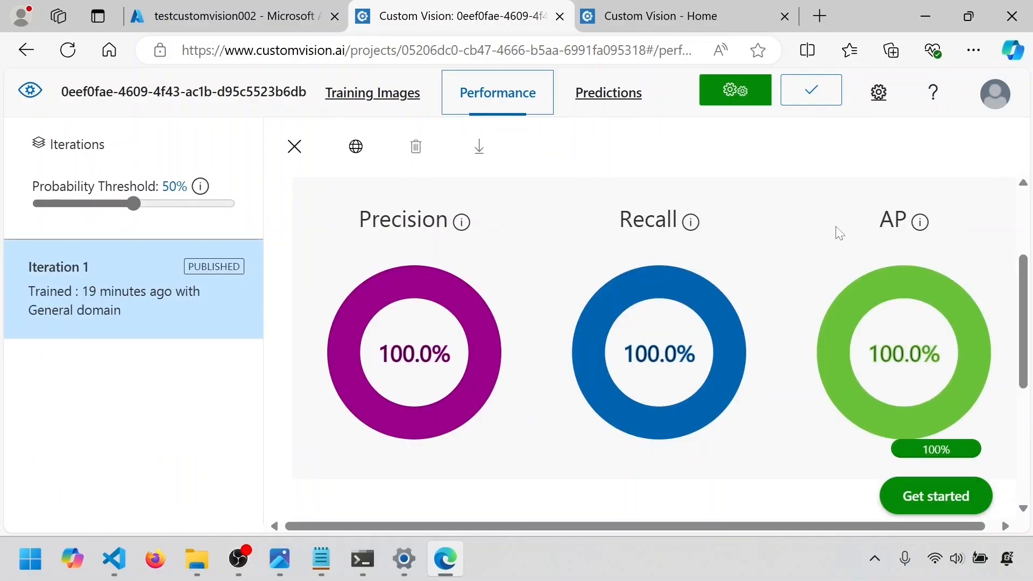
mouse_move(462, 226)
mouse_move(684, 232)
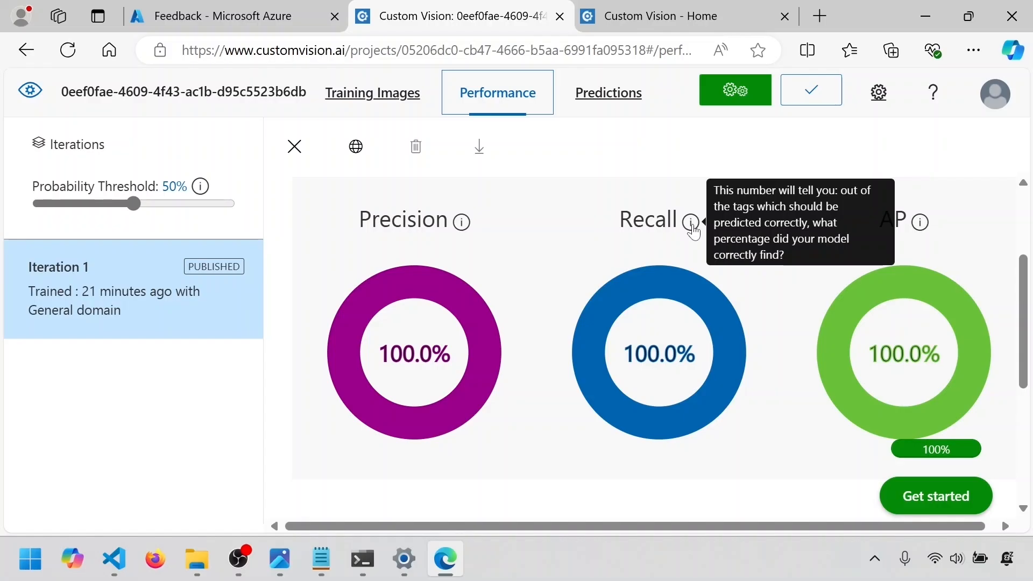
mouse_move(922, 226)
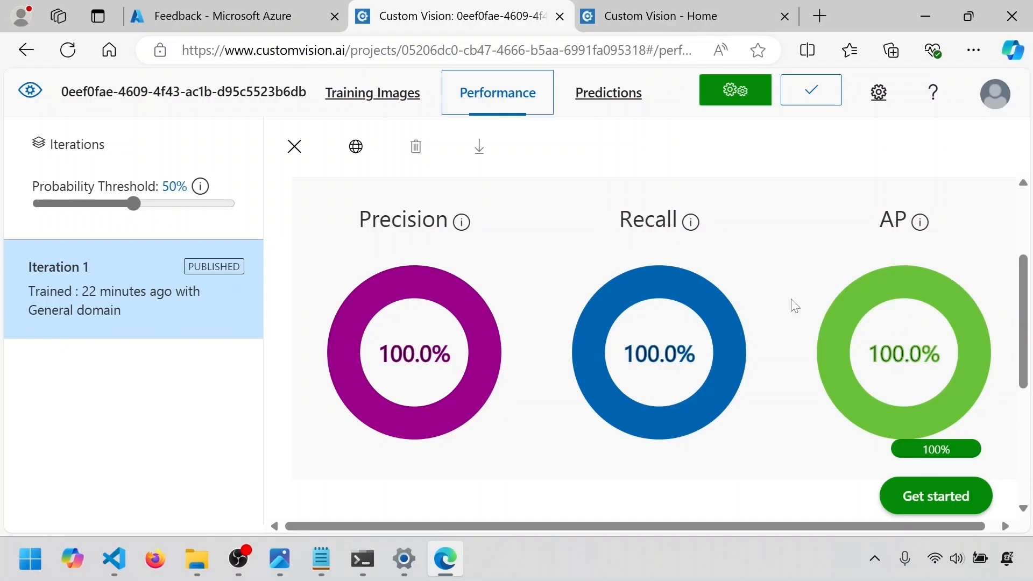
Examine the training details of Iteration 1, its overall metrics and the performance table for each tag
scroll(720, 345, "down", 2)
scroll(729, 342, "down", 4)
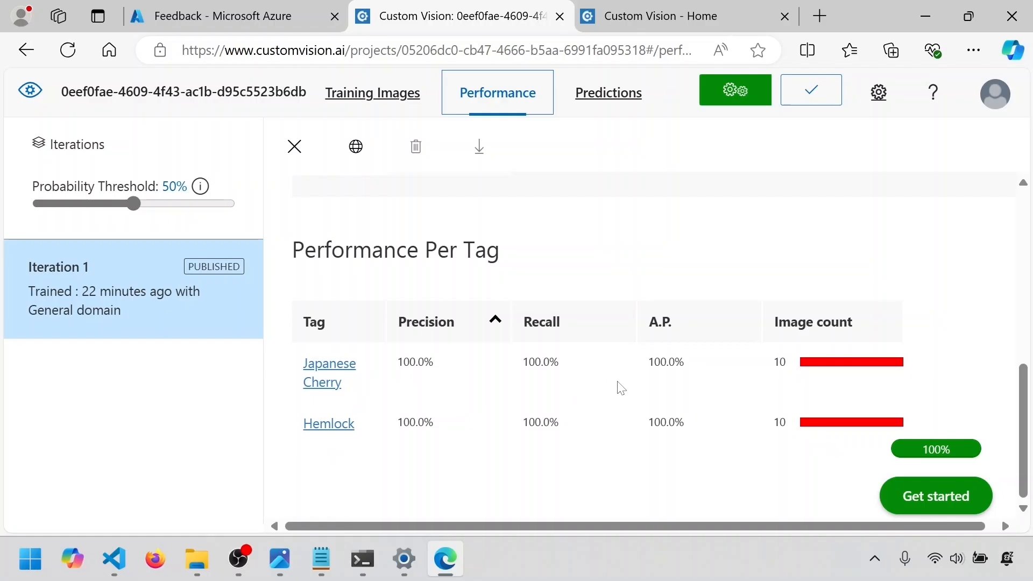
scroll(869, 416, "up", 2)
scroll(873, 410, "down", 2)
scroll(872, 409, "up", 5)
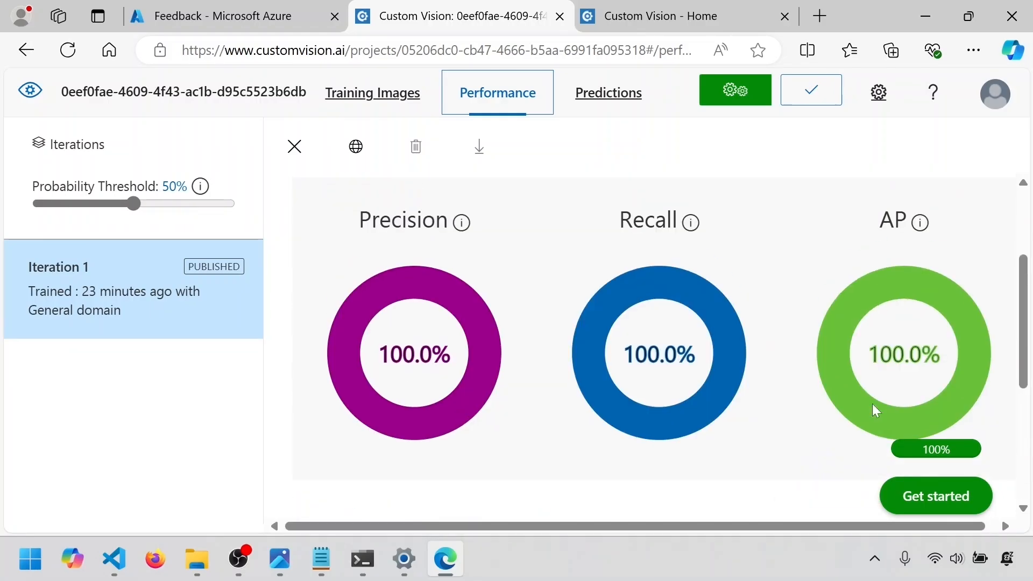
scroll(556, 350, "up", 3)
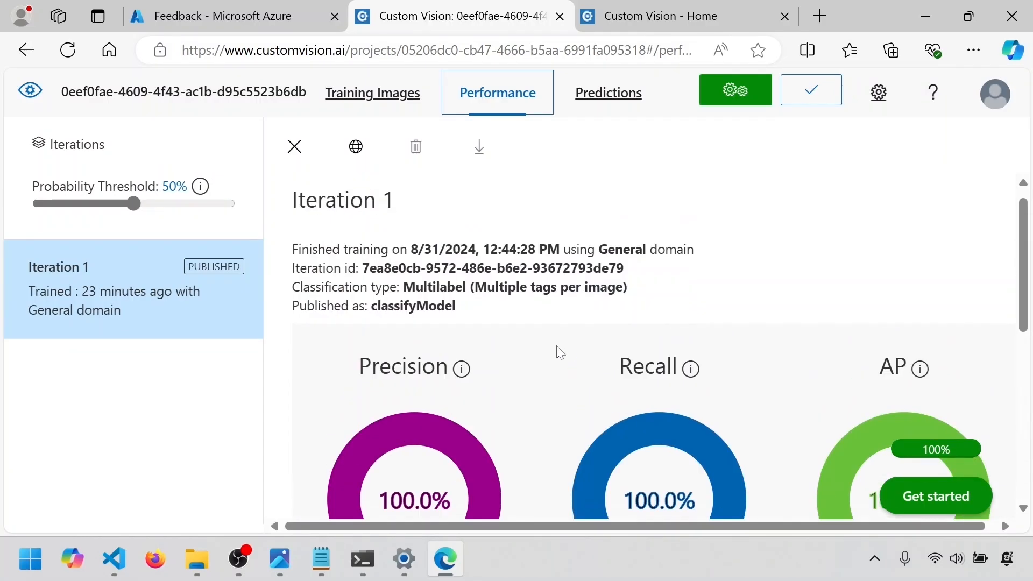
scroll(560, 352, "down", 4)
scroll(559, 352, "down", 2)
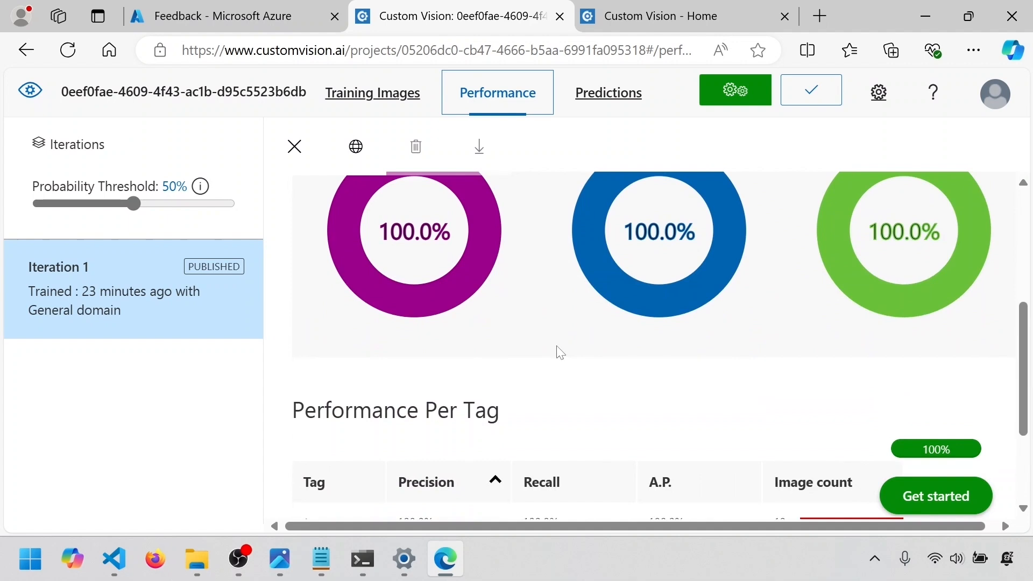
scroll(560, 352, "up", 2)
scroll(559, 353, "down", 5)
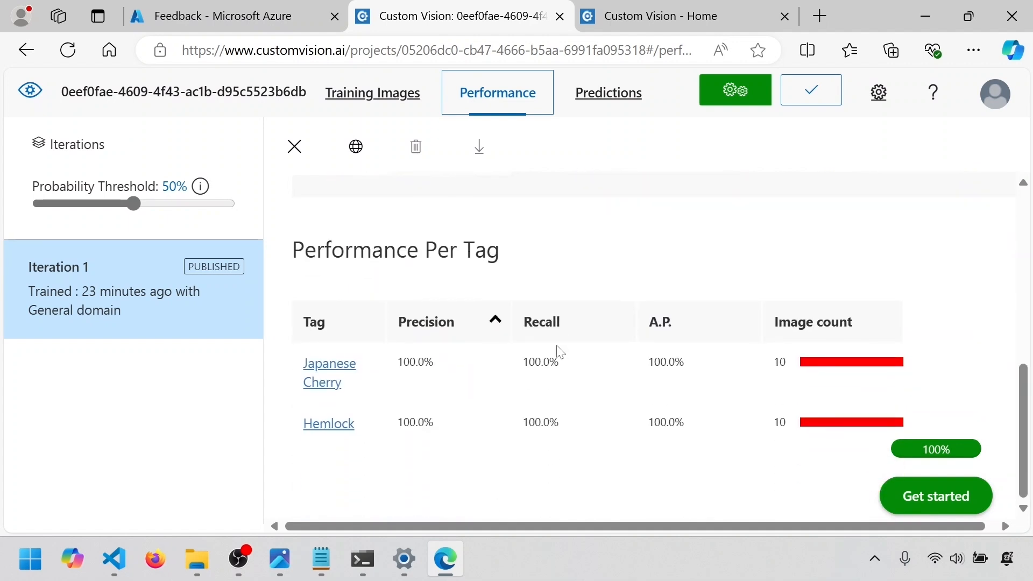
scroll(559, 353, "up", 3)
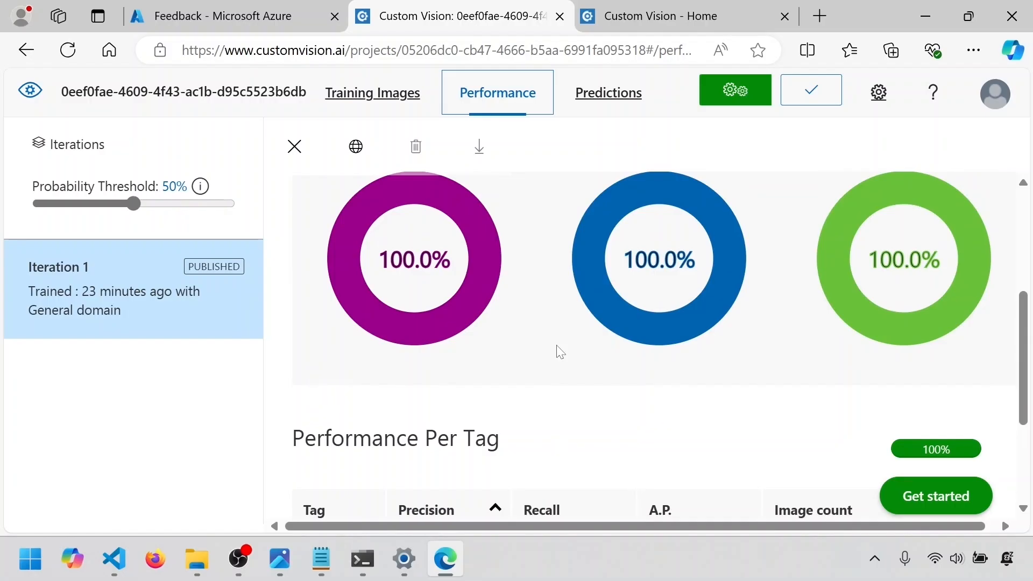
scroll(559, 352, "up", 2)
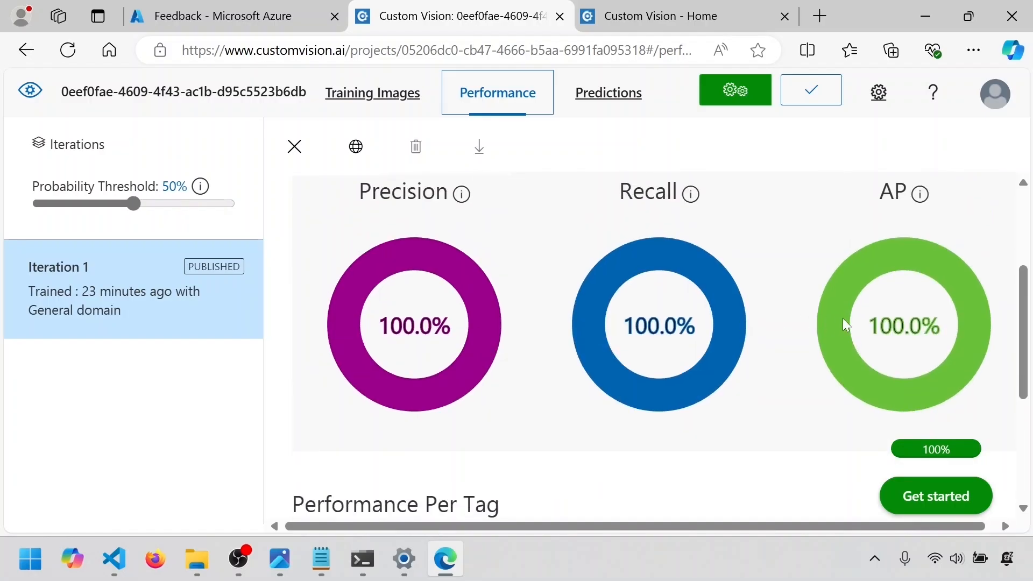
scroll(679, 237, "up", 2)
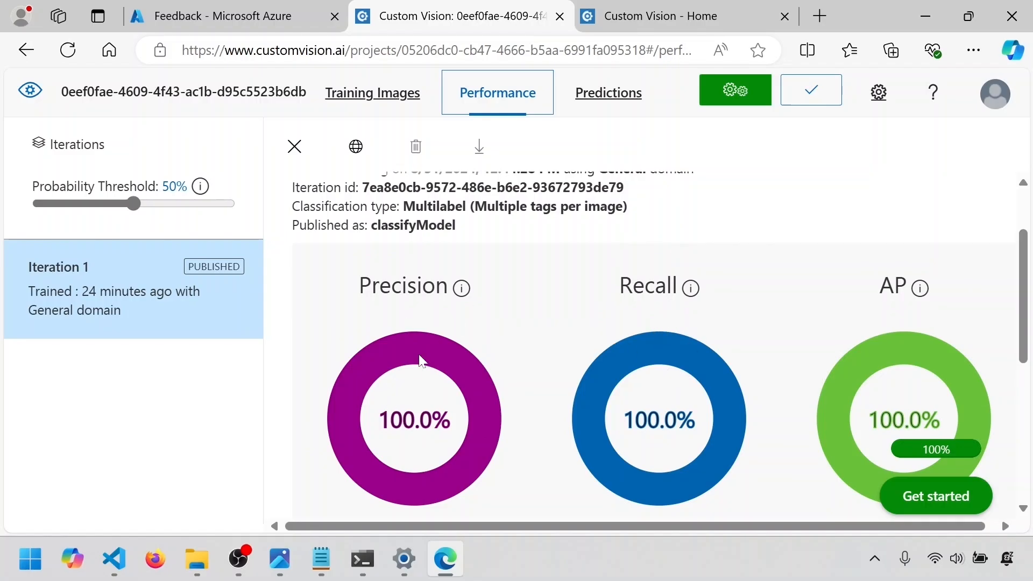
scroll(909, 323, "down", 2)
scroll(908, 325, "down", 1)
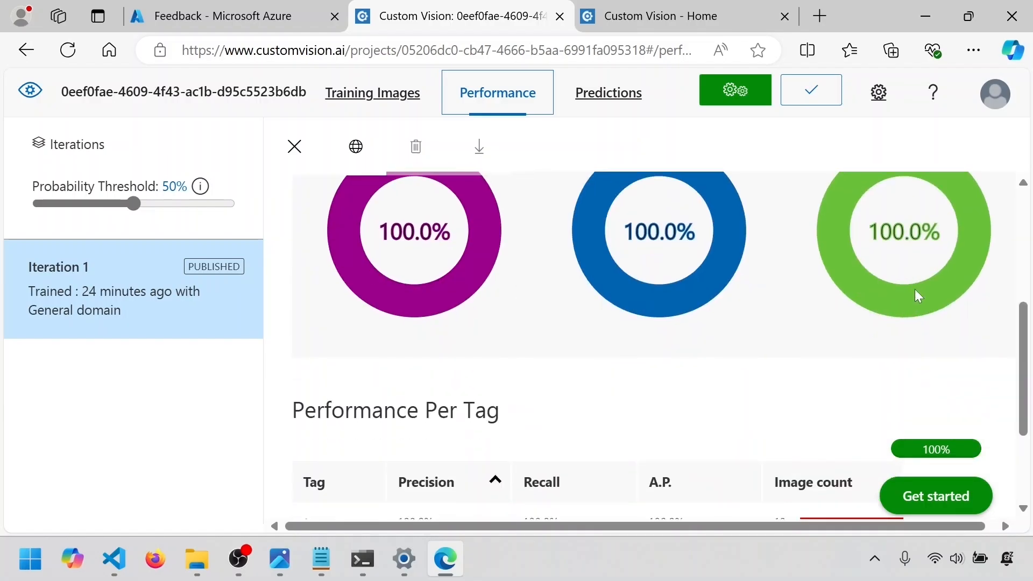
scroll(915, 295, "down", 2)
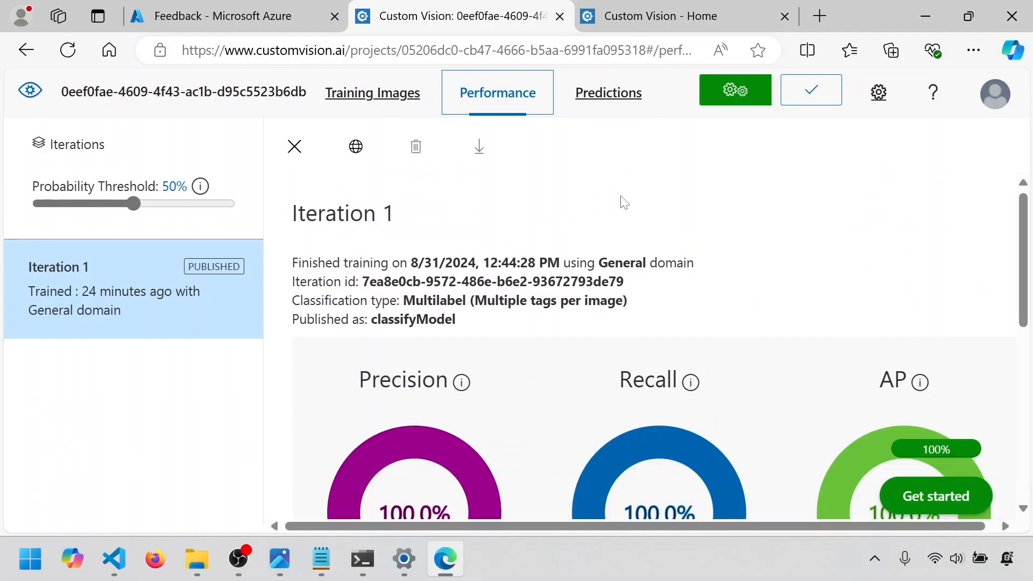
scroll(621, 202, "down", 5)
scroll(621, 202, "up", 5)
View the project's predictions, check the tag probabilities of the submitted test image, and close its details
left_click(608, 106)
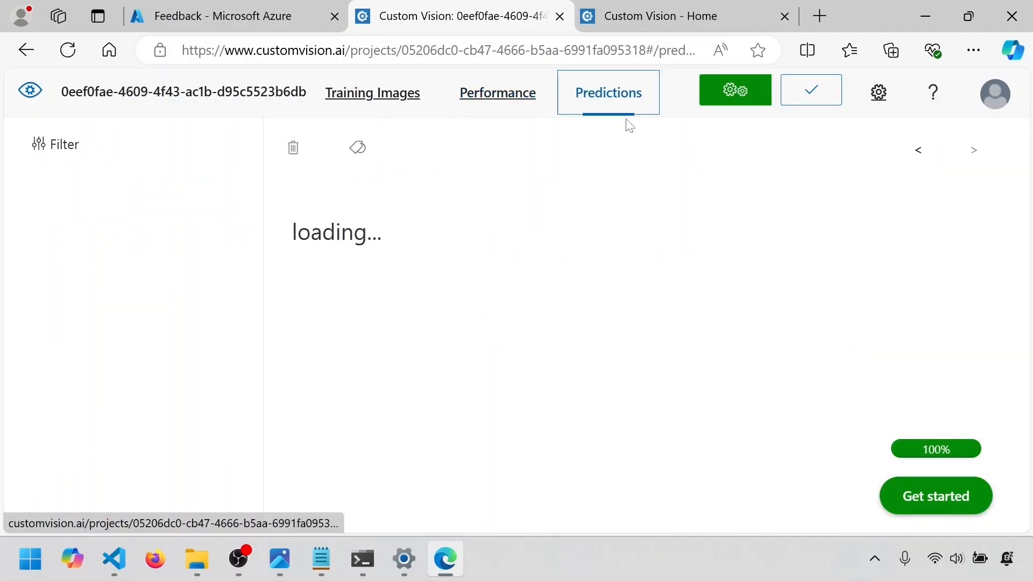
mouse_move(391, 273)
left_click(352, 301)
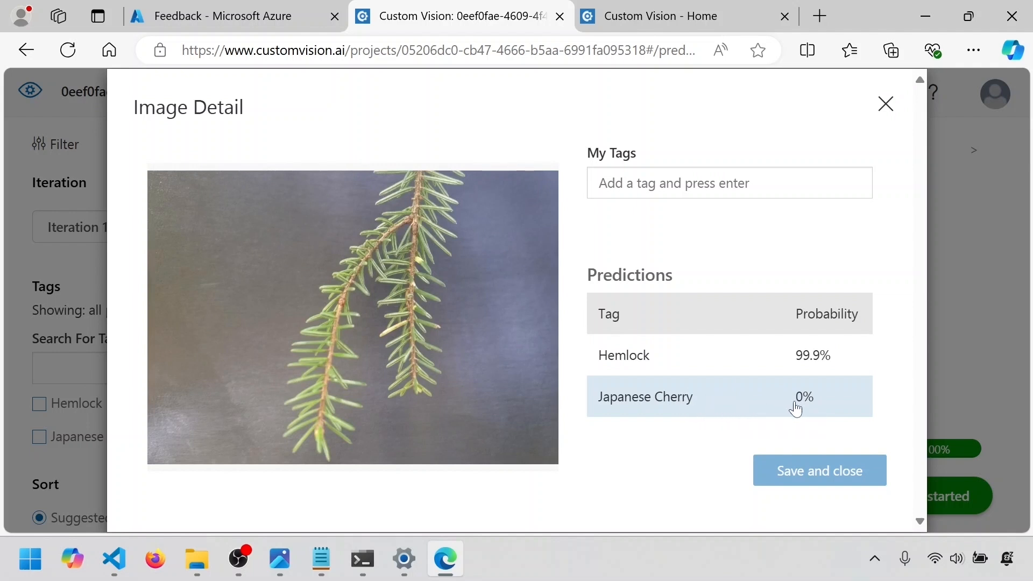
left_click(885, 104)
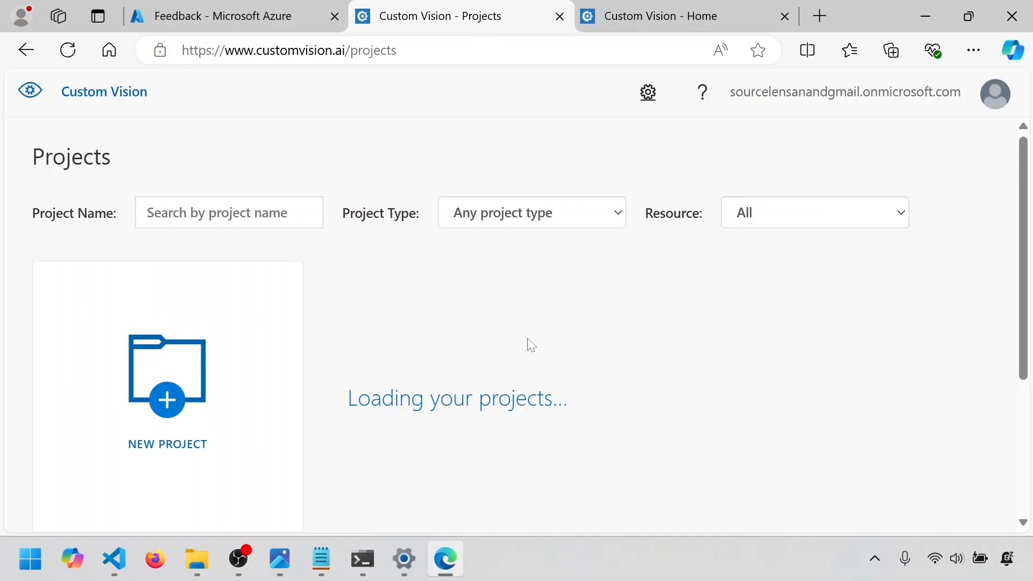
Reopen the classification project from the project gallery, return to the gallery and look over its project cards
scroll(530, 346, "down", 2)
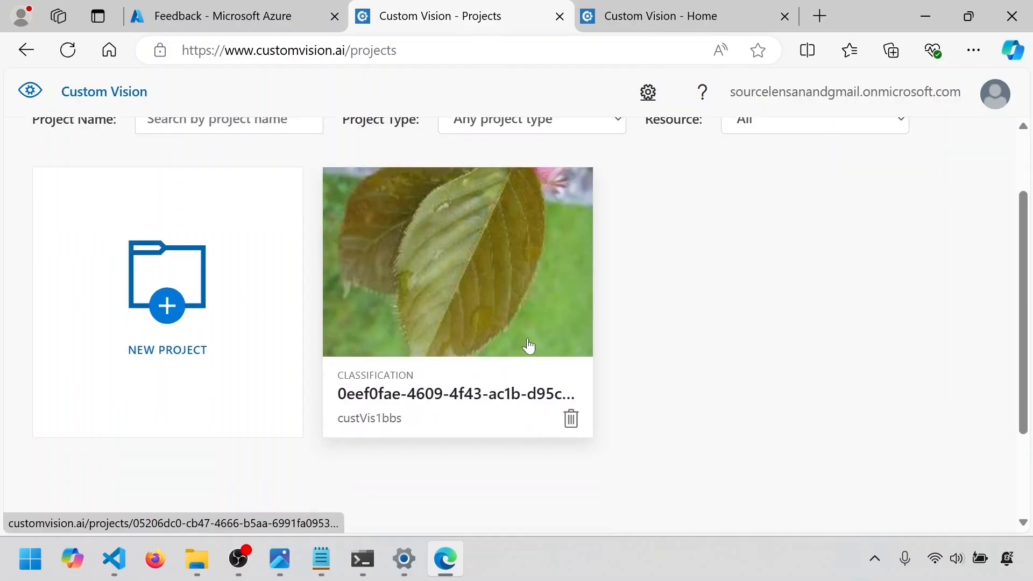
scroll(530, 344, "up", 2)
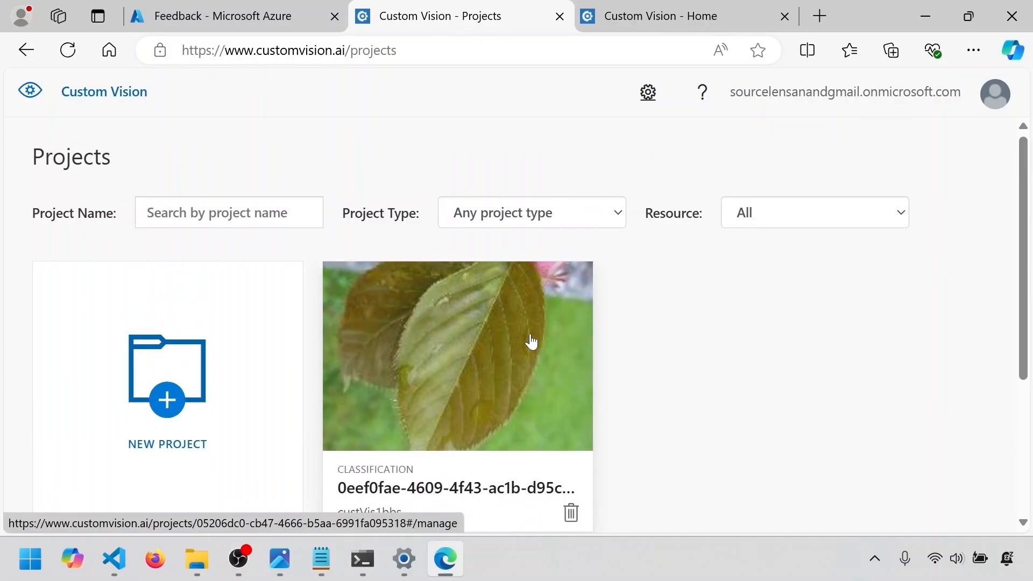
left_click(532, 341)
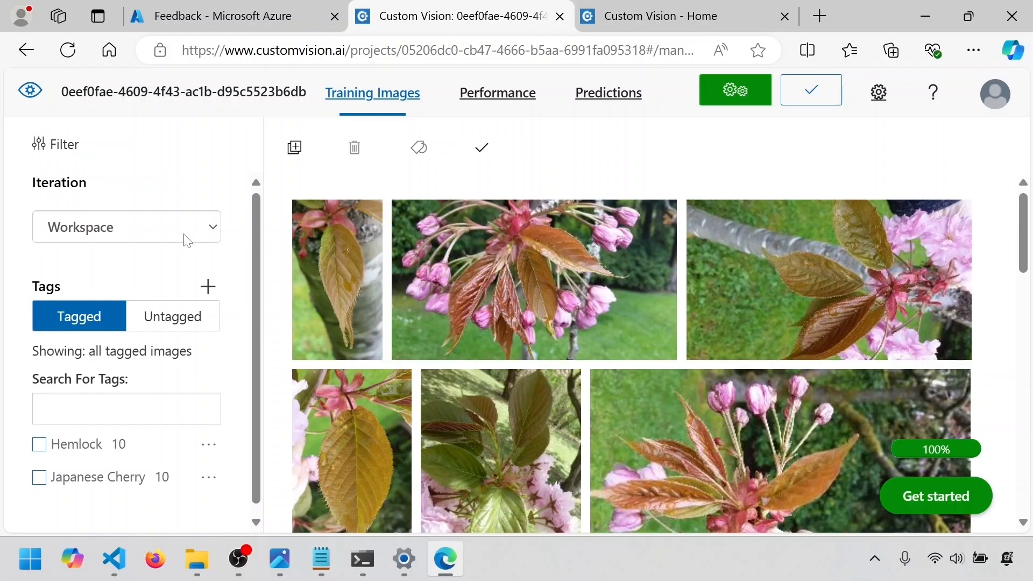
left_click(22, 100)
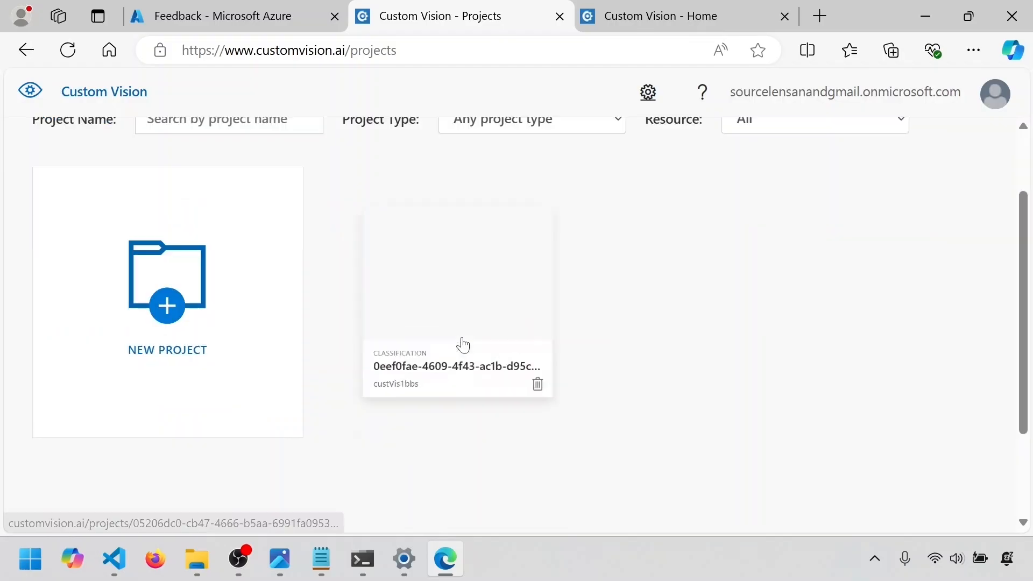
mouse_move(570, 421)
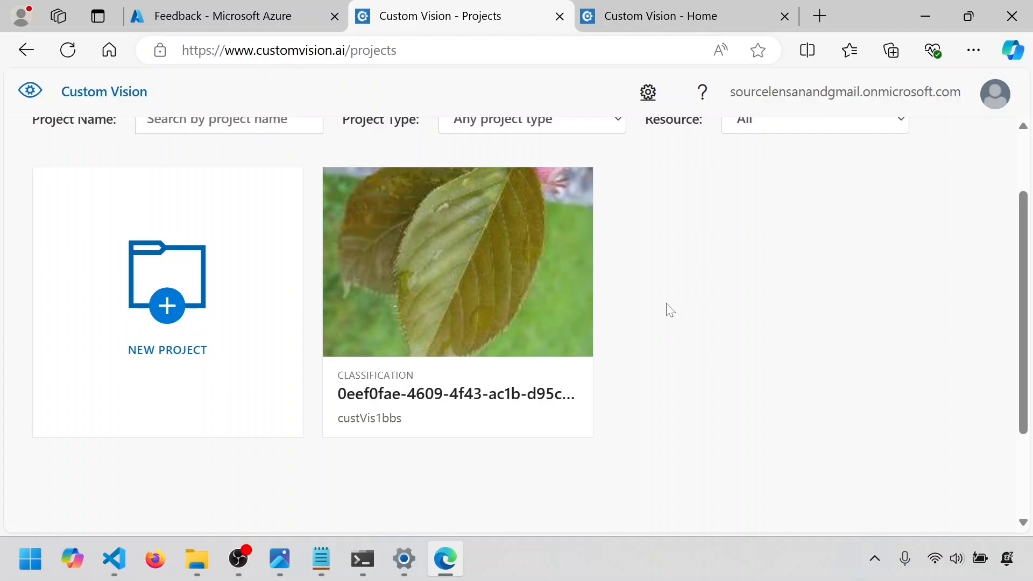
scroll(670, 310, "down", 2)
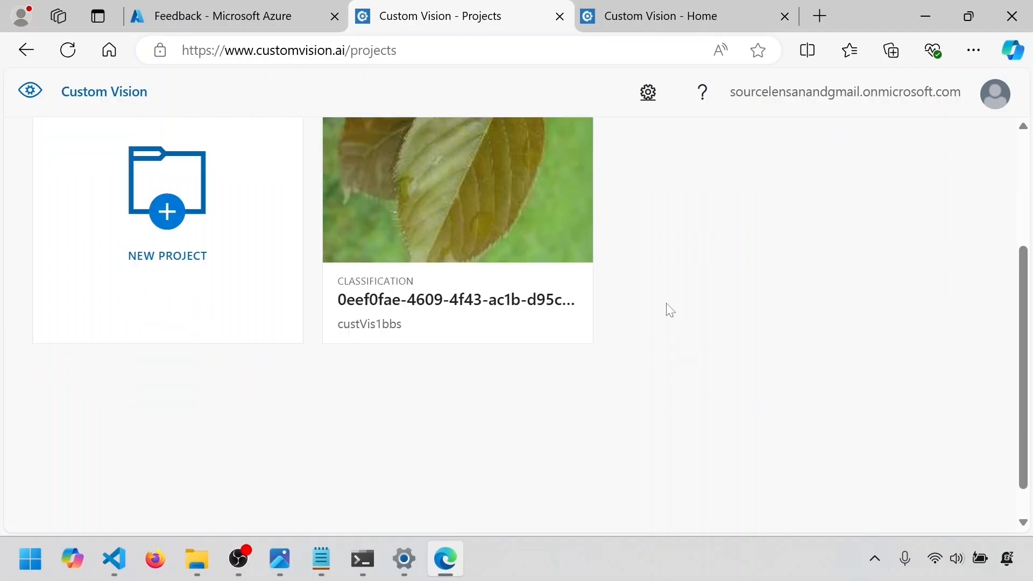
Switch to Visual Studio Code and close Image_Classification.py, leaving Object_Detection.py as the open script
left_click(115, 558)
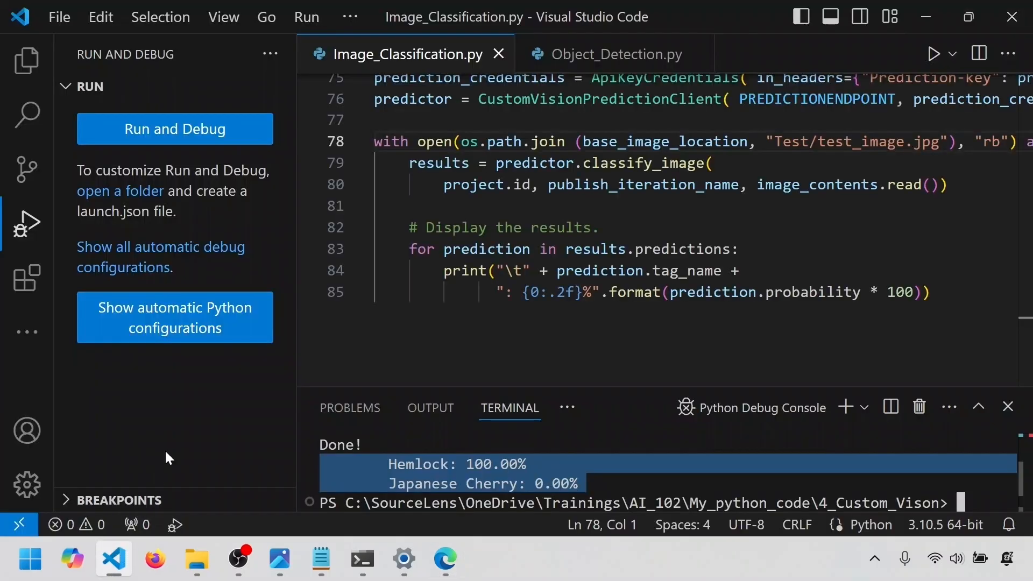
left_click(499, 55)
scroll(487, 267, "up", 3)
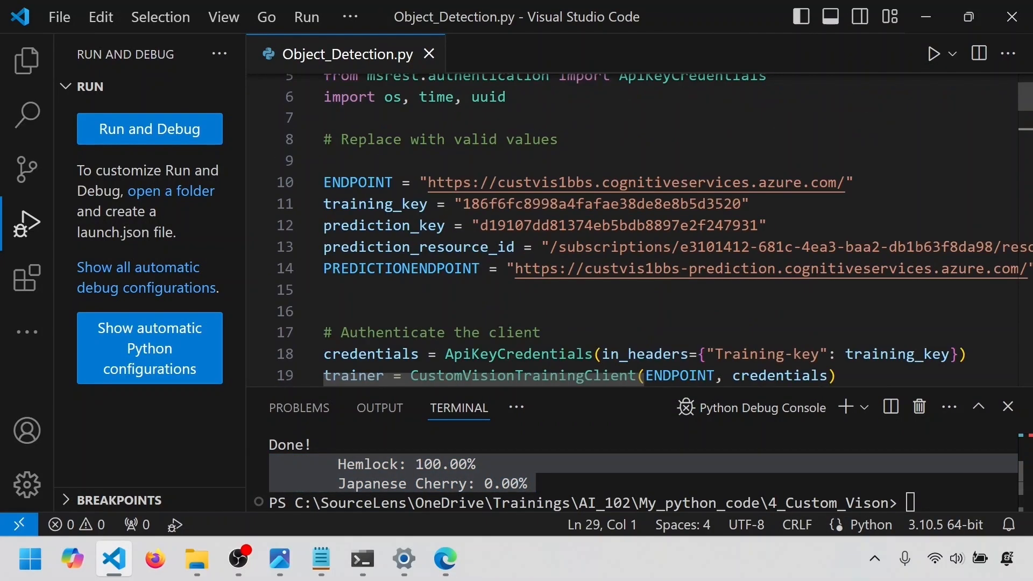
Review the endpoint, key and resource ID settings and the client authentication code in Object_Detection.py
left_click_drag(325, 311, 325, 160)
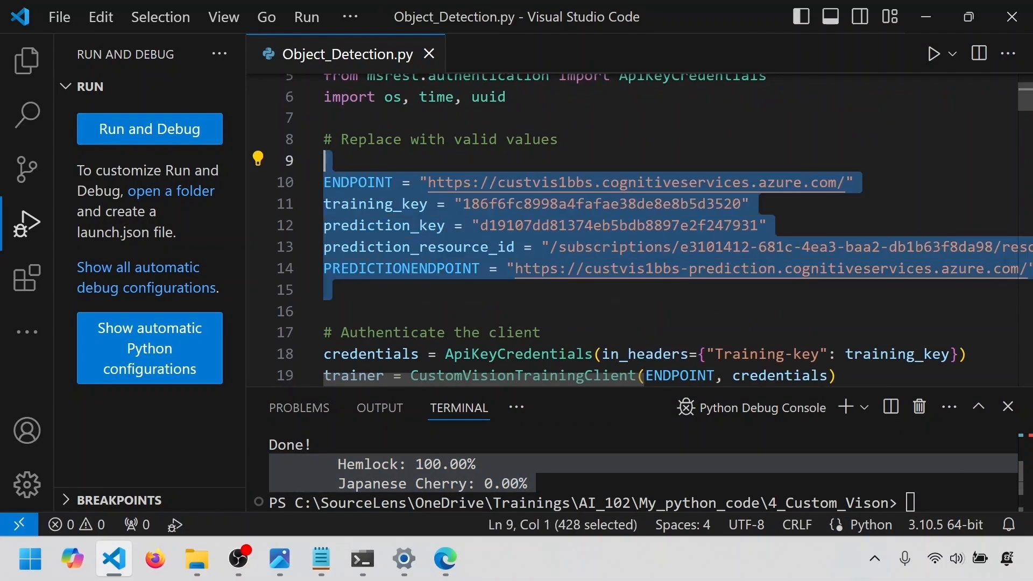
scroll(476, 374, "down", 2)
mouse_move(624, 280)
scroll(805, 130, "up", 3)
left_click_drag(751, 204, 287, 199)
scroll(484, 226, "down", 1)
scroll(484, 226, "down", 2)
left_click(325, 298)
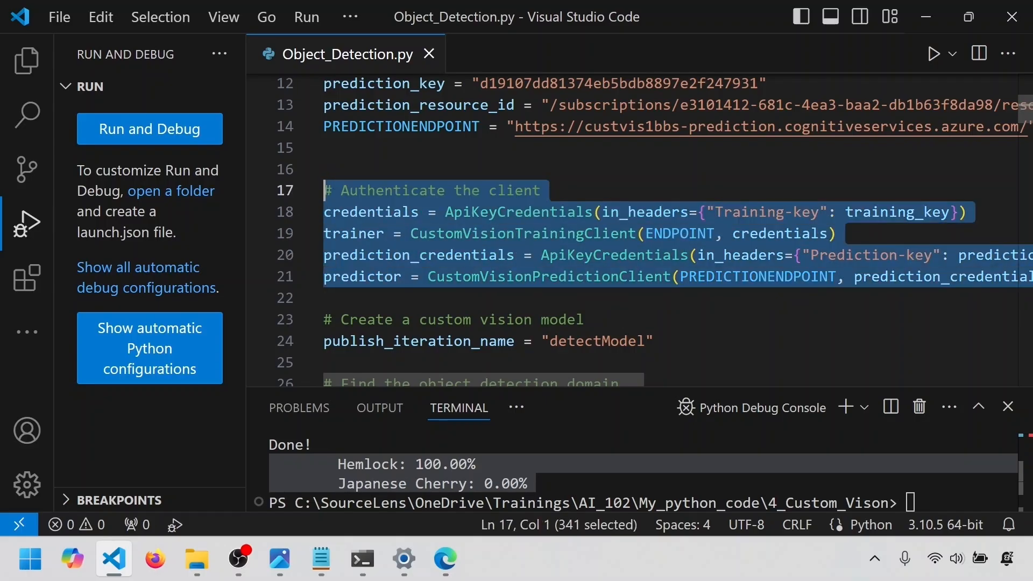
Examine the publish_iteration_name line and the full expression on line 27 that finds the object detection domain
scroll(678, 232, "down", 1)
scroll(655, 229, "down", 1)
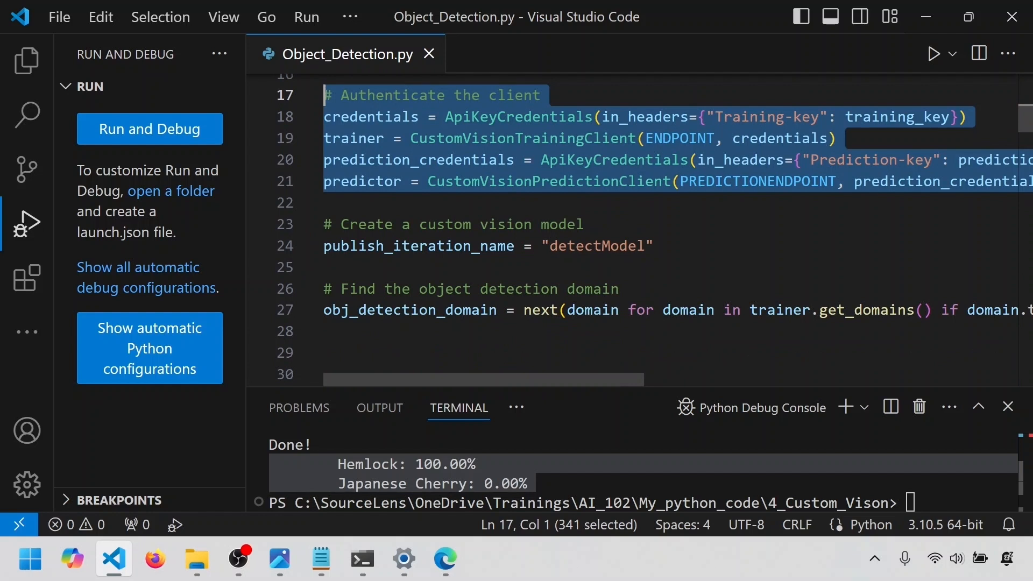
scroll(656, 226, "down", 1)
left_click_drag(655, 199, 261, 184)
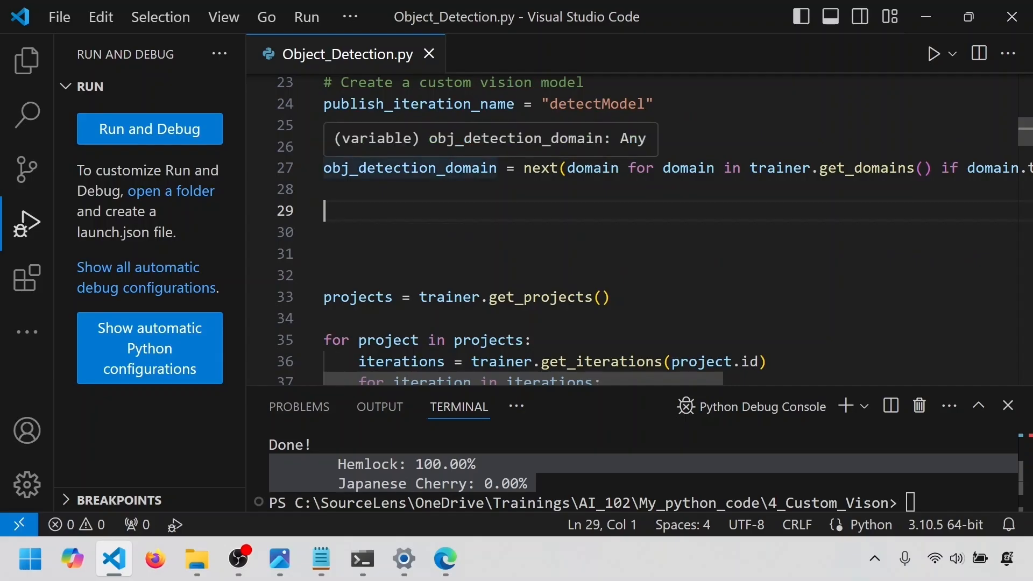
left_click_drag(523, 168, 568, 169)
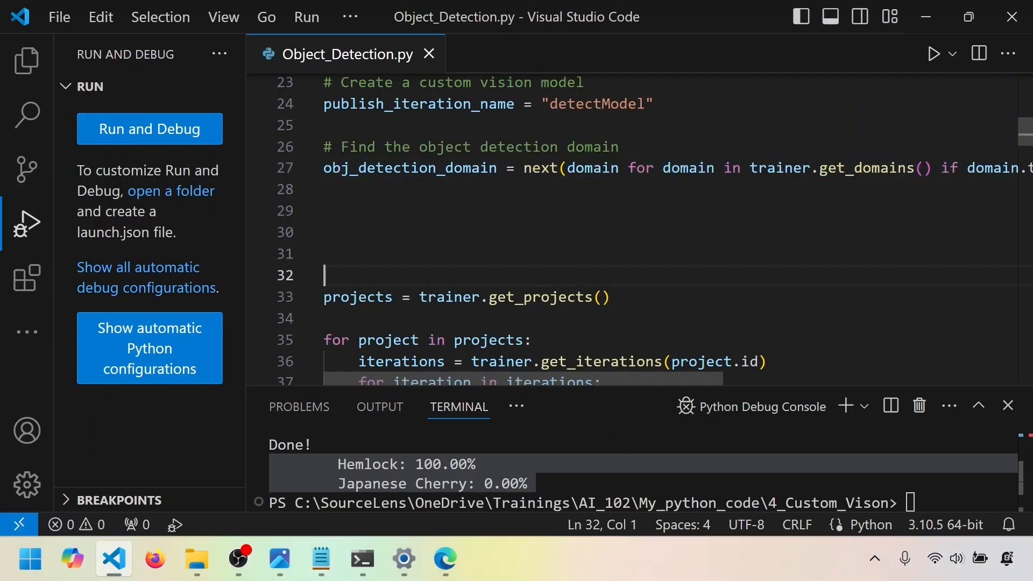
left_click_drag(567, 168, 1026, 183)
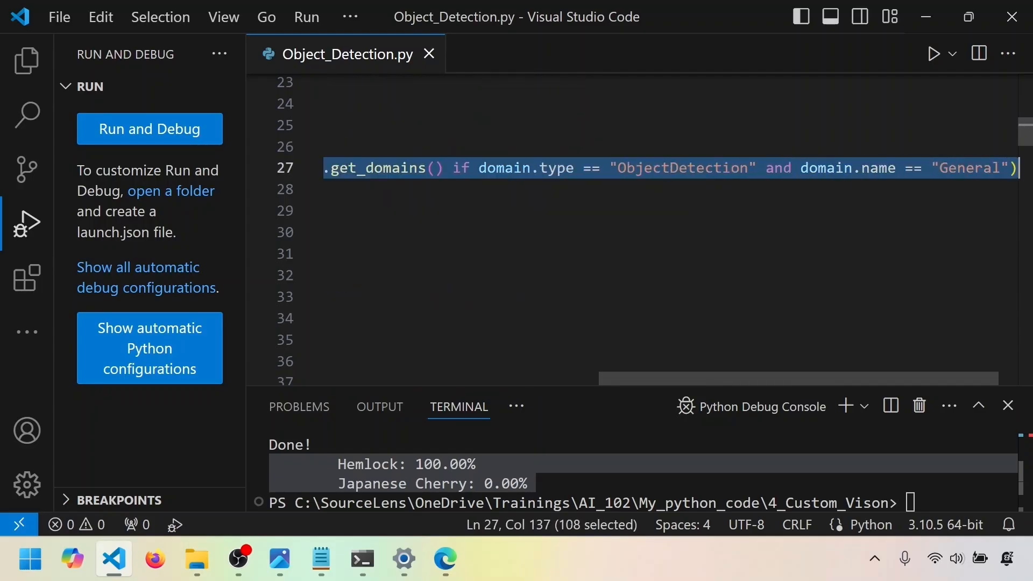
left_click_drag(765, 377, 598, 383)
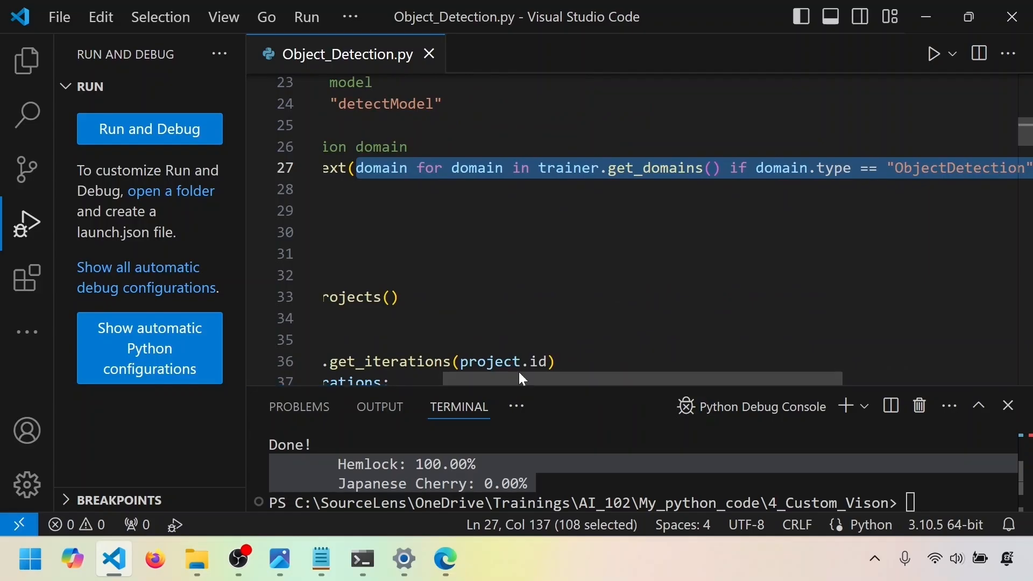
left_click_drag(522, 373, 567, 394)
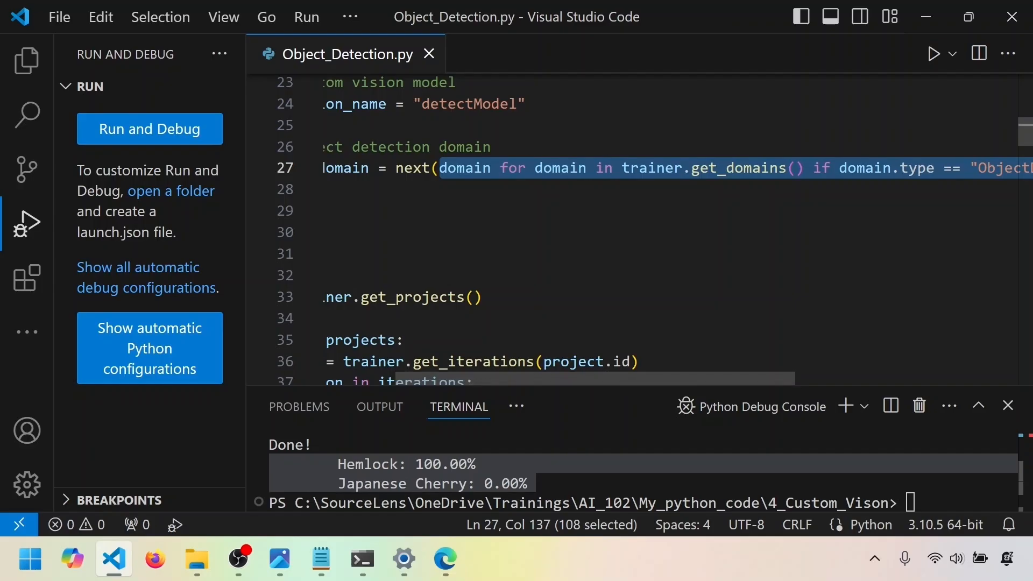
left_click_drag(589, 378, 633, 379)
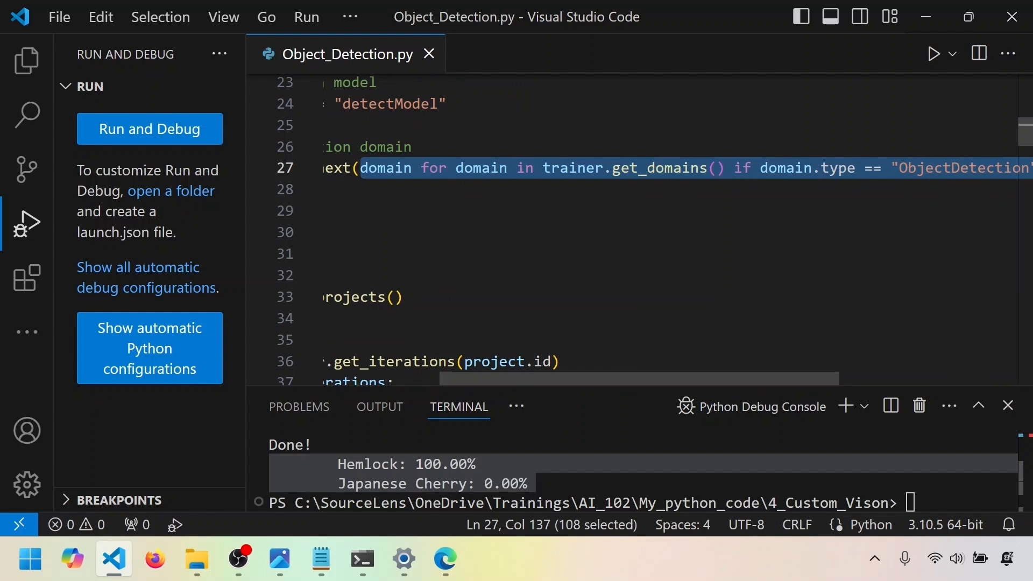
Inspect the trainer.get_domains() call and the domain type and name conditions in the line 27 expression
left_click(659, 167)
left_click(543, 167)
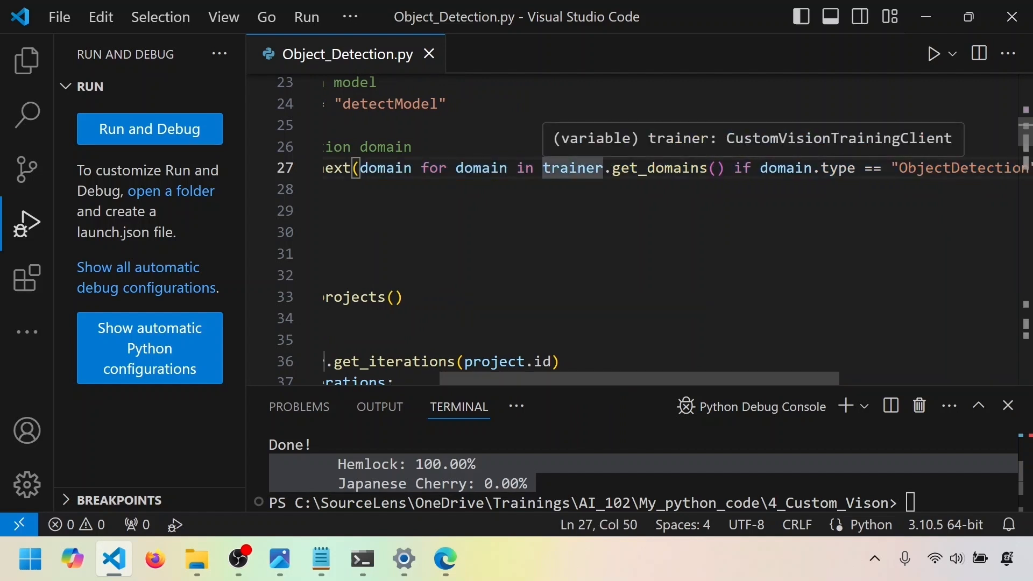
left_click(577, 168)
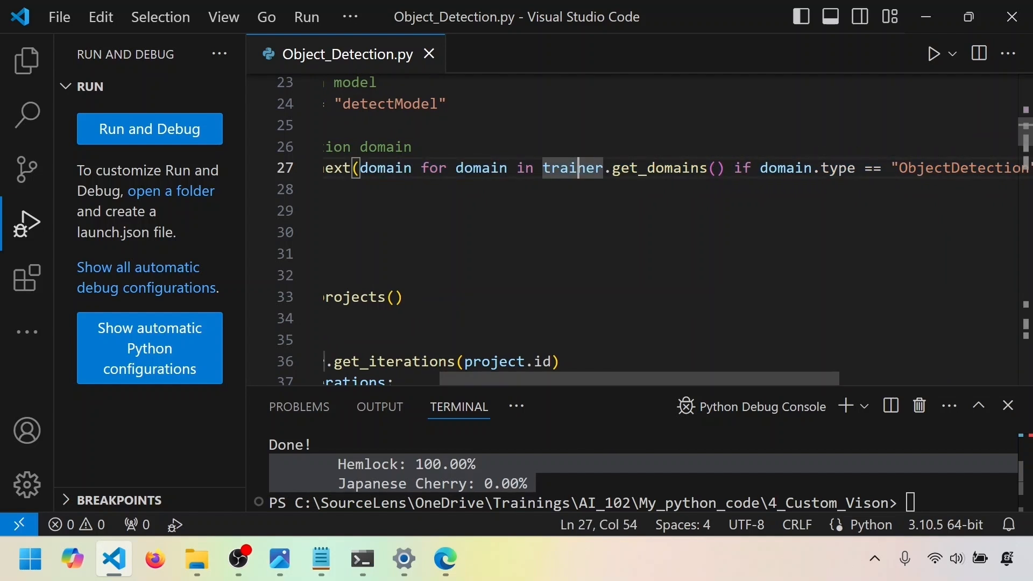
left_click(664, 168)
left_click_drag(725, 167, 543, 168)
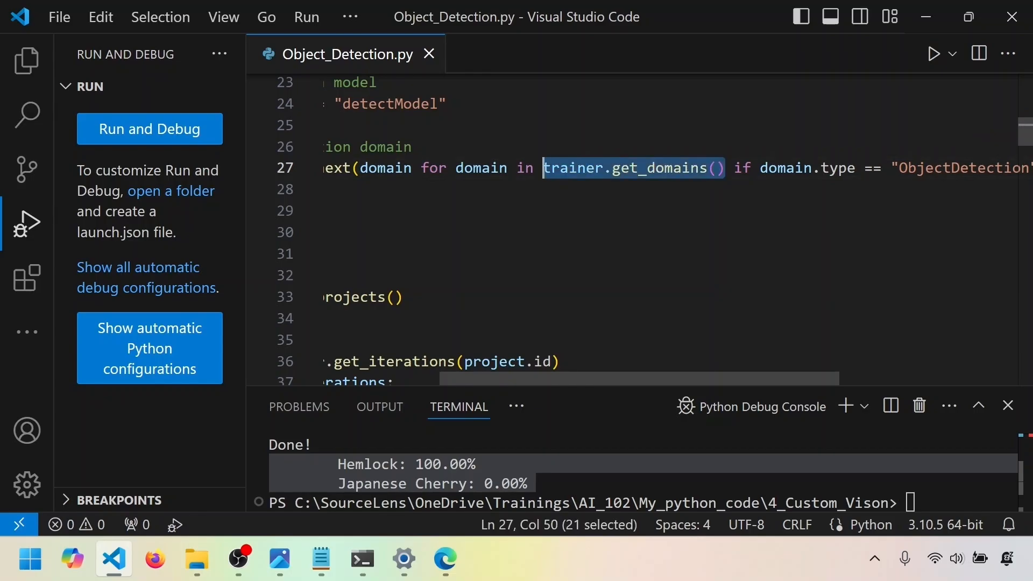
left_click_drag(588, 373, 752, 376)
left_click_drag(467, 167, 749, 168)
left_click_drag(1000, 168, 468, 168)
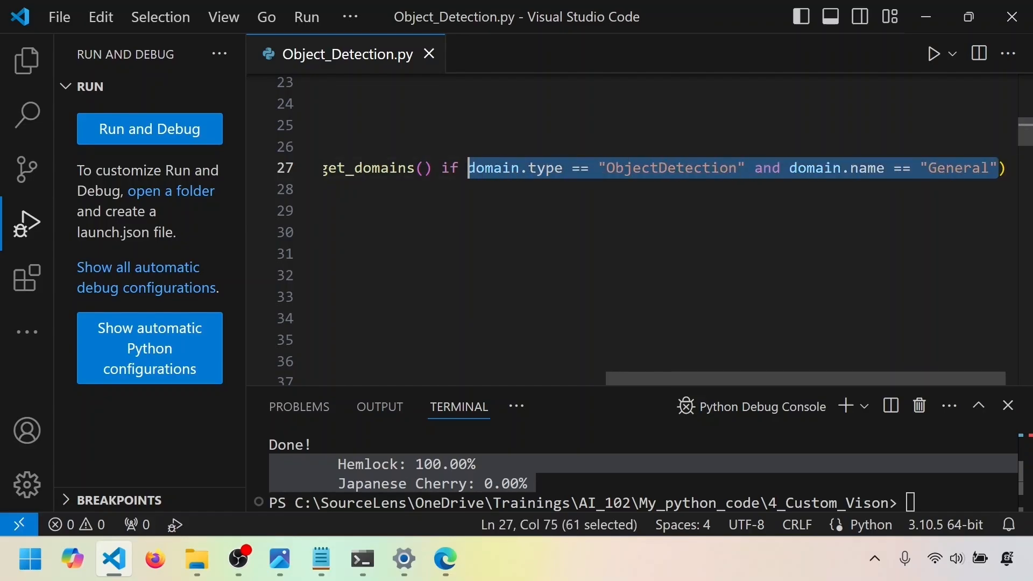
left_click(668, 168)
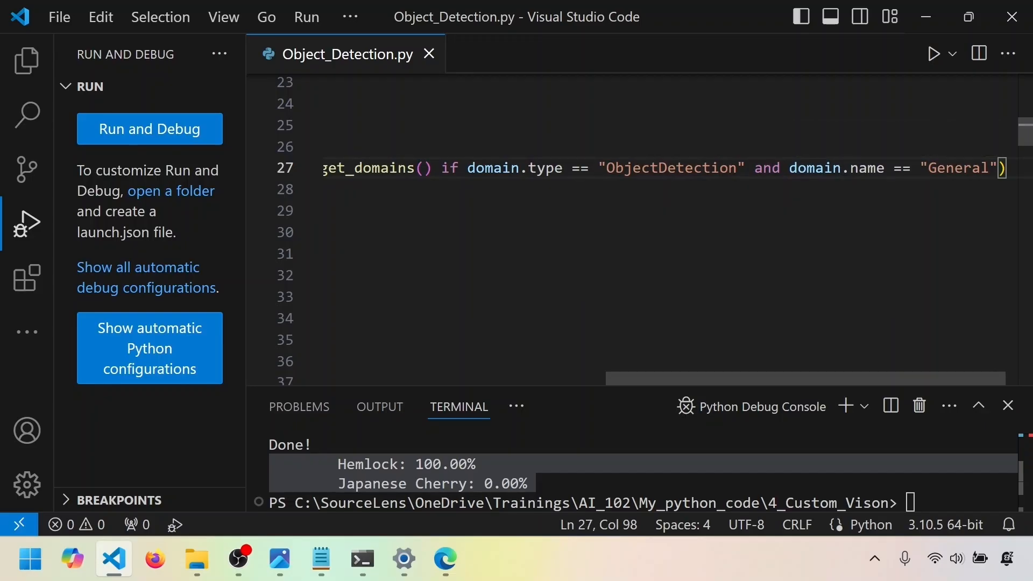
Highlight the obj_detection_domain variable and read through the entire next() expression assigned to it
left_click_drag(774, 379, 472, 379)
left_click(498, 168)
key("shift+Home")
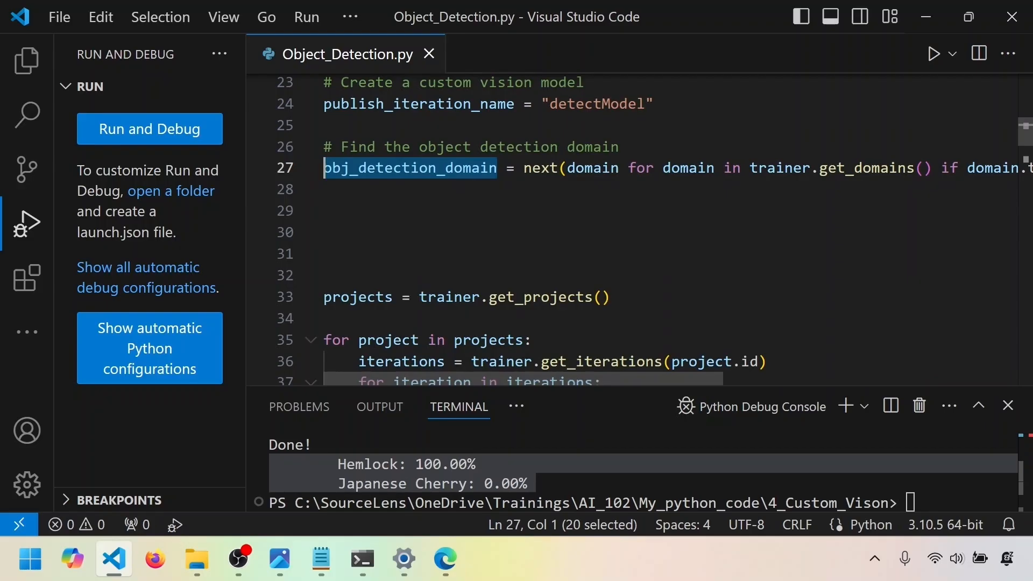
left_click_drag(523, 168, 1017, 168)
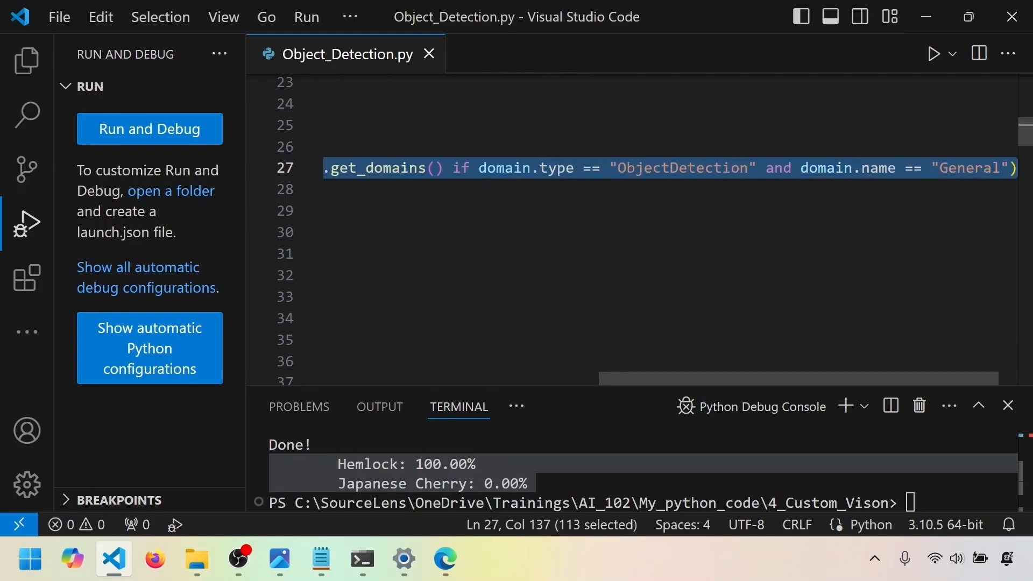
mouse_move(816, 378)
left_mouse_down()
mouse_move(550, 373)
mouse_move(703, 359)
mouse_move(812, 379)
left_mouse_up()
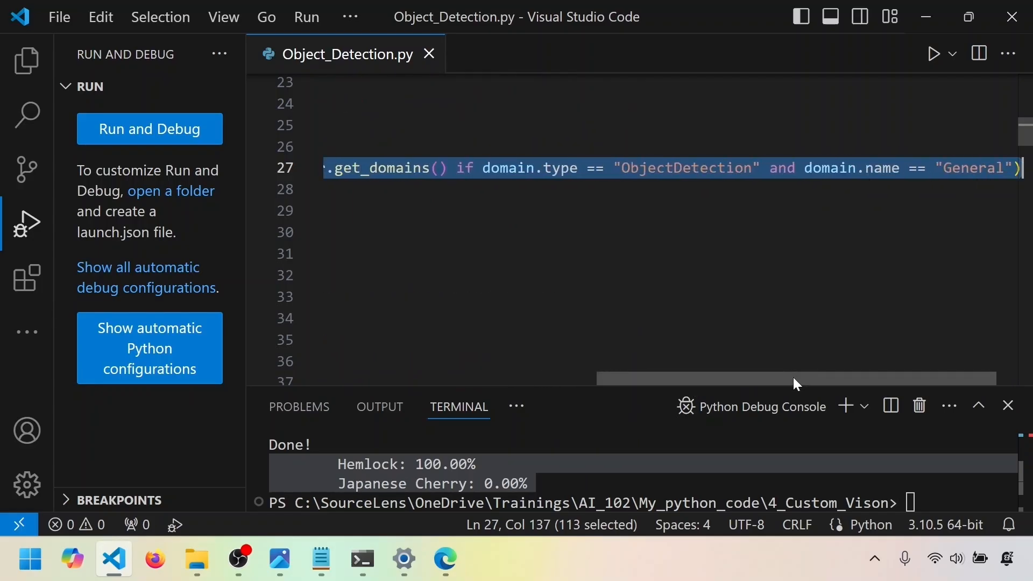
left_click_drag(783, 381, 560, 379)
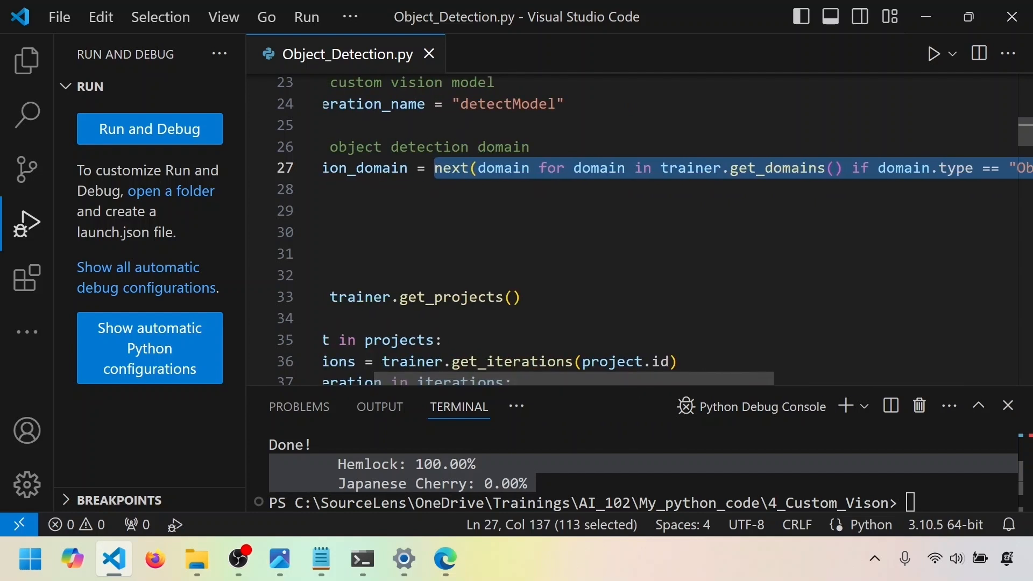
left_click_drag(566, 381, 434, 383)
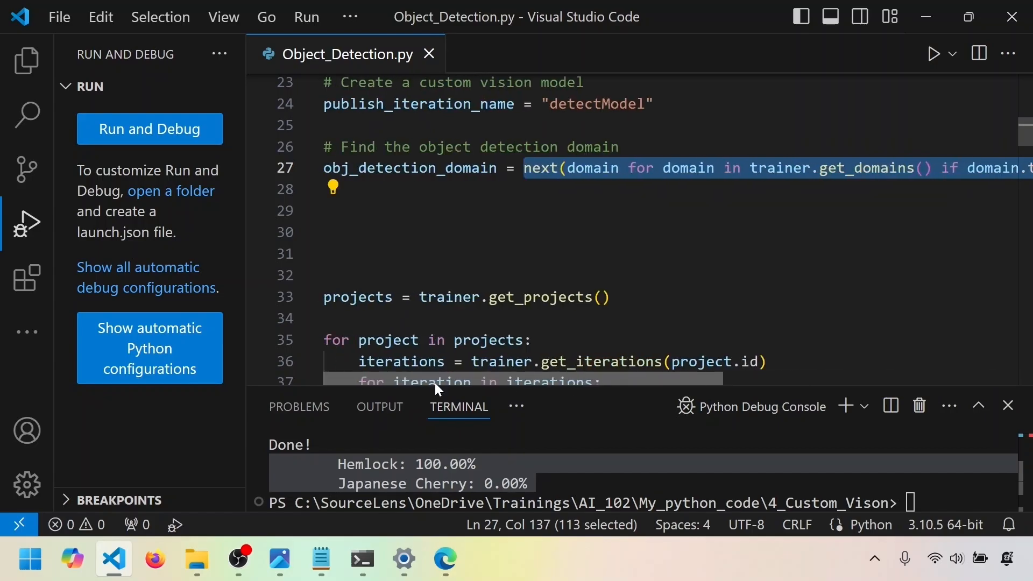
Trace obj_detection_domain from its definition to the create_project call on line 44 and back
left_click(325, 254)
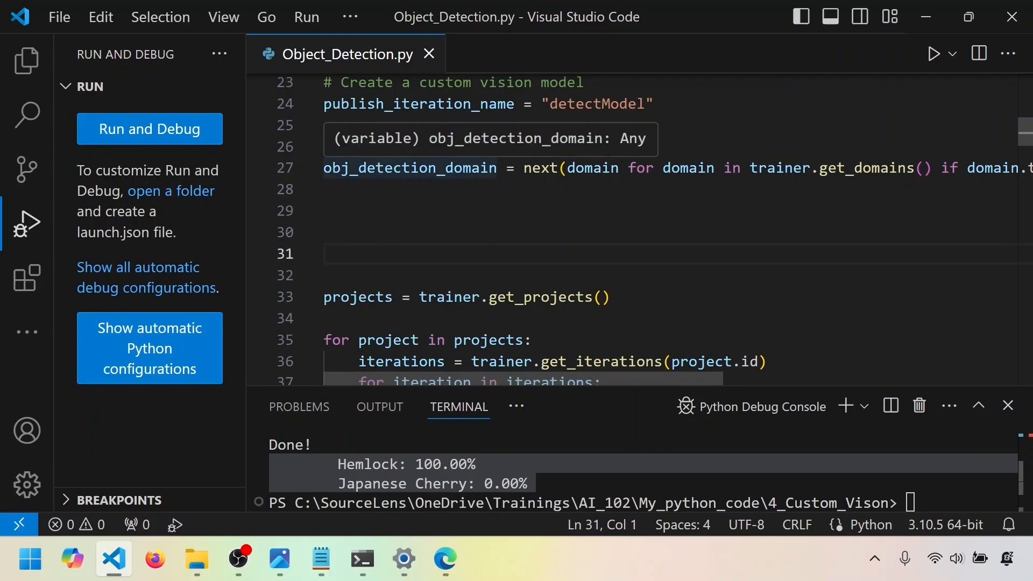
mouse_move(448, 380)
left_mouse_down()
mouse_move(696, 379)
mouse_move(446, 384)
left_mouse_up()
left_click(412, 168)
double_click(411, 168)
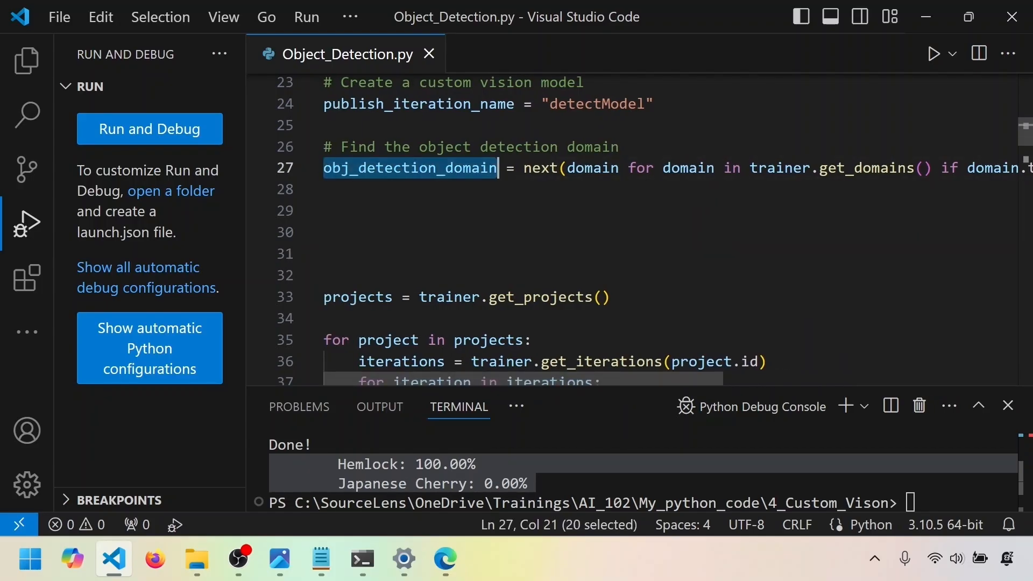
scroll(411, 168, "down", 4)
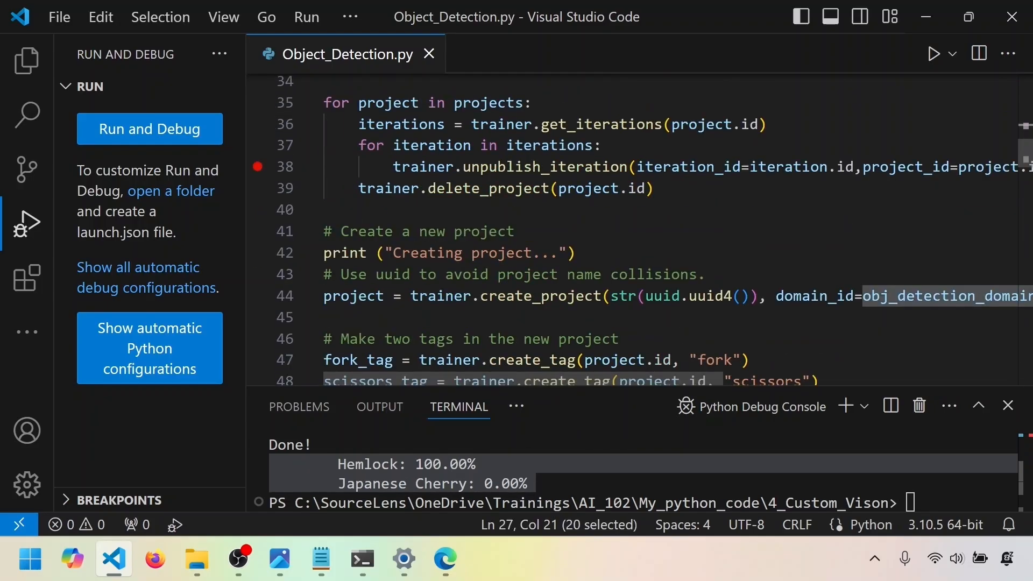
left_click_drag(481, 296, 602, 296)
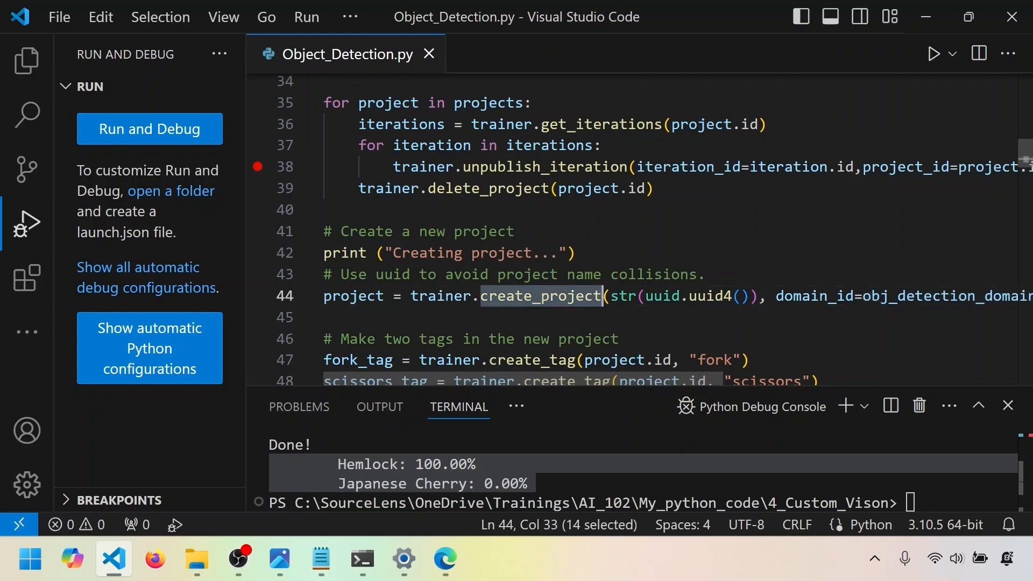
mouse_move(681, 378)
left_mouse_down()
mouse_move(747, 378)
mouse_move(679, 385)
left_mouse_up()
scroll(592, 232, "up", 4)
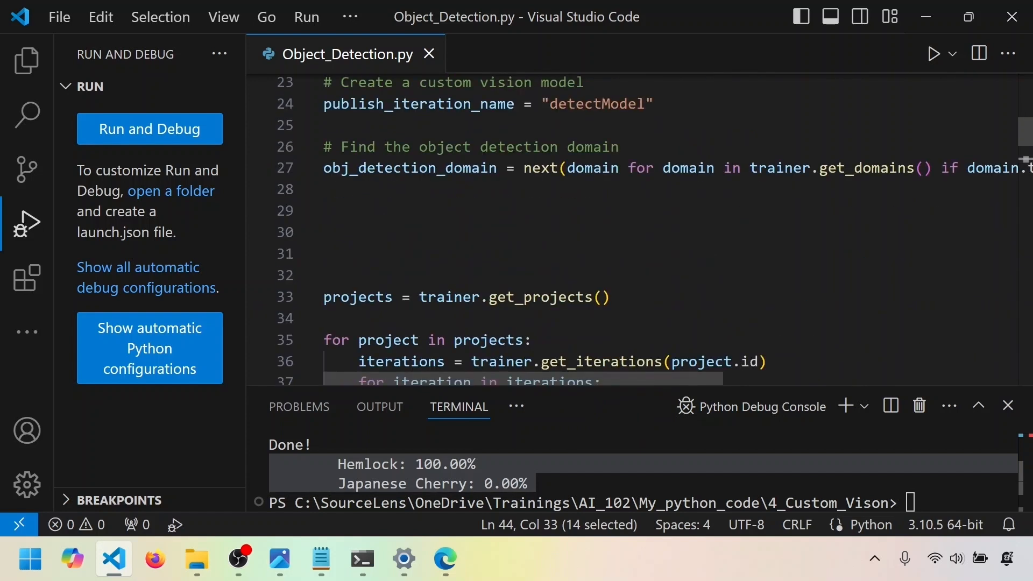
left_click_drag(506, 168, 323, 168)
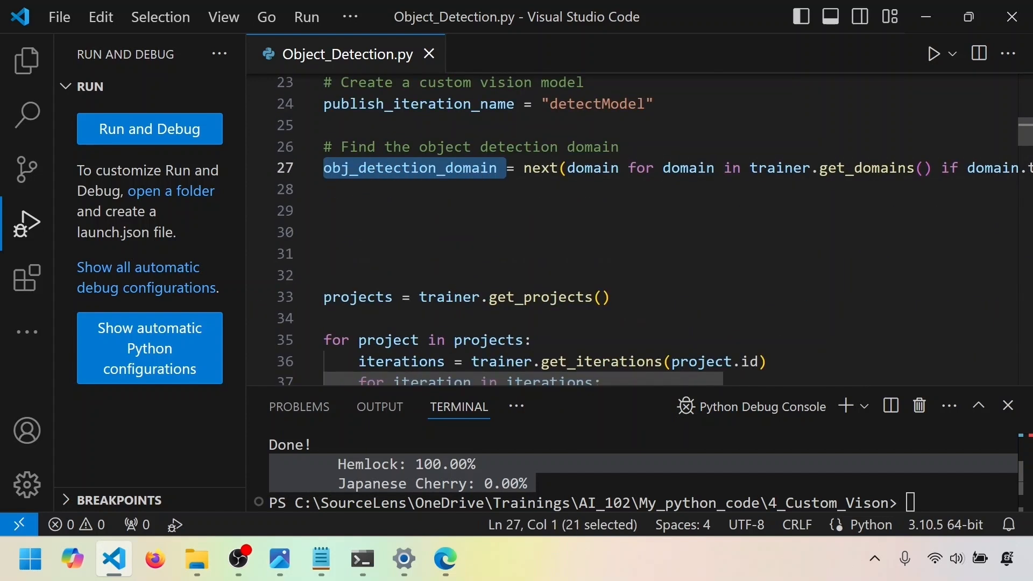
Review the loop that unpublishes iterations and deletes existing projects, and look over the fork_image_regions coordinates
scroll(538, 242, "down", 3)
left_click_drag(653, 236, 325, 107)
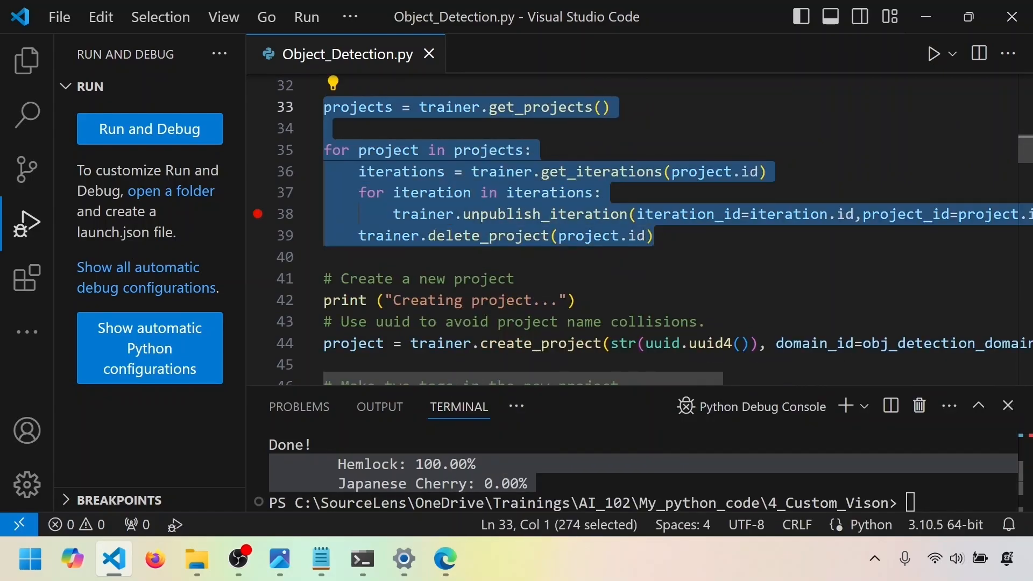
scroll(641, 231, "down", 4)
scroll(632, 229, "down", 2)
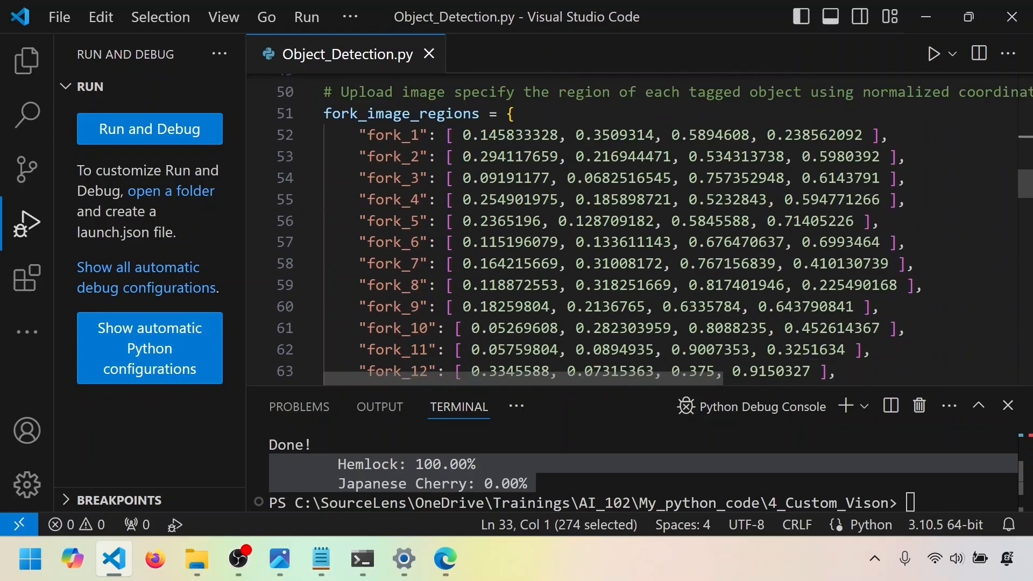
scroll(632, 228, "down", 3)
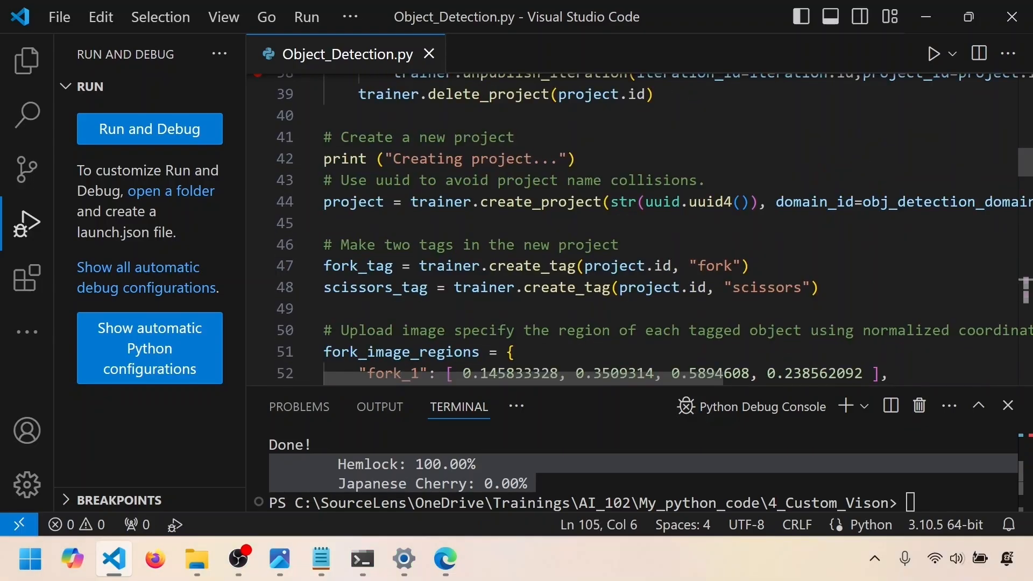
Examine the create_project arguments on line 44, highlighting domain_id=obj_detection_domain.id, and check them against the domain lookup
left_click_drag(410, 201, 759, 202)
left_click_drag(567, 375, 639, 376)
left_click_drag(644, 201, 939, 202)
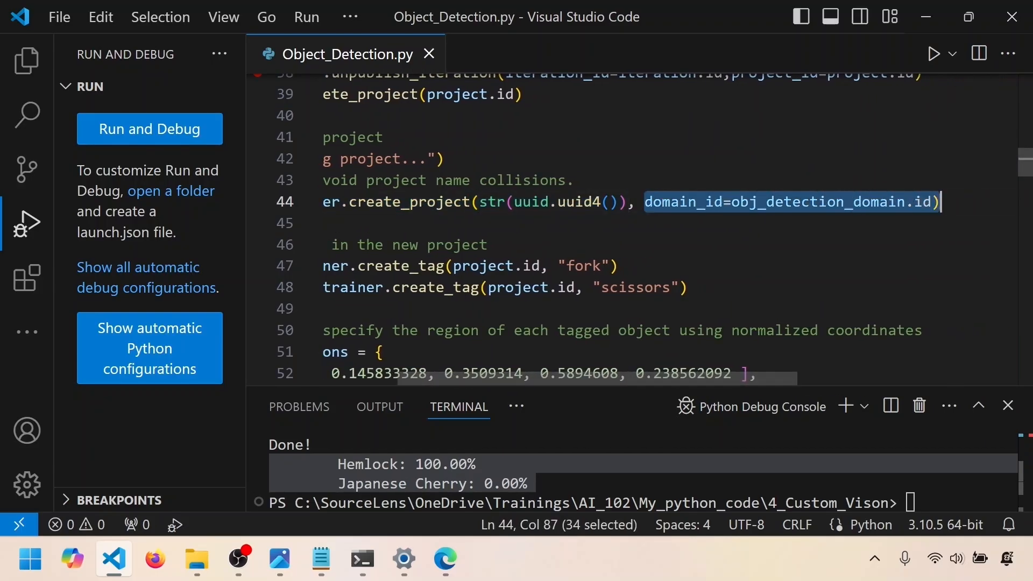
scroll(632, 228, "up", 3)
scroll(632, 228, "down", 2)
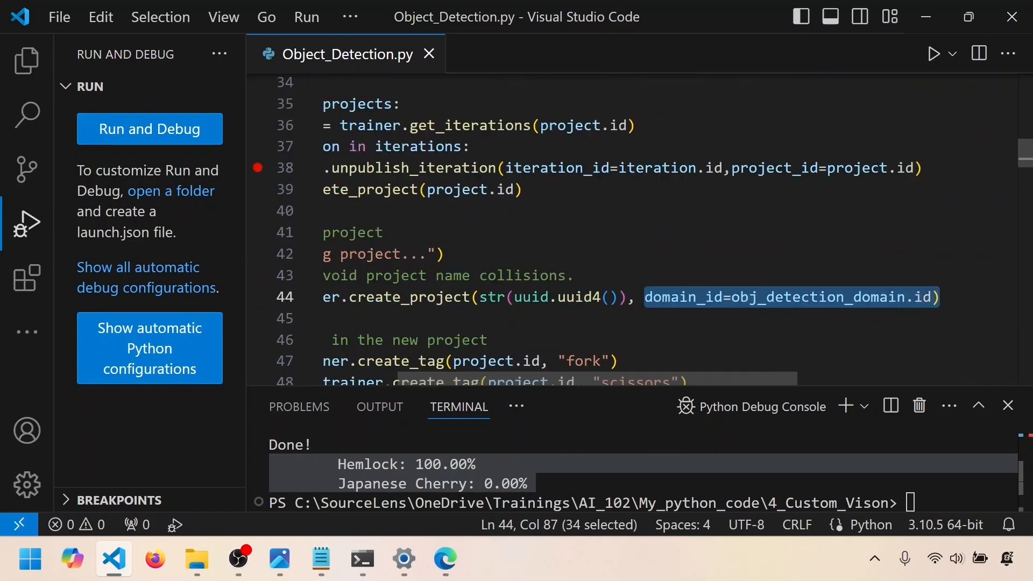
scroll(323, 175, "left", 5)
scroll(323, 175, "up", 4)
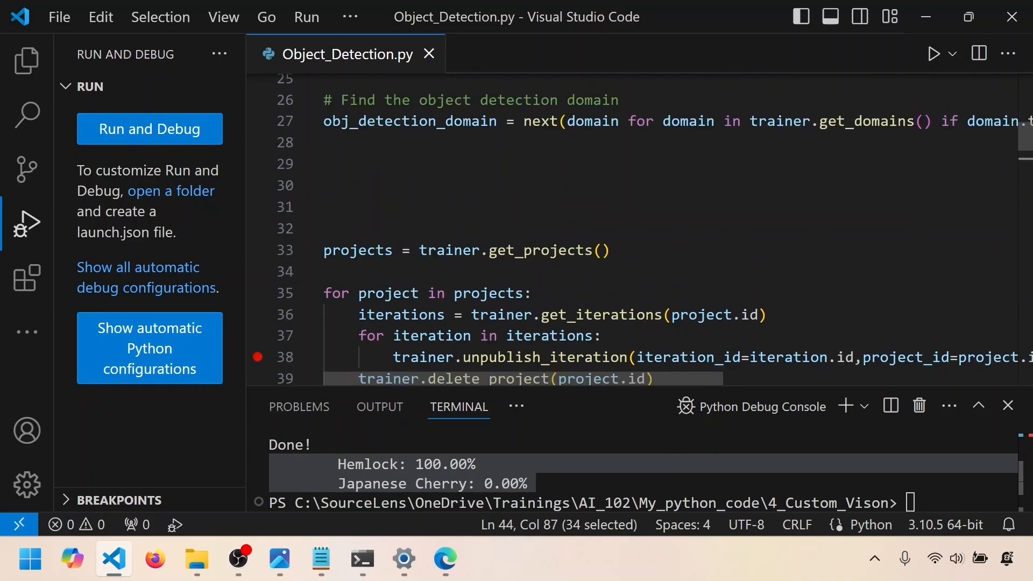
Examine the code that creates the "fork" and "scissors" tags in the new project, highlighting each tag name
scroll(322, 175, "down", 6)
left_click_drag(819, 240, 323, 197)
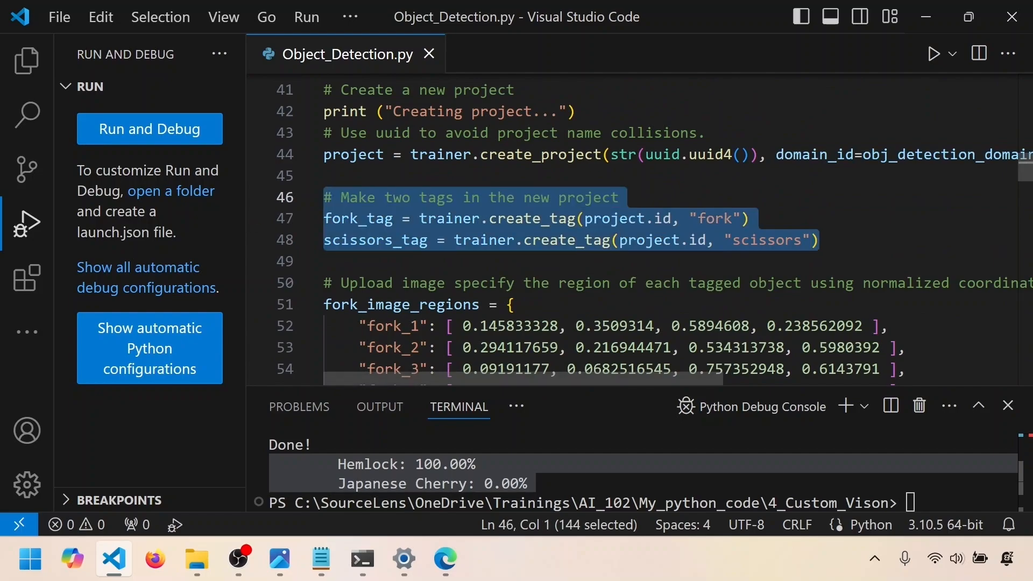
left_click_drag(749, 218, 673, 219)
left_click_drag(818, 240, 689, 240)
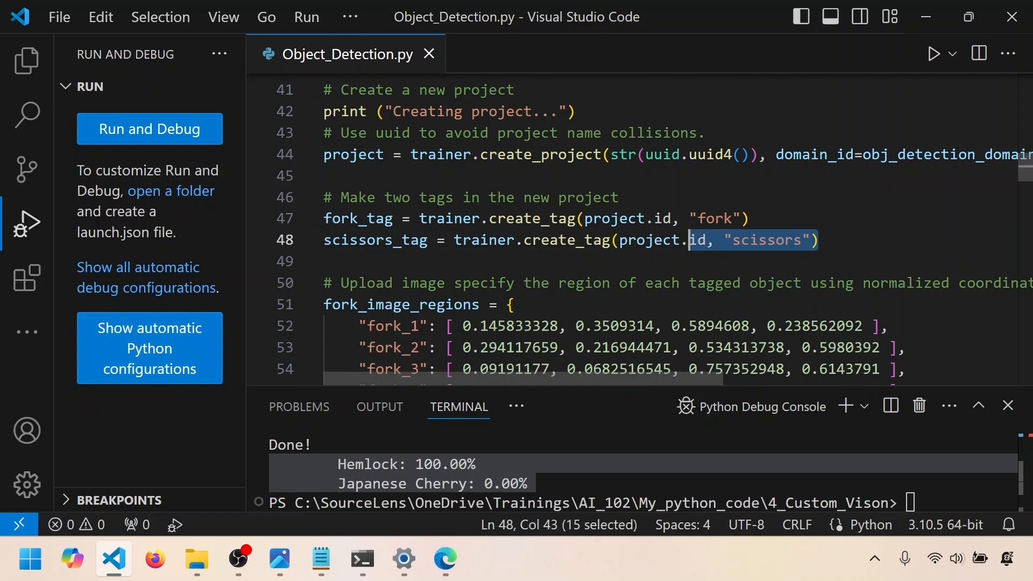
Examine the fork_image_regions dictionary, highlighting the "fork_1" key, its four normalized coordinates and the whole line 52
scroll(632, 229, "down", 3)
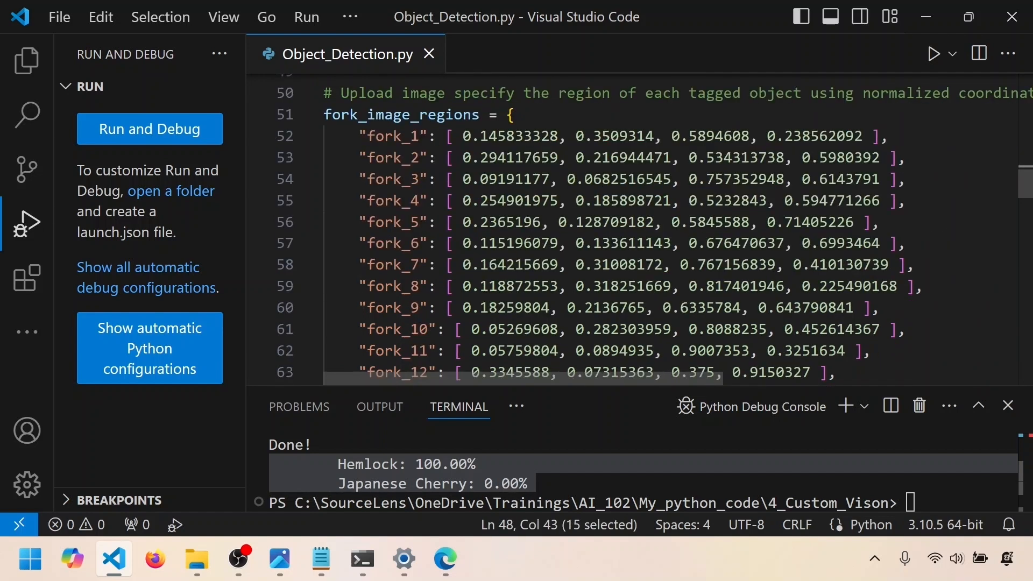
scroll(753, 243, "down", 2)
scroll(854, 254, "up", 3)
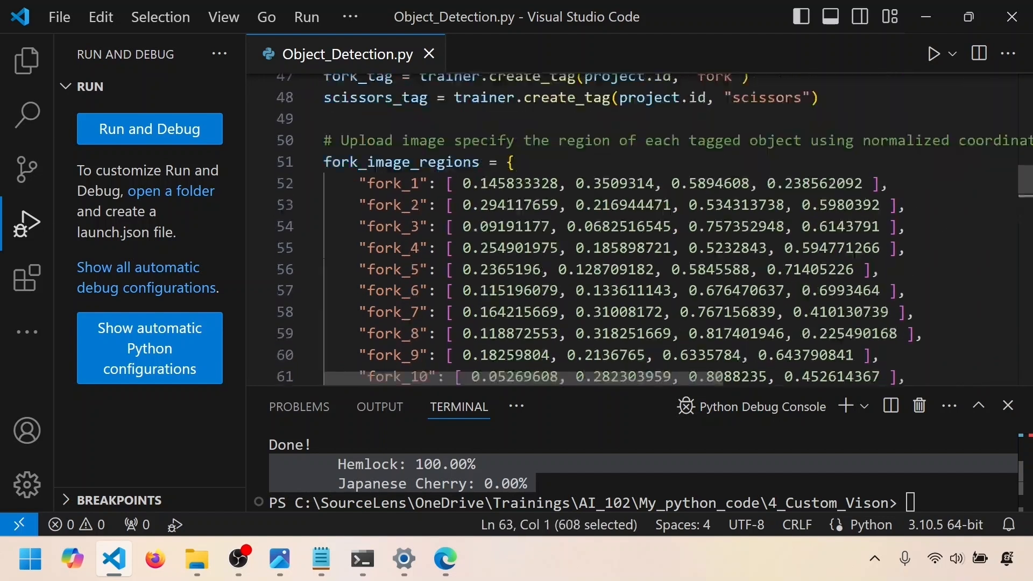
left_click(446, 162)
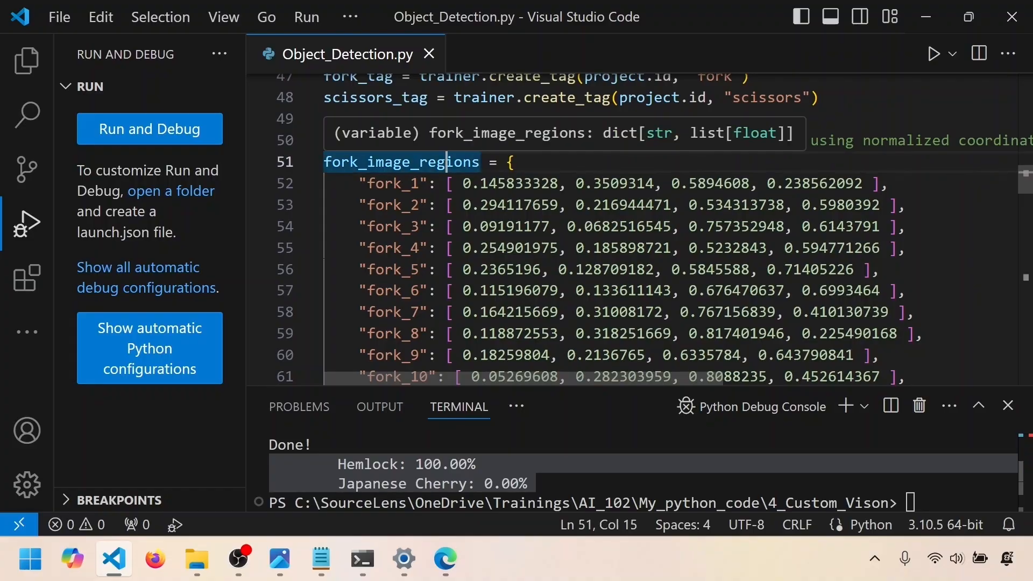
left_click_drag(419, 183, 359, 183)
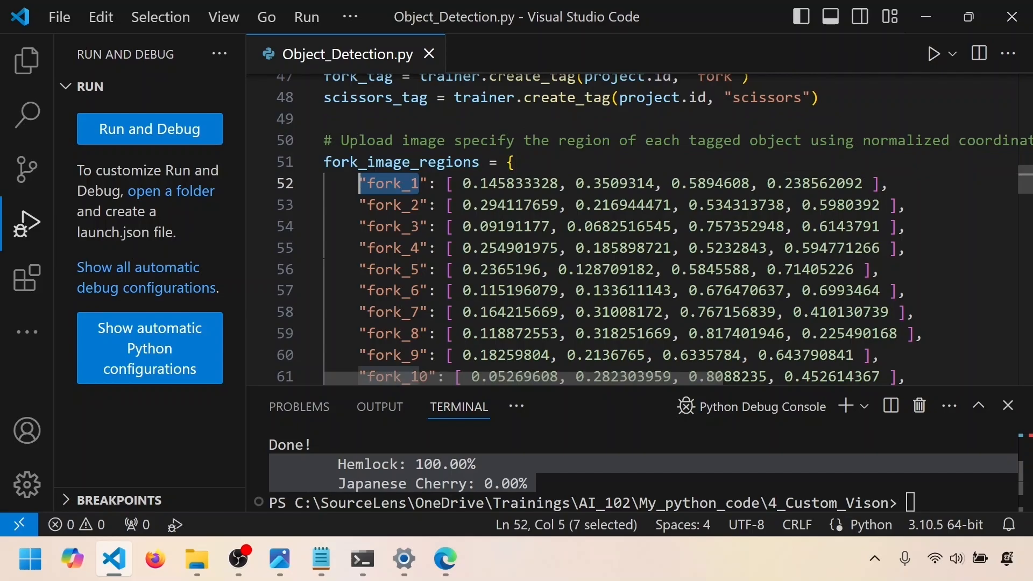
left_click_drag(463, 183, 863, 184)
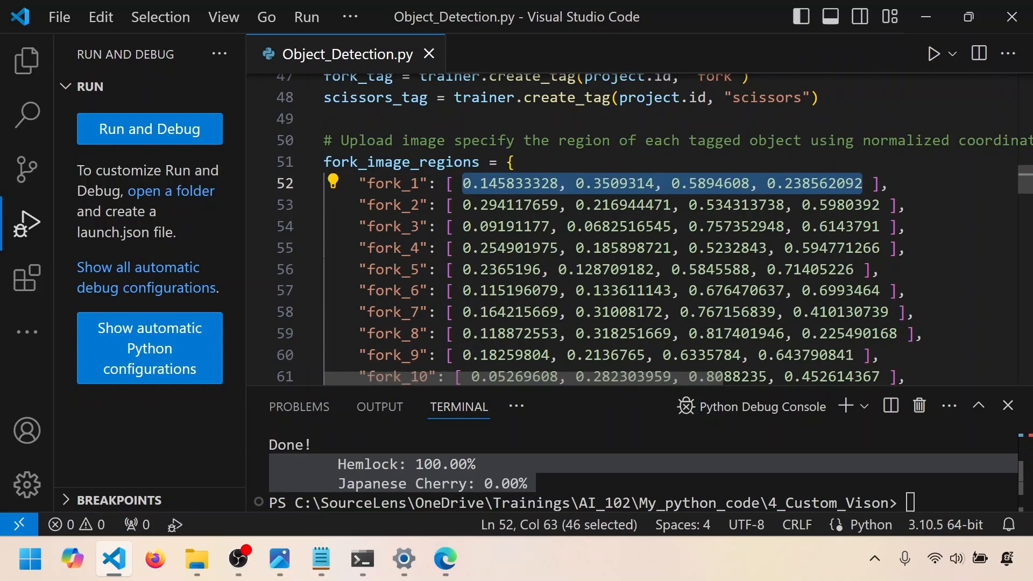
left_click_drag(419, 184, 367, 183)
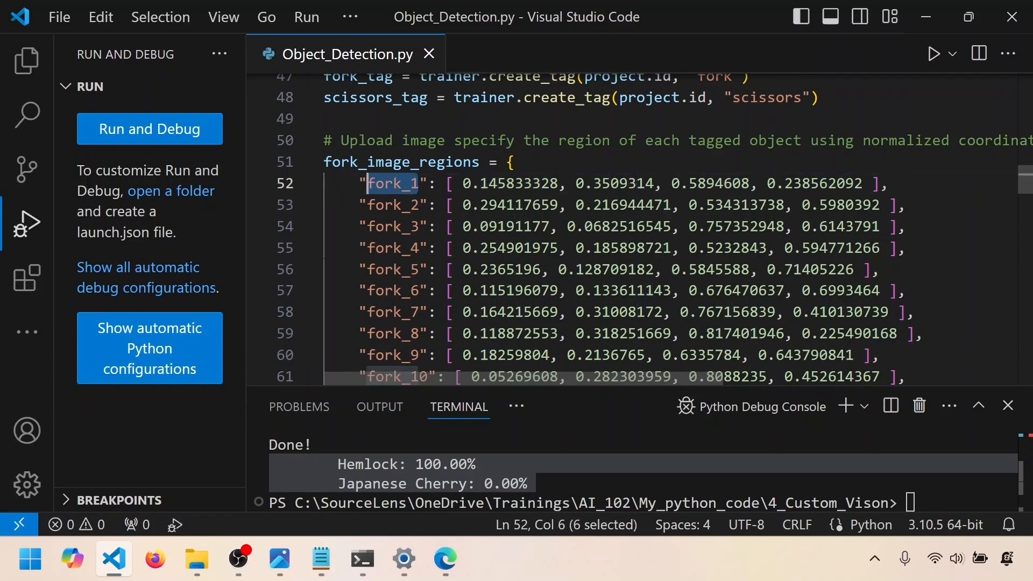
left_click_drag(888, 184, 322, 184)
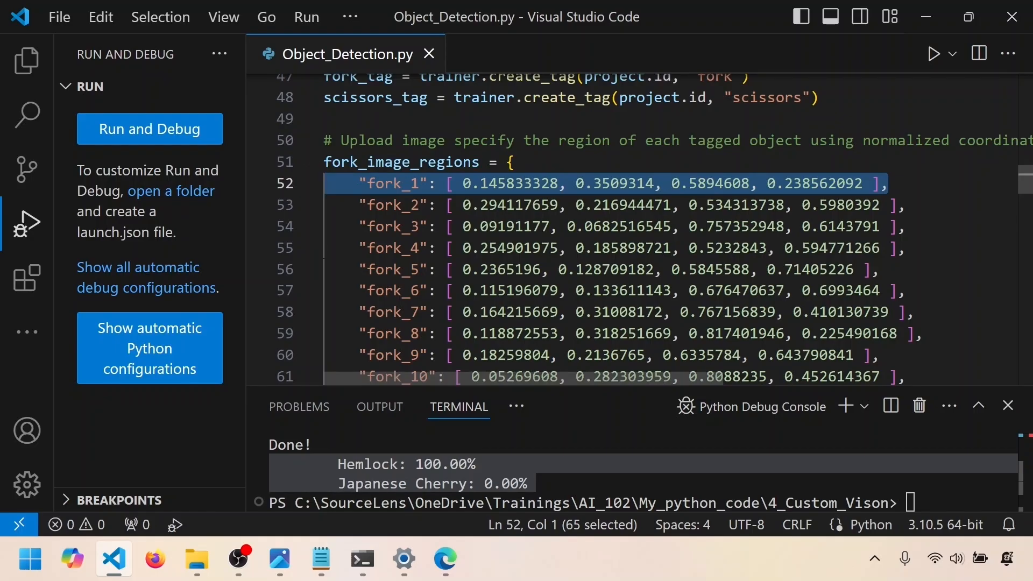
Reveal Object_Detection.py in File Explorer and look into the test folder inside its Images folder
scroll(632, 230, "down", 4)
scroll(632, 229, "up", 4)
right_click(334, 54)
left_click(419, 325)
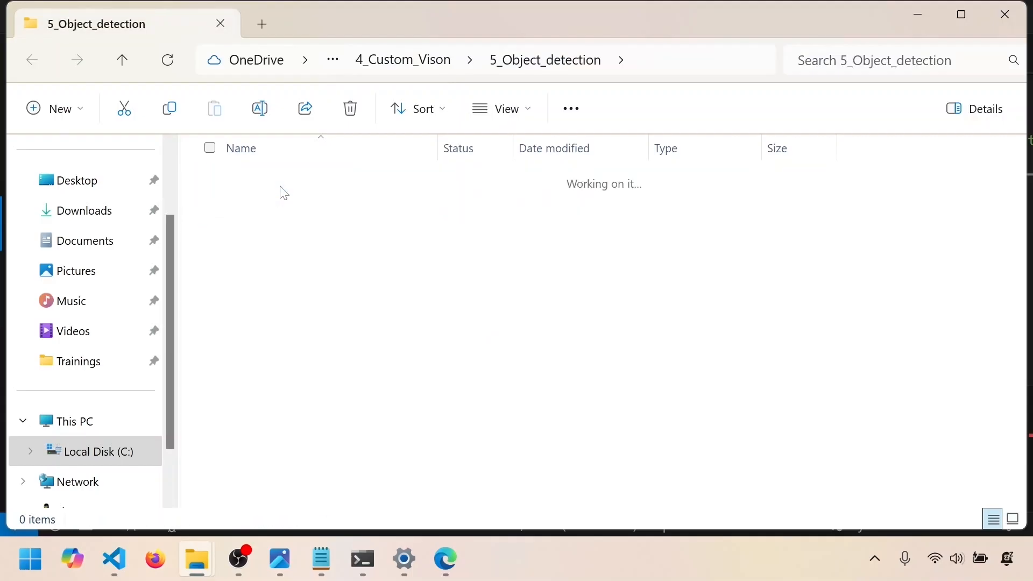
double_click(284, 188)
left_click(254, 242)
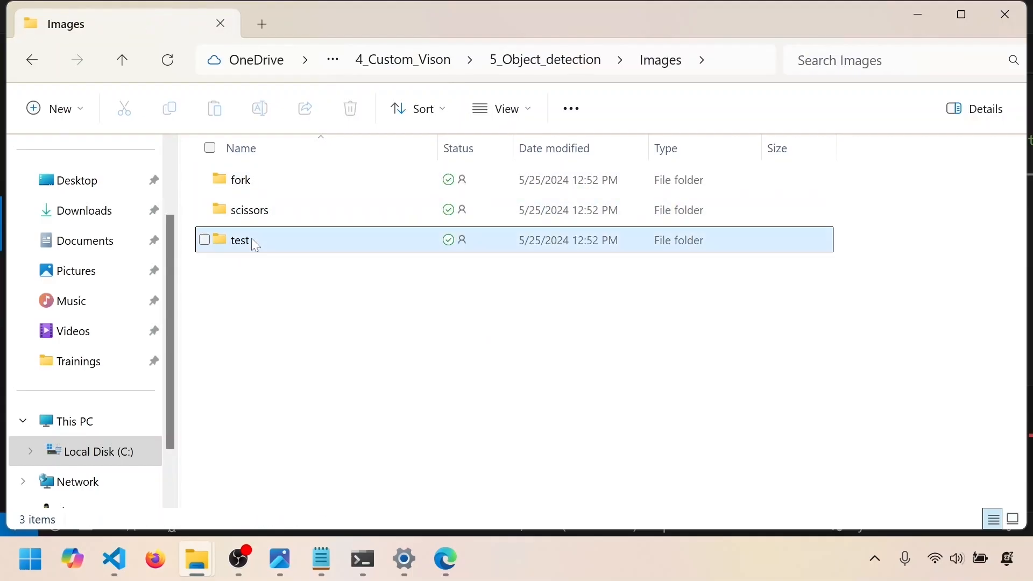
double_click(255, 242)
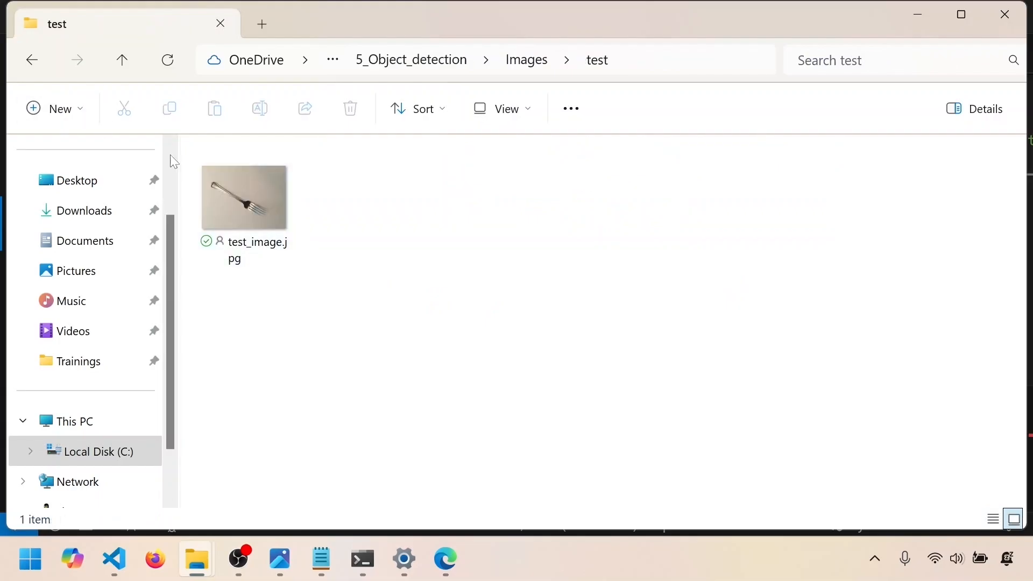
Open the fork image folder and view its pictures one after another from fork_1.jpg through fork_13.jpg
key("alt+Left")
double_click(214, 181)
left_click(249, 199)
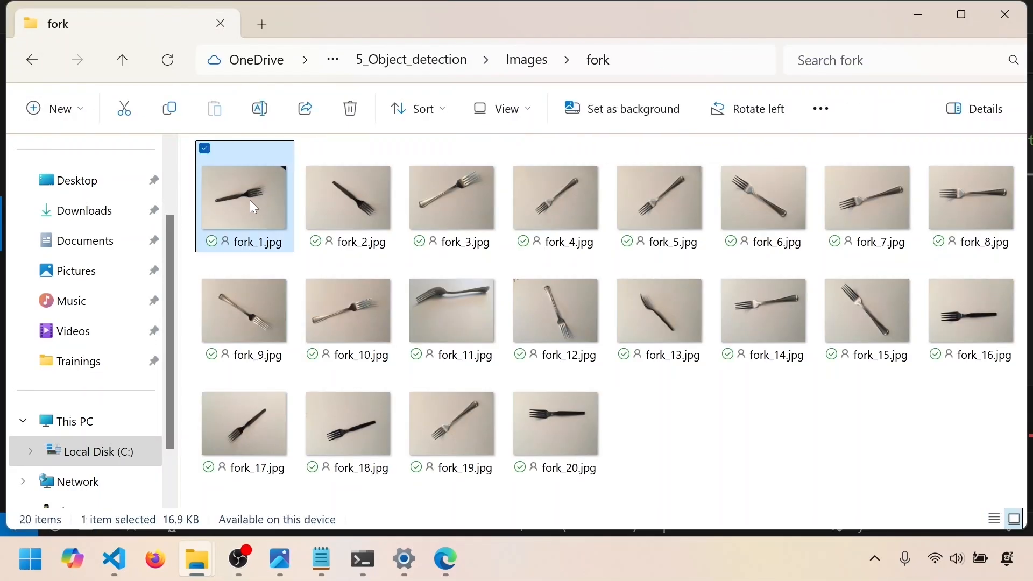
double_click(249, 200)
left_click(1016, 274)
left_click(1017, 273)
left_click(1016, 274)
left_click(1016, 273)
left_click(1016, 273)
left_click(1016, 273)
left_click(1016, 274)
left_click(1016, 274)
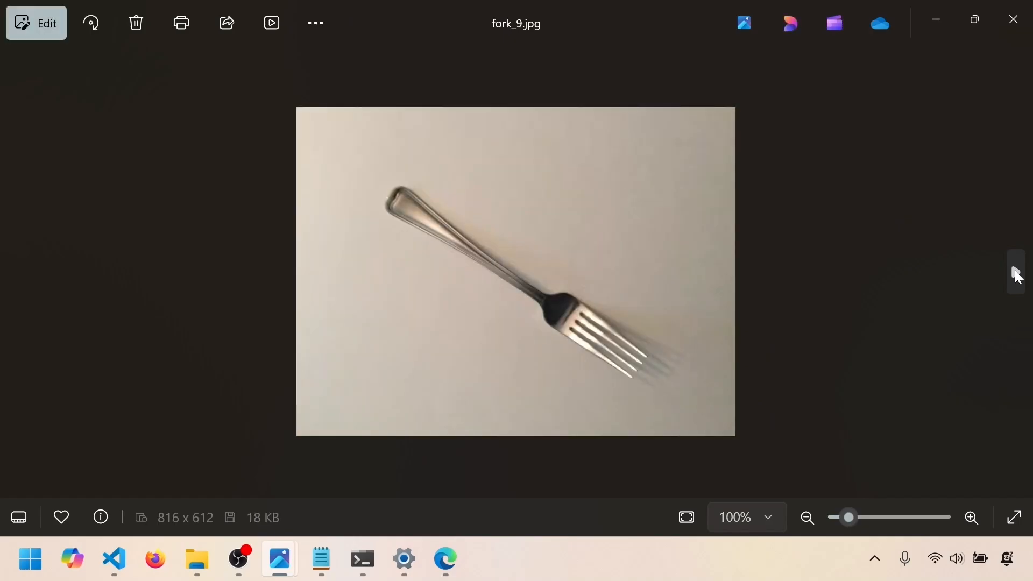
left_click(1016, 273)
left_click(1016, 273)
left_click(1016, 274)
left_click(1016, 274)
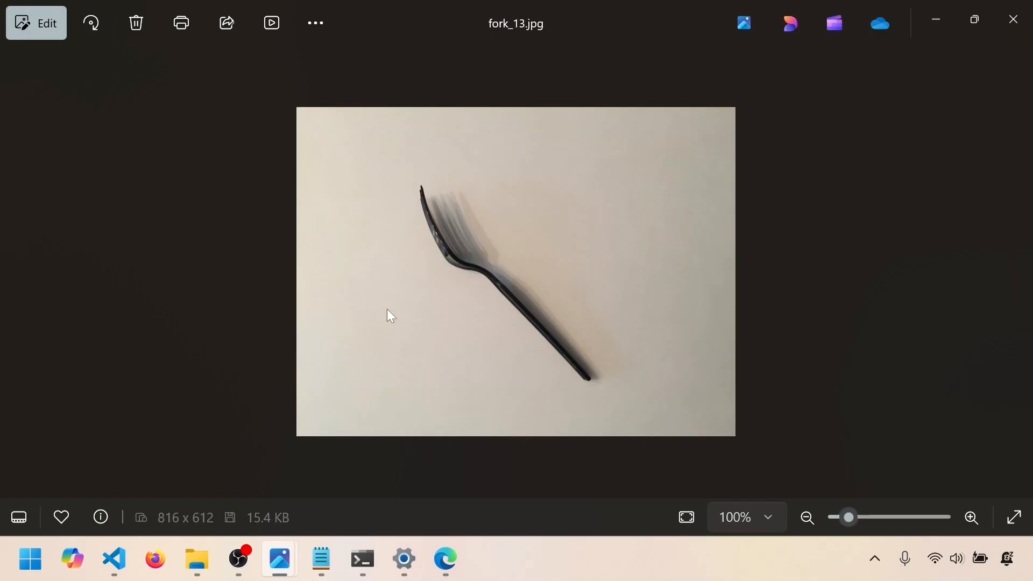
left_click(1014, 20)
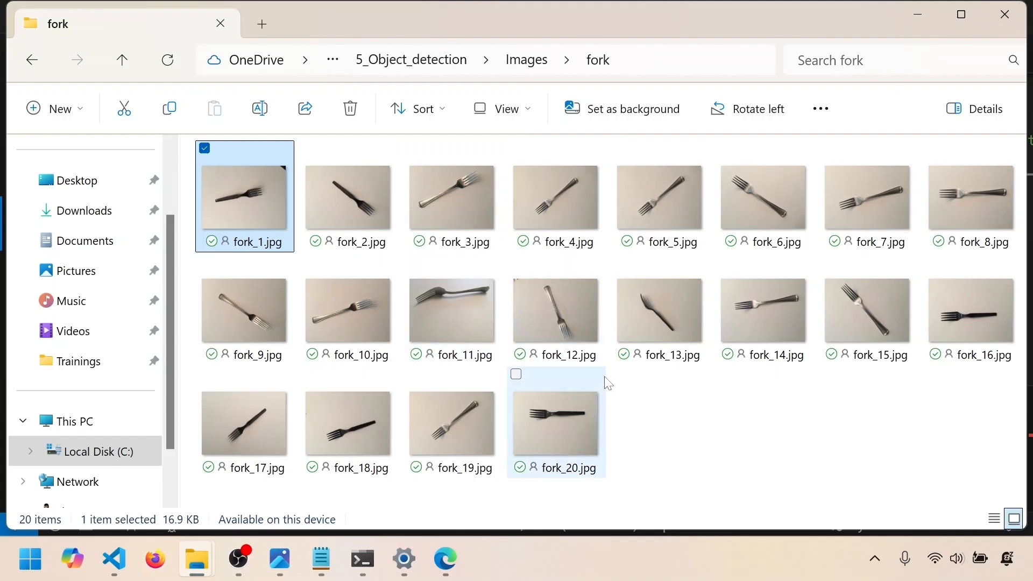
View fork_12.jpg from the fork folder at full size twice, and return to the script in Visual Studio Code
double_click(578, 326)
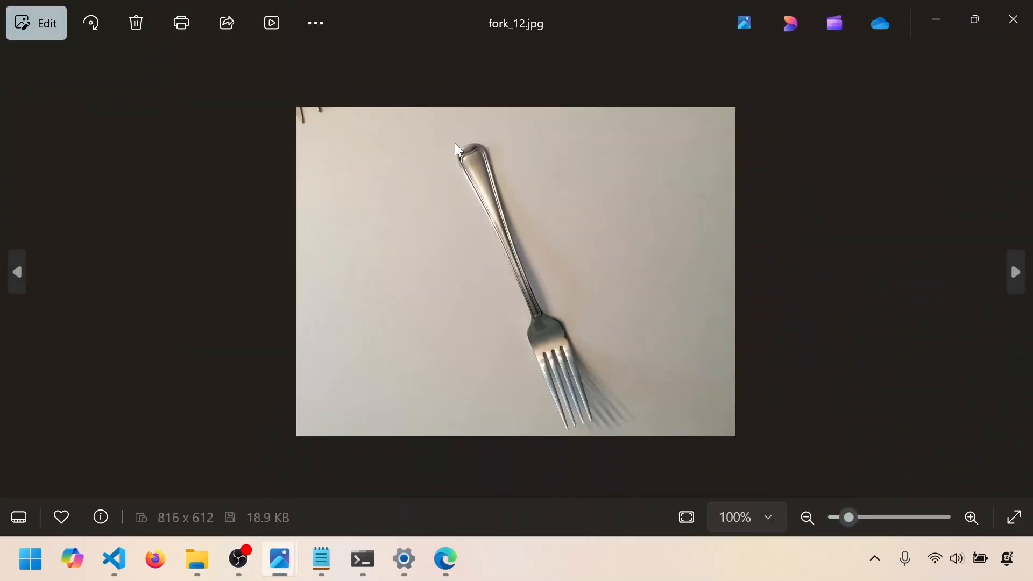
left_click(1014, 19)
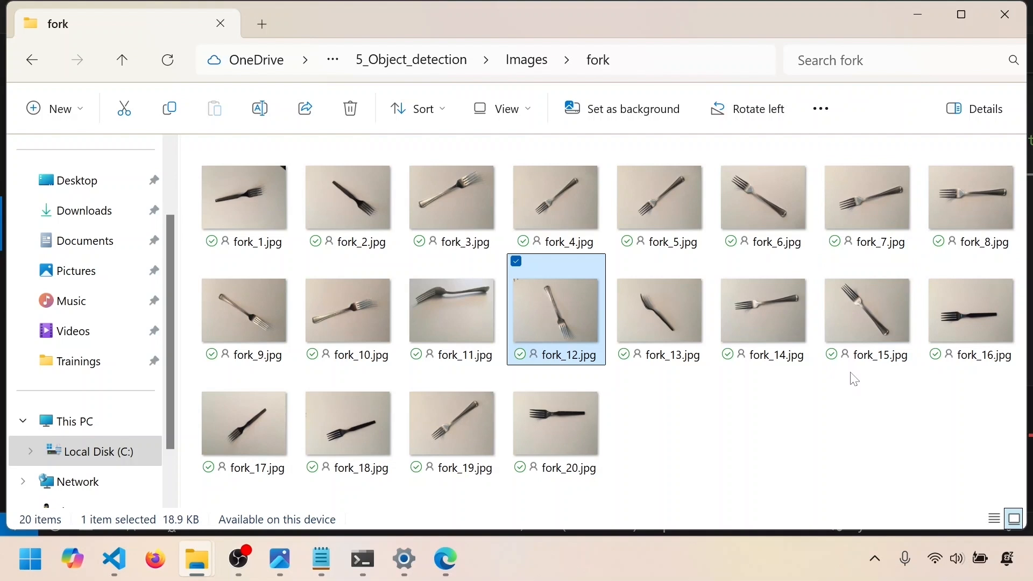
double_click(560, 325)
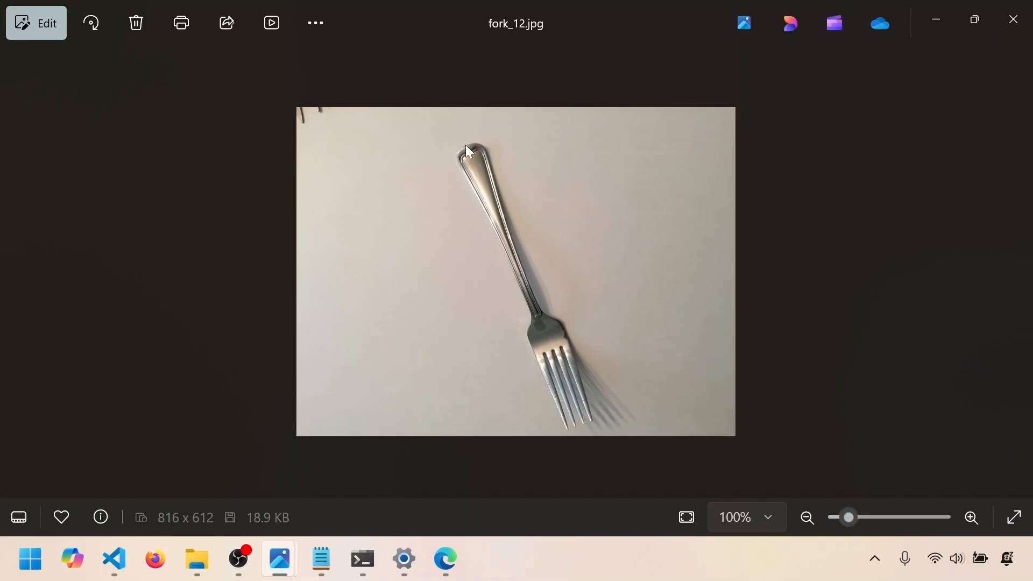
left_click(1014, 20)
left_click(919, 20)
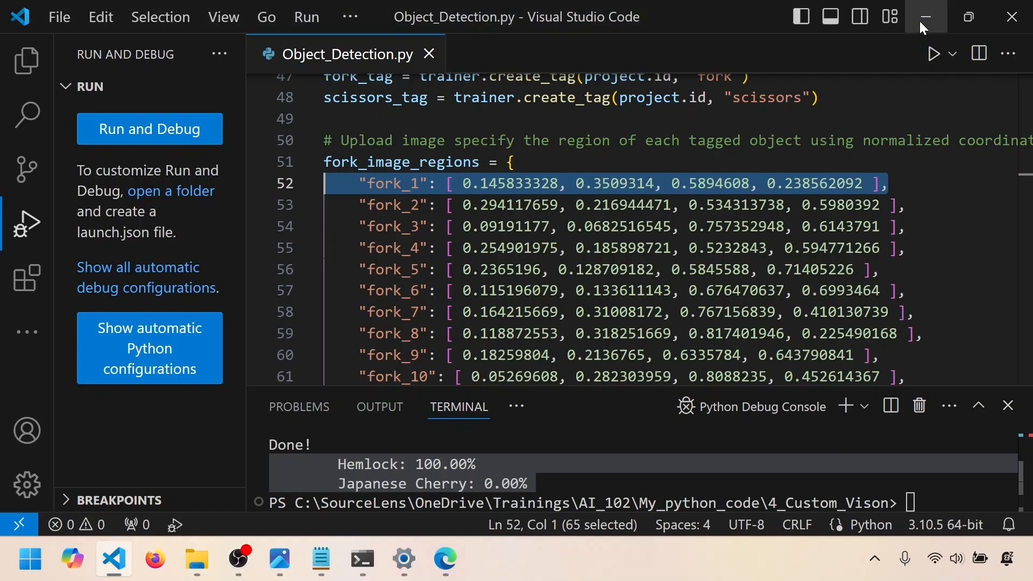
Compare the two region dictionaries, highlighting the fork_1 coordinates and the names fork_image_regions and scissors_image_regions
left_click(611, 227)
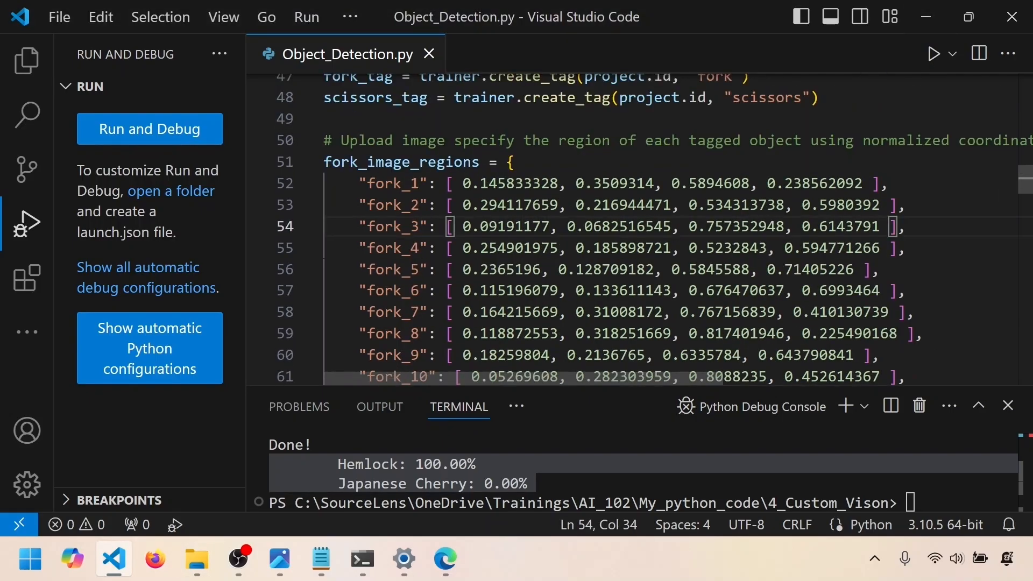
left_click_drag(863, 183, 455, 183)
scroll(631, 229, "down", 2)
scroll(632, 229, "up", 2)
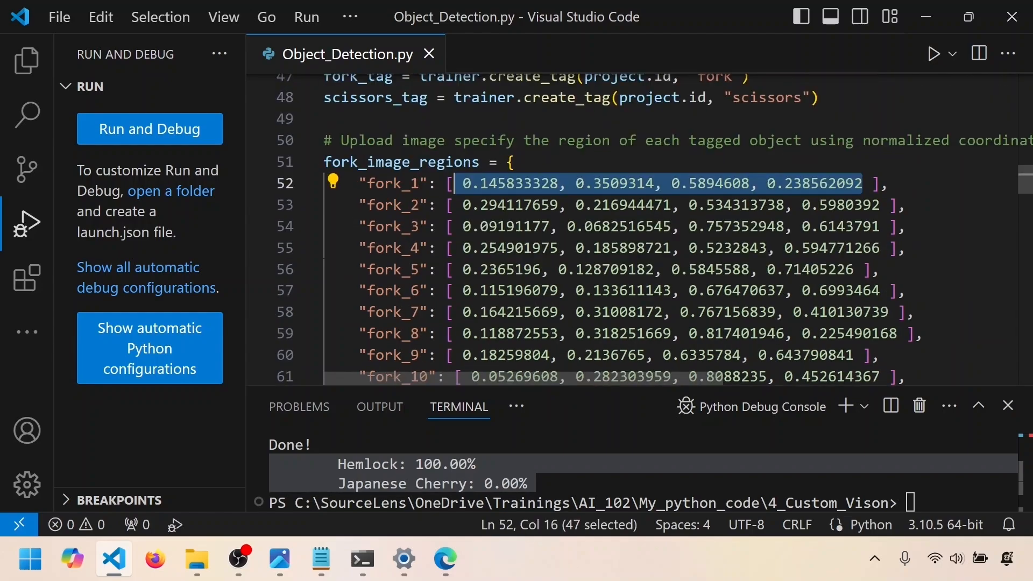
left_click_drag(479, 162, 324, 162)
scroll(631, 229, "down", 8)
left_click_drag(514, 229, 332, 230)
Switch to File Explorer, look over the images in the scissors folder, and return to Visual Studio Code
key("alt+Tab")
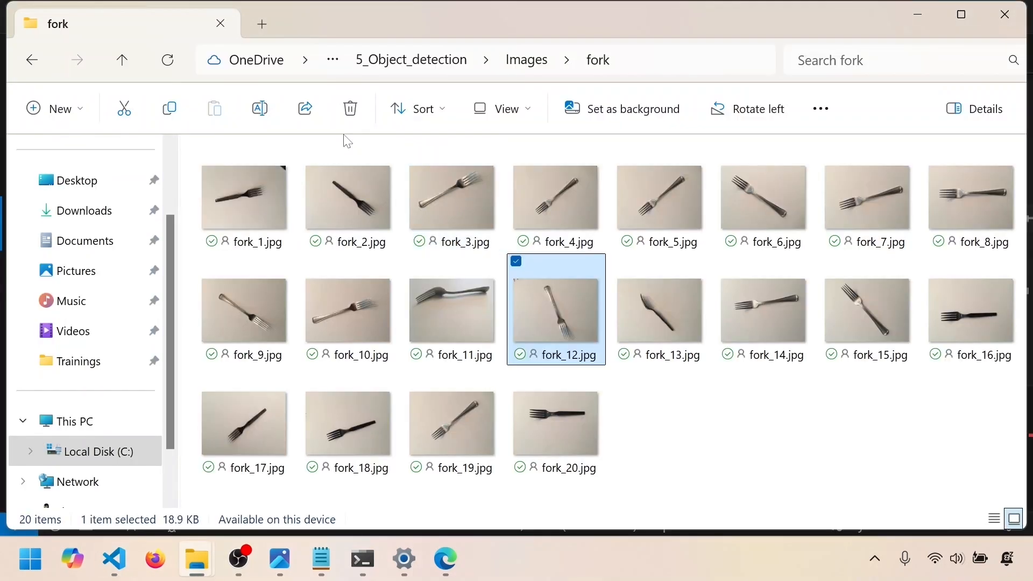
left_click(519, 65)
double_click(256, 219)
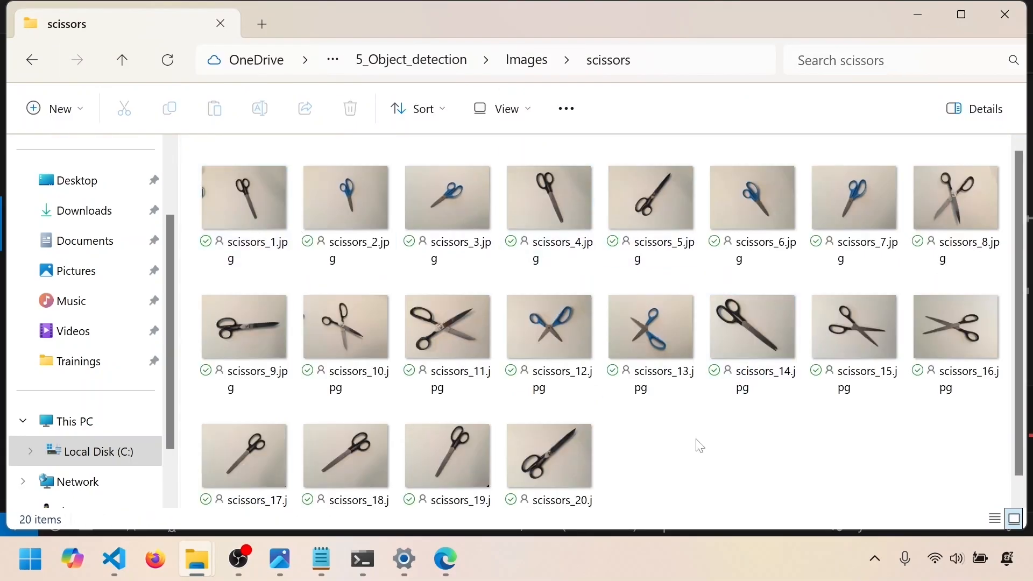
key("alt+Tab")
Examine the base_image_location definition on line 97 and the start of the fork loop on lines 103–105, highlighting both
scroll(632, 228, "down", 3)
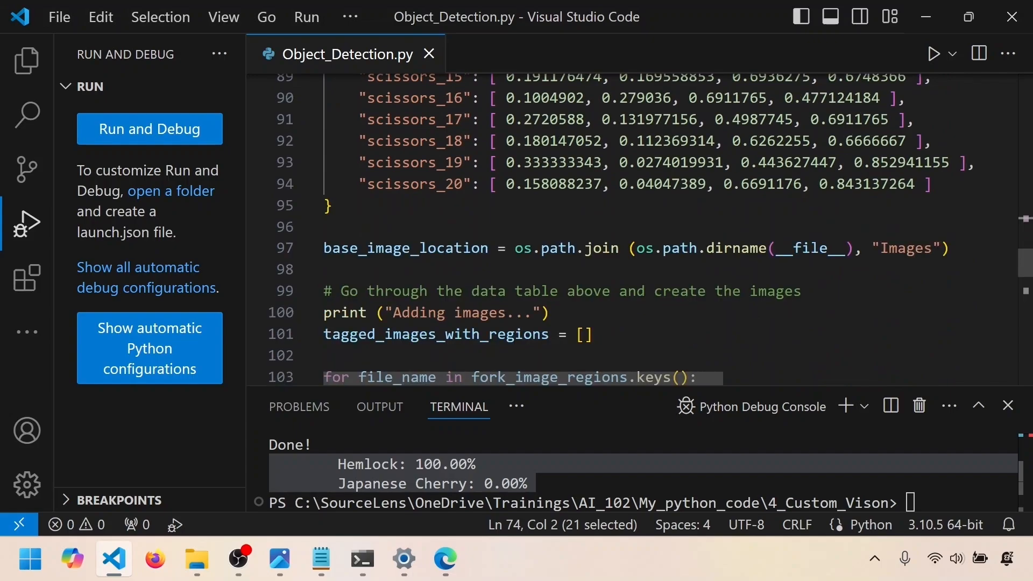
scroll(632, 229, "down", 1)
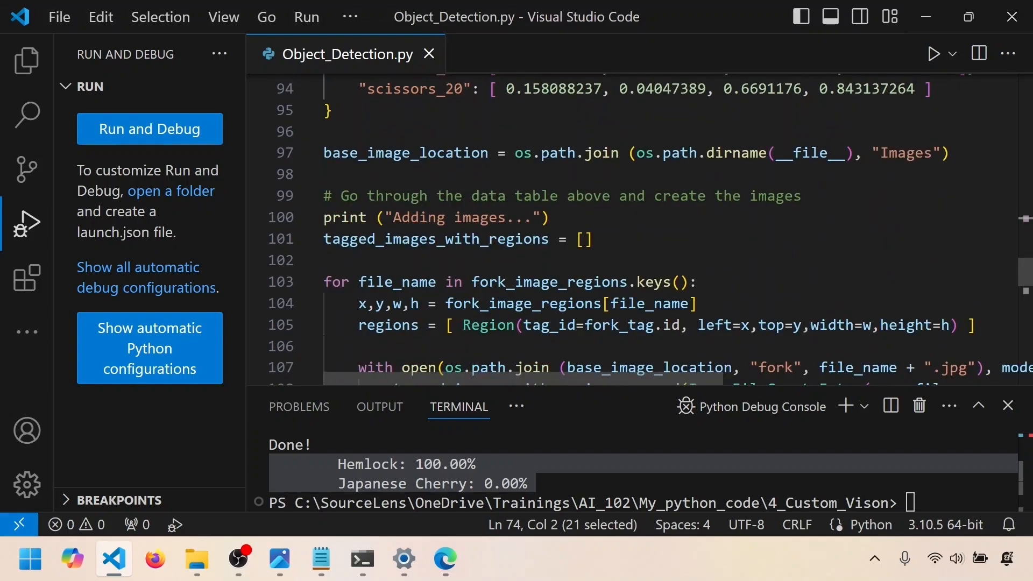
left_click_drag(950, 153, 323, 155)
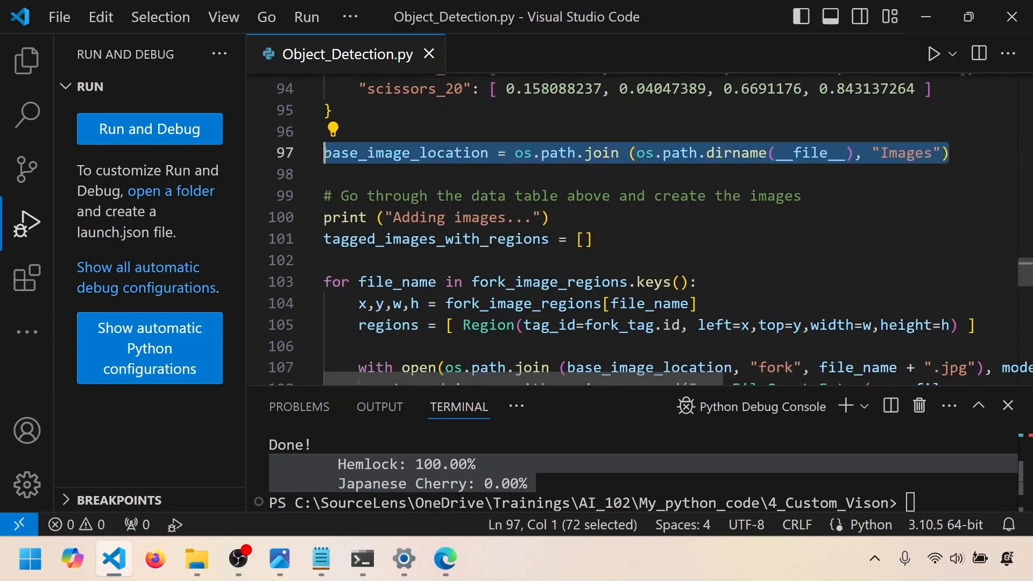
scroll(324, 153, "down", 1)
scroll(324, 153, "down", 1)
left_click_drag(976, 230, 324, 187)
scroll(323, 187, "down", 1)
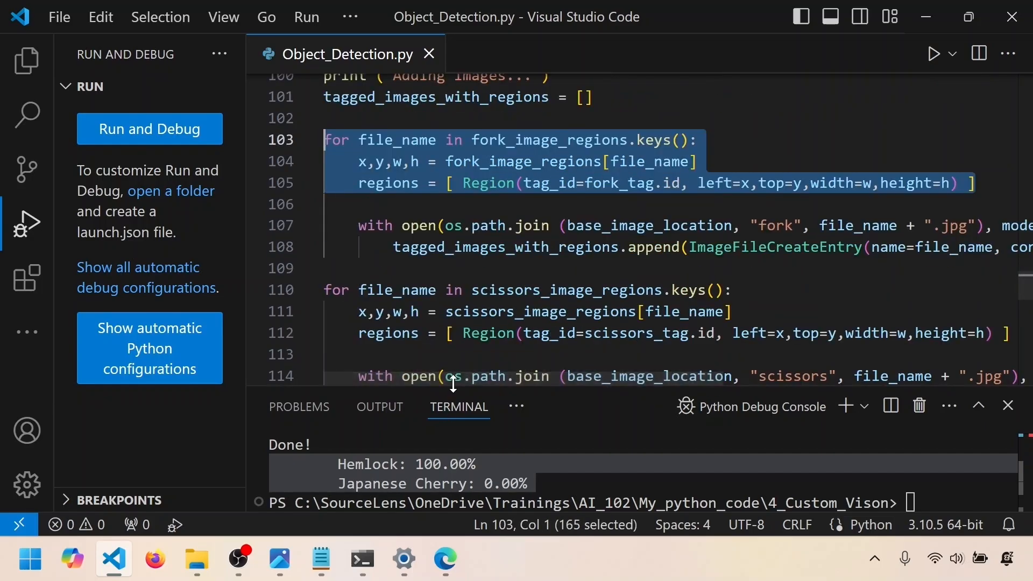
Examine the append call on line 108, highlighting contents=image_contents.read(), regions=regions and tagged_images_with_regions
left_click_drag(447, 379, 721, 386)
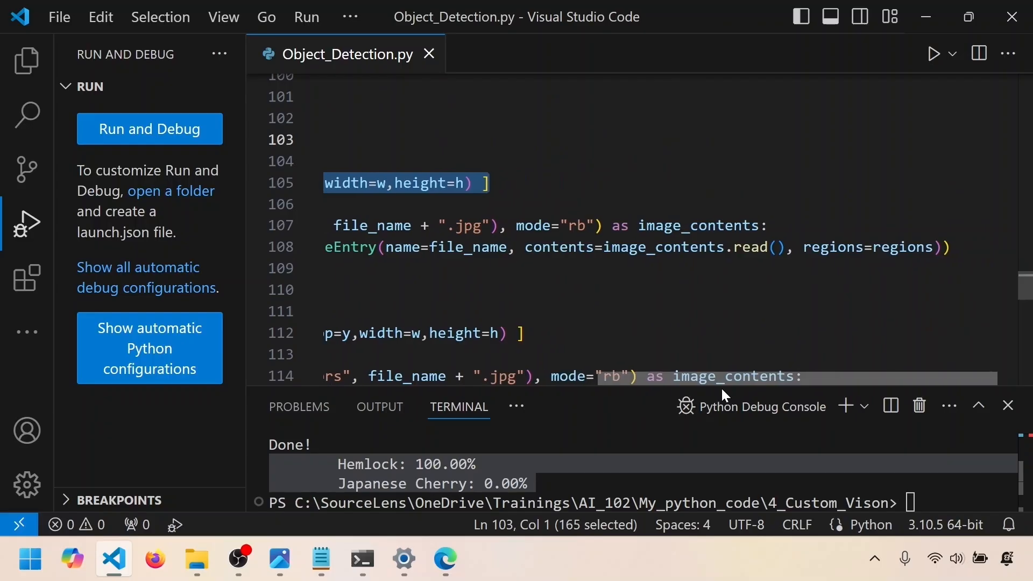
left_click(465, 247)
left_click_drag(525, 247, 786, 248)
left_click_drag(932, 247, 804, 247)
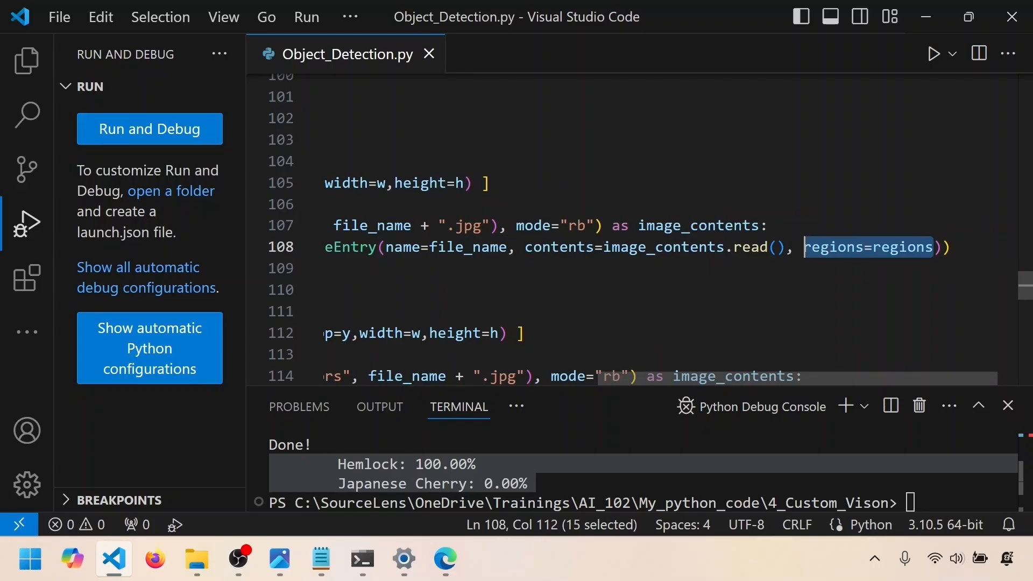
key("Home")
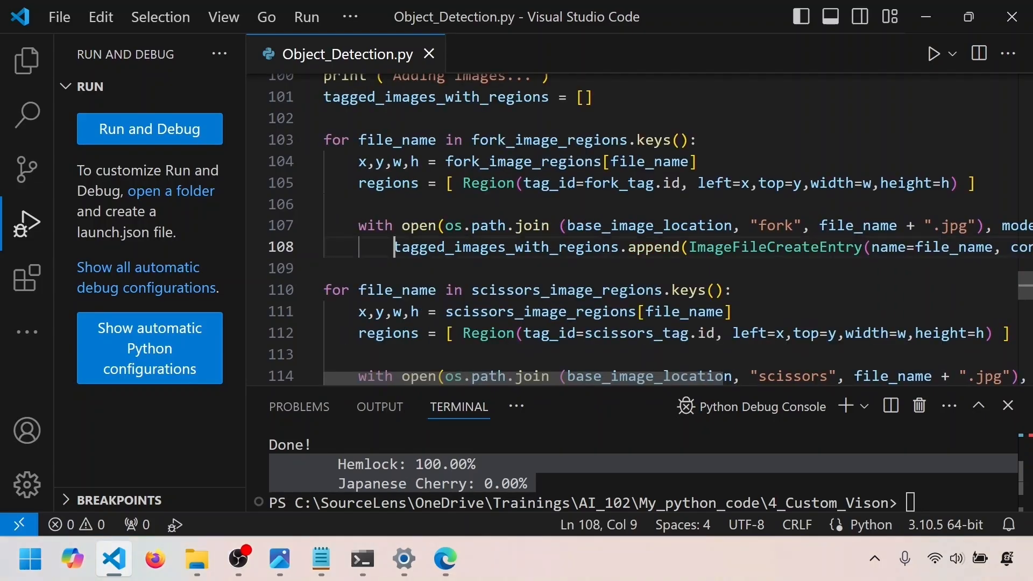
key("shift+Right")
key("shift+Right")
key("shift+Right")
key("shift+Right")
key("shift+Right")
key("shift+Right")
key("shift+Right")
key("shift+Right")
key("shift+Right")
key("shift+Right")
key("shift+Right")
key("shift+Right")
key("shift+Right")
key("shift+Right")
key("shift+Right")
key("shift+Right")
key("shift+Right")
key("shift+Right")
key("shift+Right")
key("shift+Right")
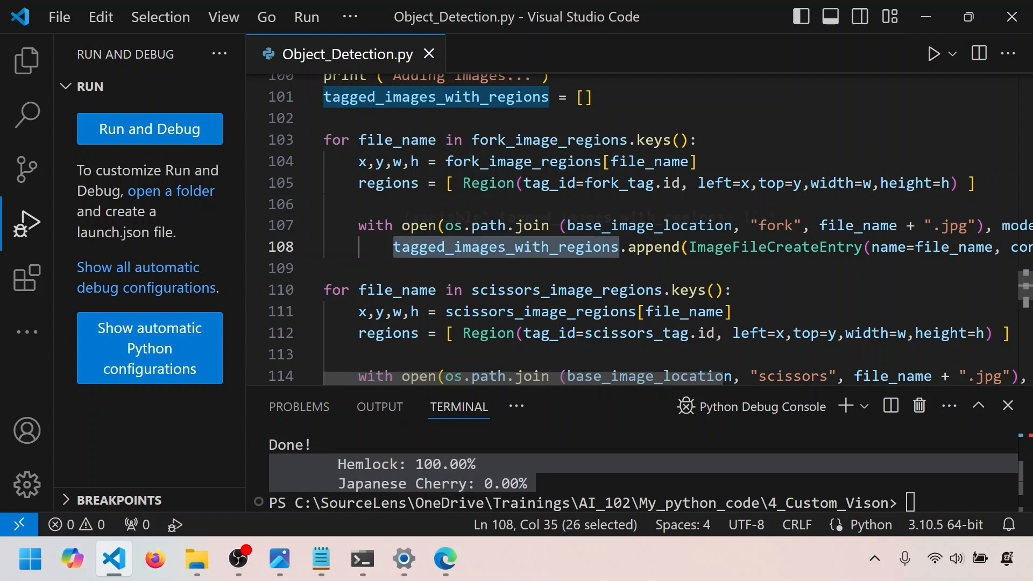
Review the training and publishing code, highlighting the train_project call on line 126 and the publish_iteration block on lines 132–134
scroll(632, 229, "down", 4)
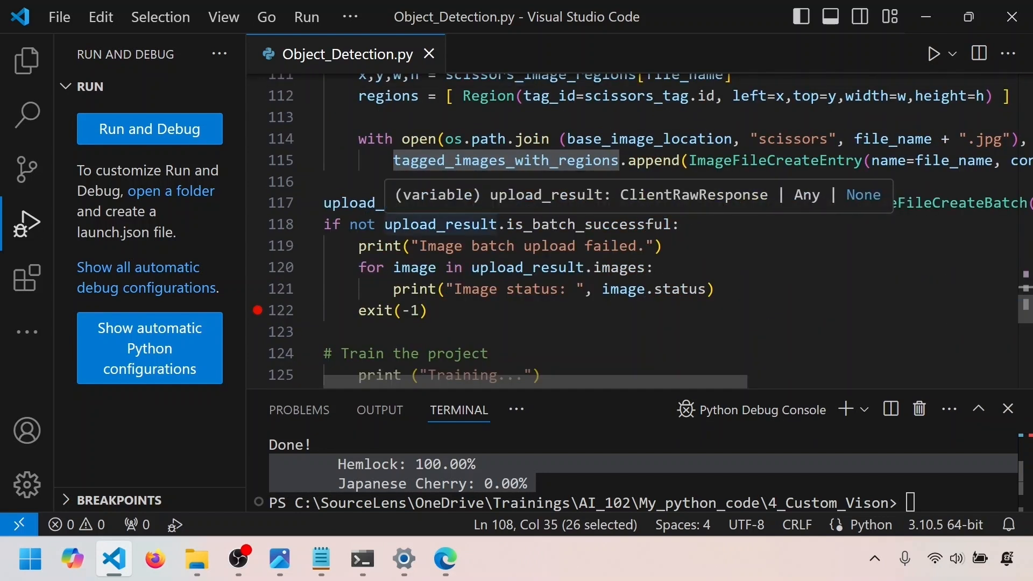
scroll(376, 203, "down", 2)
left_click_drag(713, 253, 324, 253)
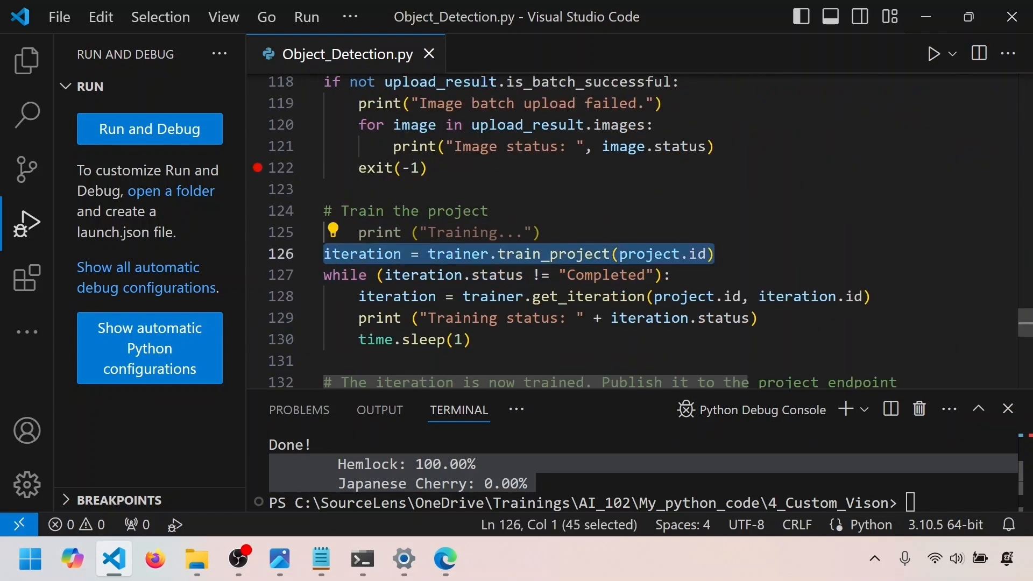
scroll(415, 379, "down", 2)
scroll(458, 290, "down", 1)
left_click_drag(454, 287, 324, 245)
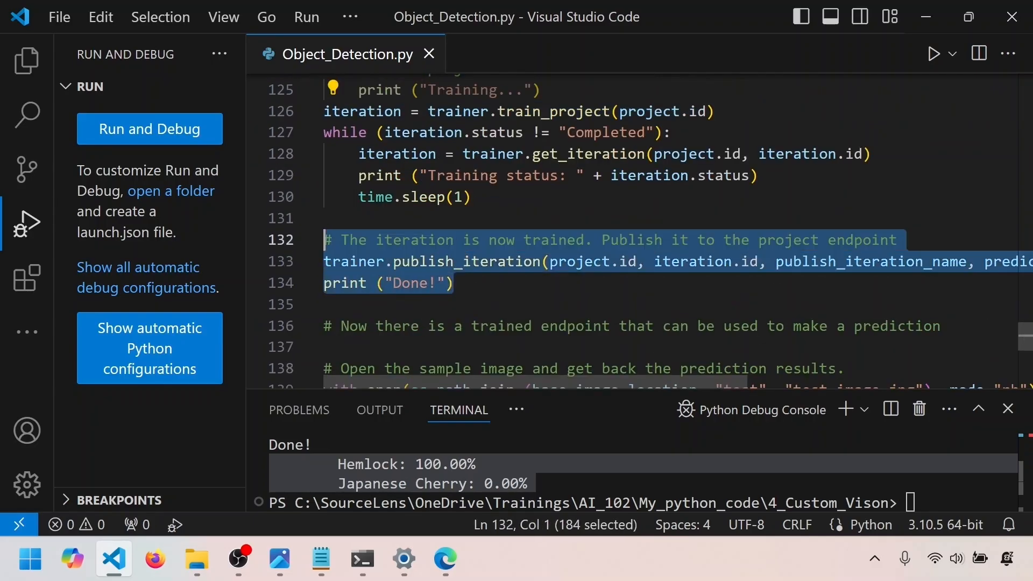
Review the test image prediction code, highlighting the loop on lines 142–144 that displays the results
scroll(344, 263, "down", 3)
scroll(640, 226, "down", 2)
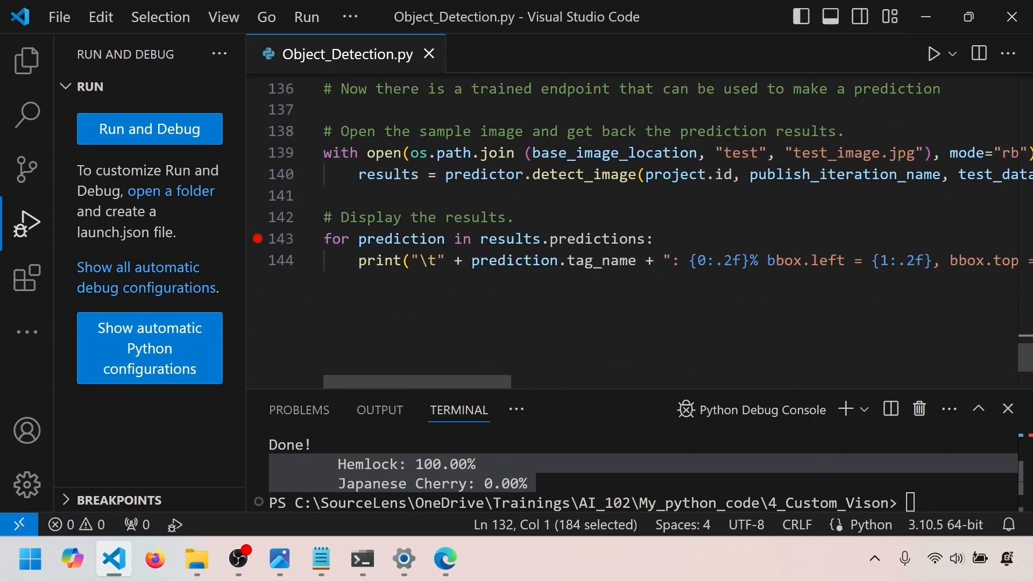
left_click_drag(618, 296, 318, 217)
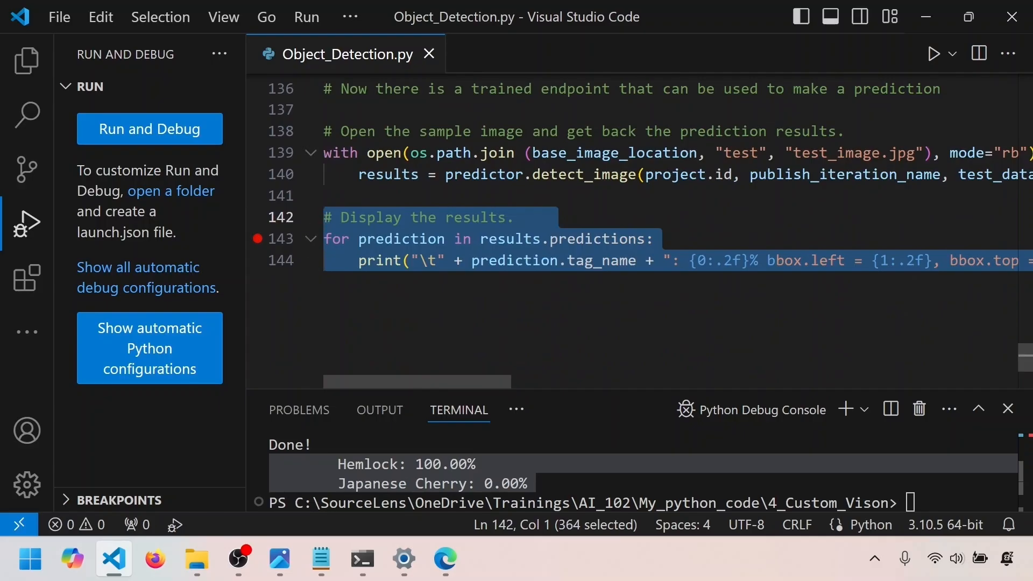
Set a breakpoint on the publish_iteration_name assignment on line 24 and start debugging the script
scroll(419, 379, "up", 20)
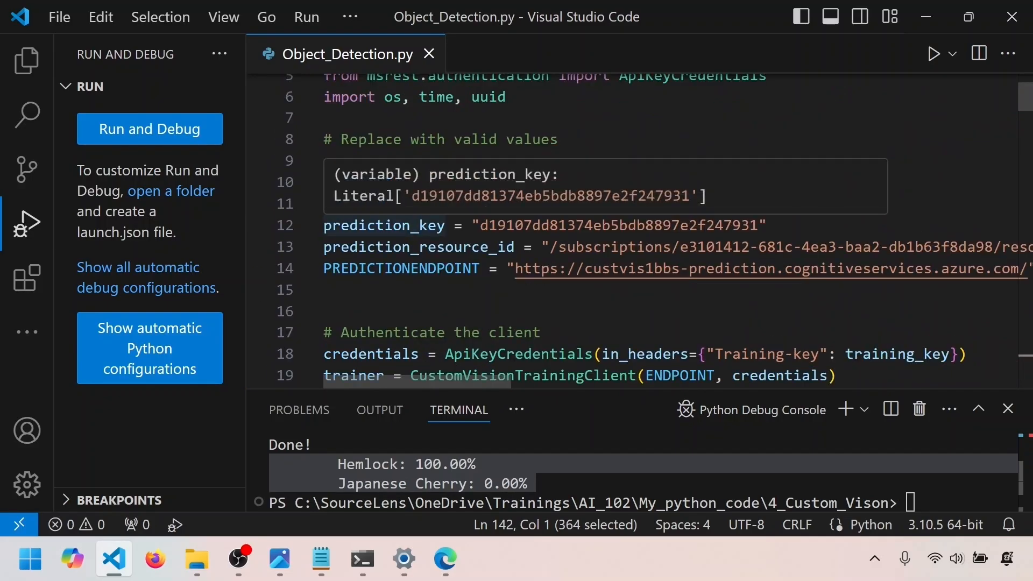
scroll(384, 226, "down", 6)
left_click(258, 104)
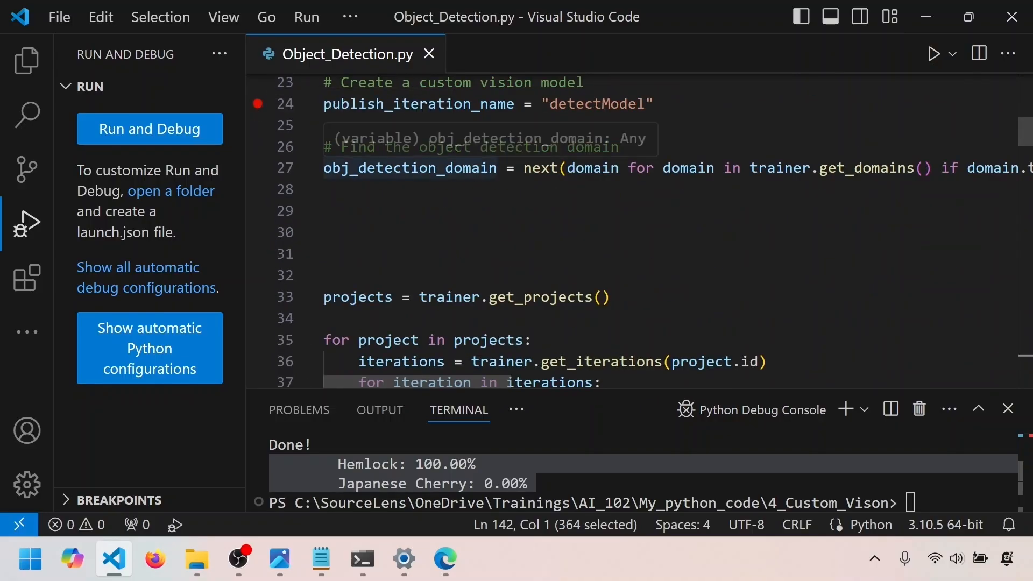
left_click(310, 19)
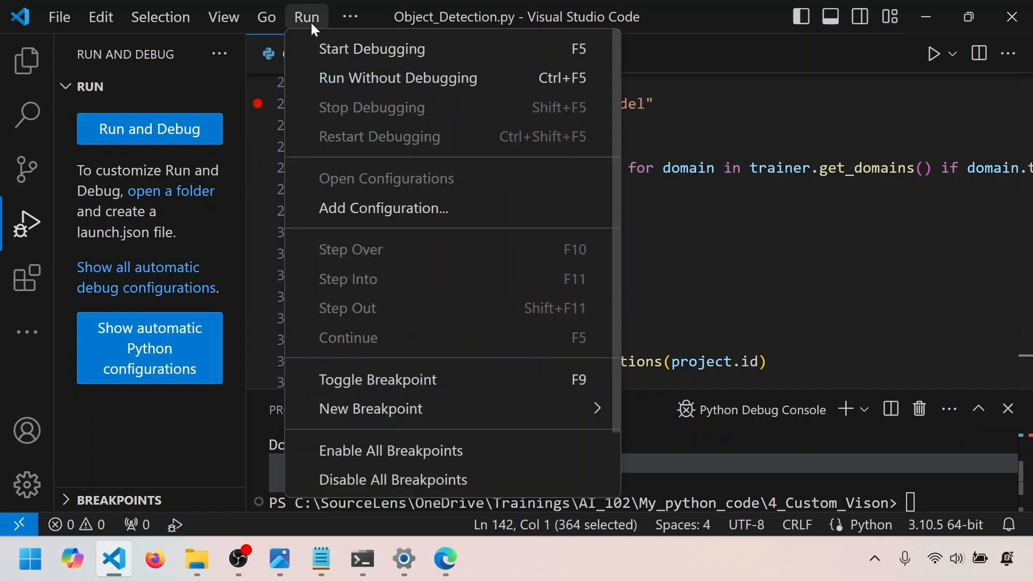
left_click(325, 50)
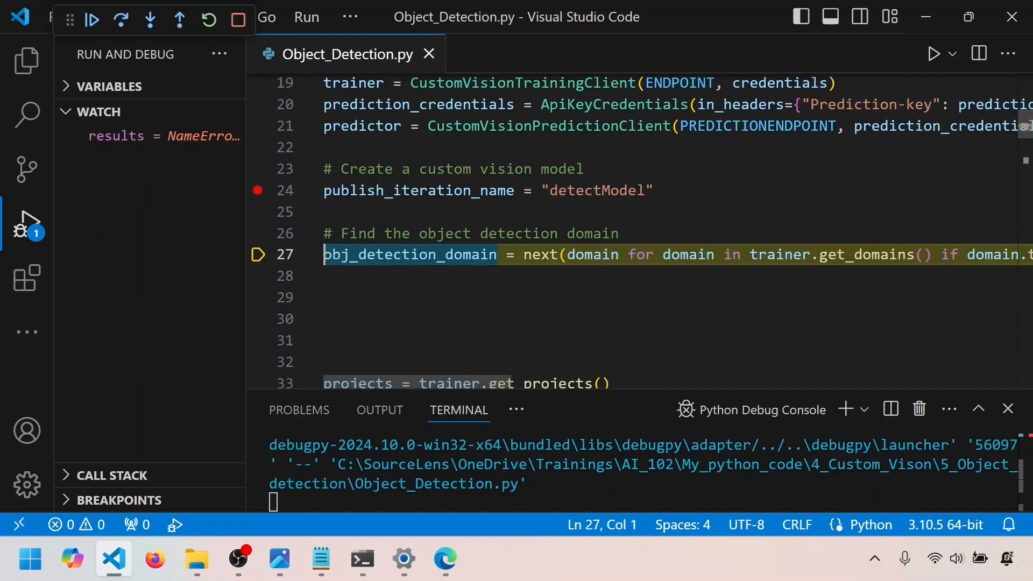
Remove the results watch expression, step over line 27, and inspect the properties of obj_detection_domain
mouse_move(866, 255)
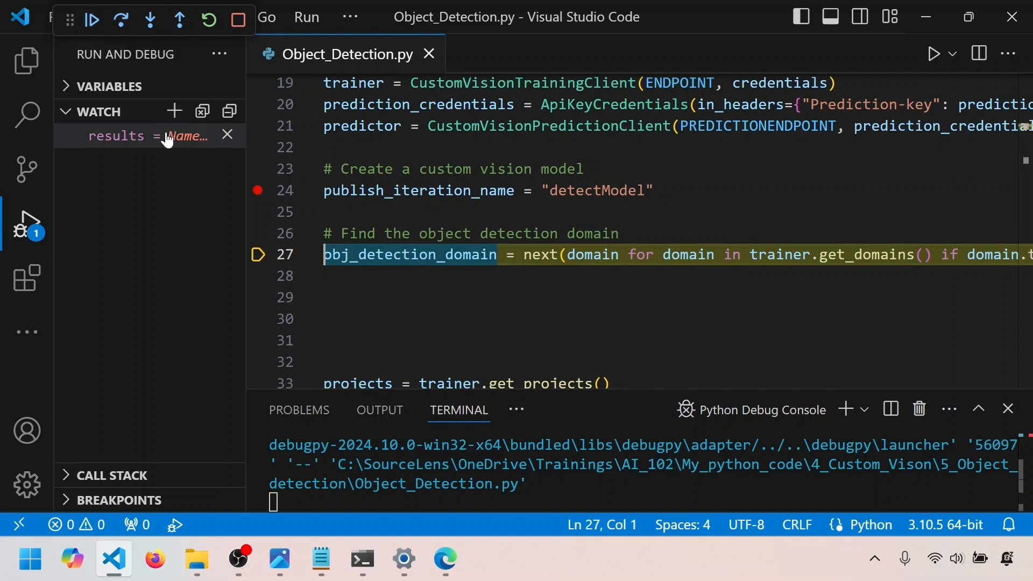
left_click(227, 136)
key("F10")
mouse_move(377, 154)
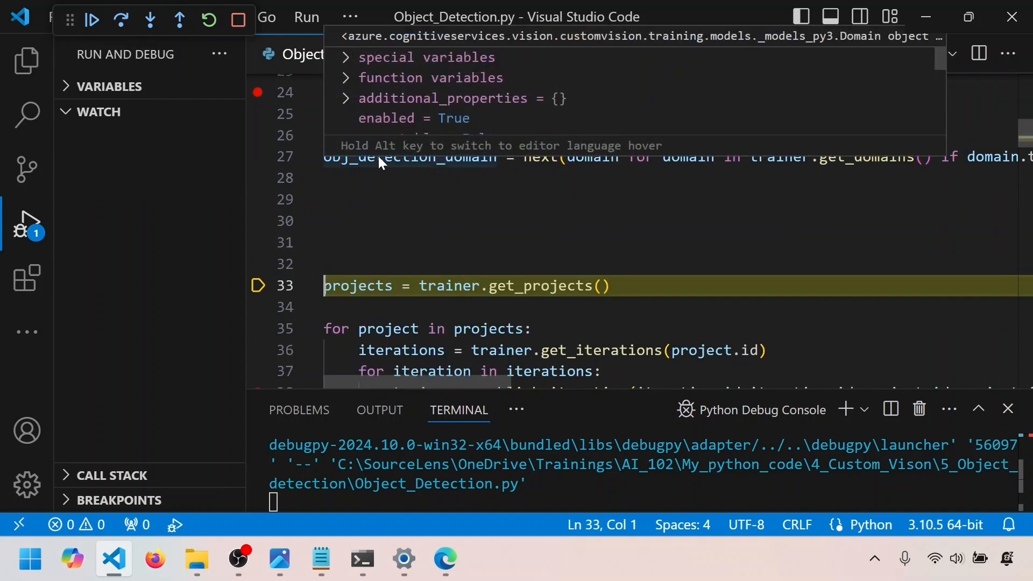
scroll(398, 100, "down", 3)
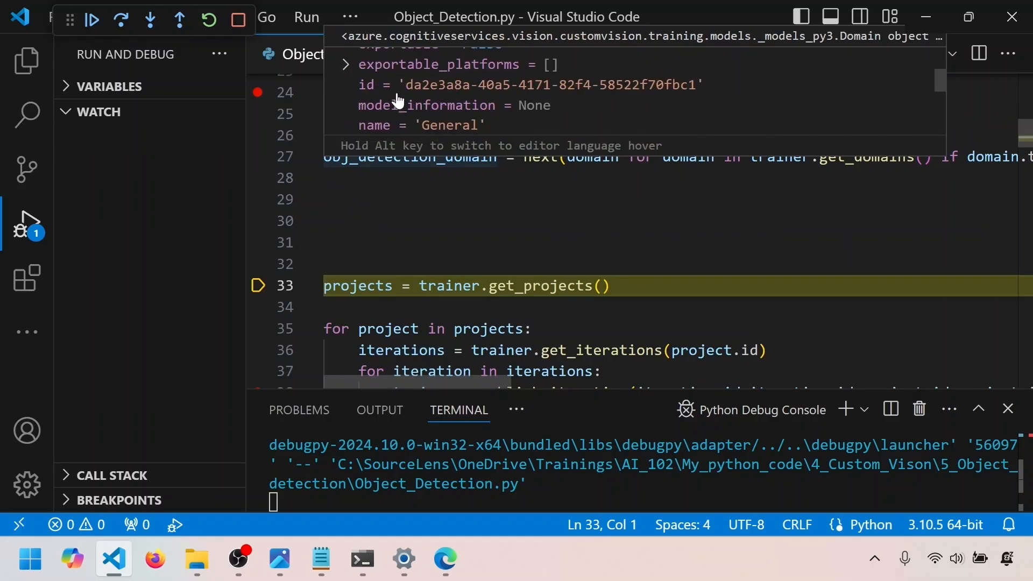
scroll(491, 91, "down", 2)
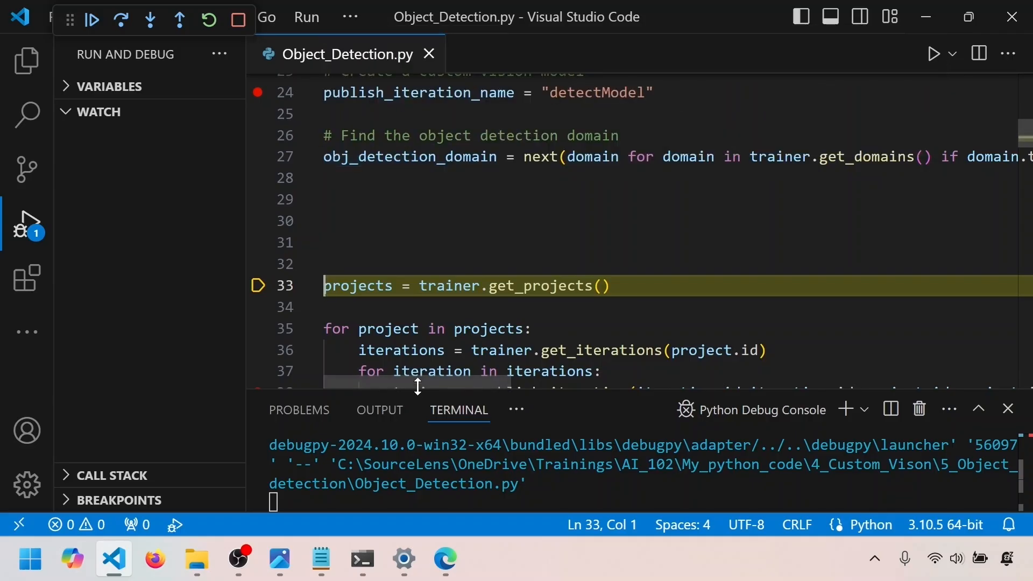
Step over the get_projects call on line 33 and highlight the unpublish-and-delete loop on lines 35–39
left_click_drag(419, 382, 584, 382)
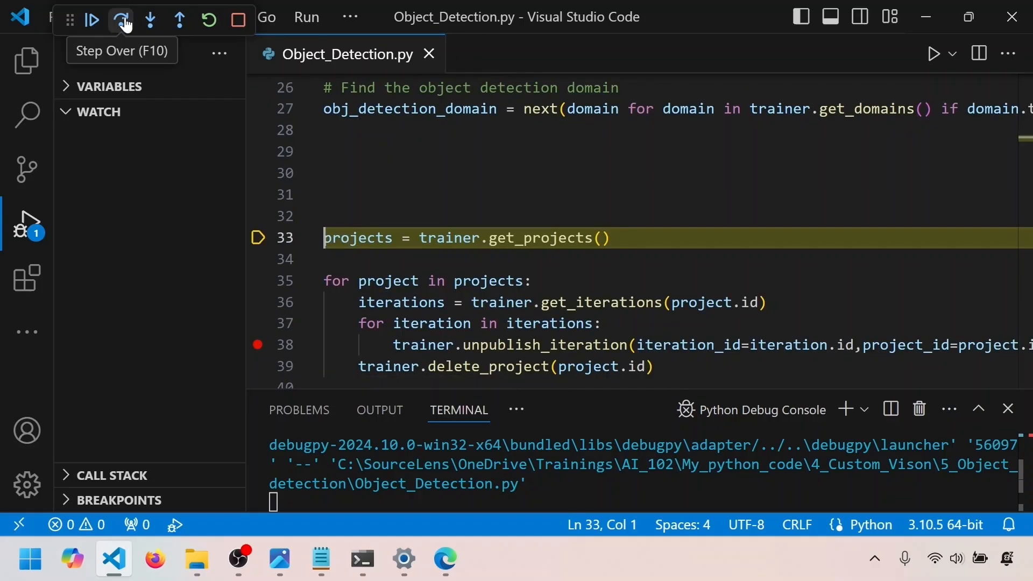
left_click(121, 21)
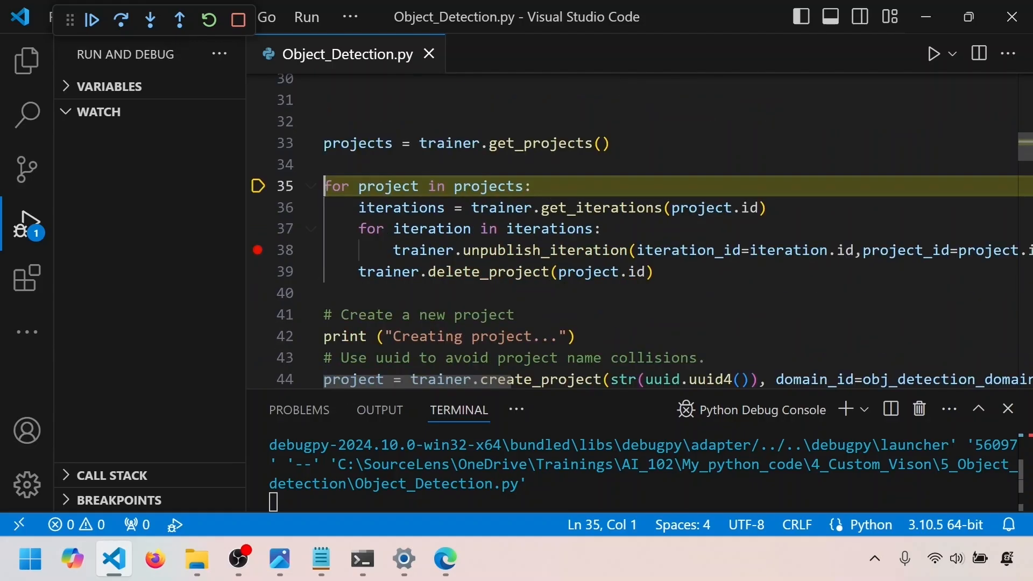
left_click_drag(653, 271, 324, 186)
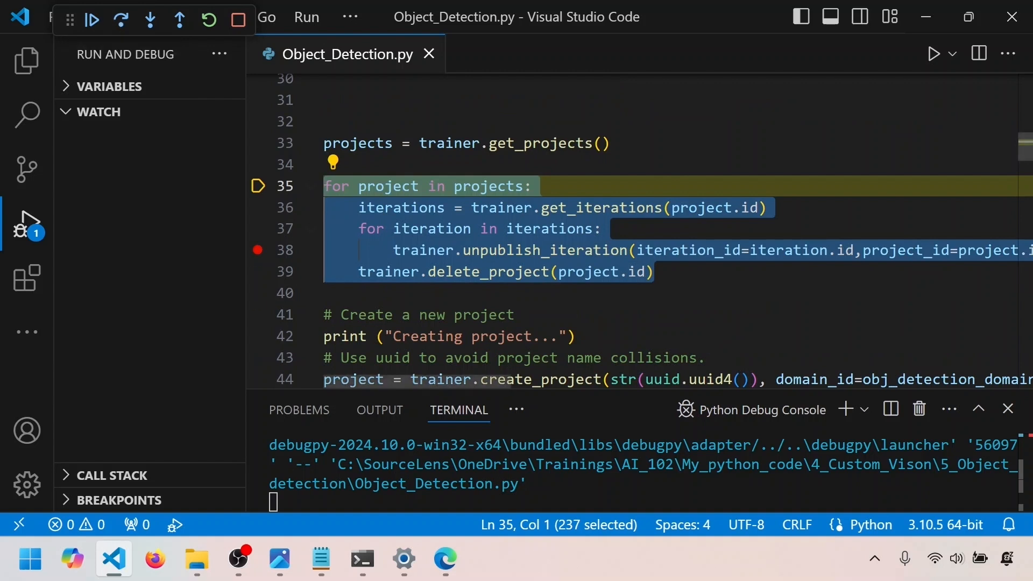
Switch to Edge, reload the Custom Vision projects page to check the existing projects, and return to the code
left_click(447, 561)
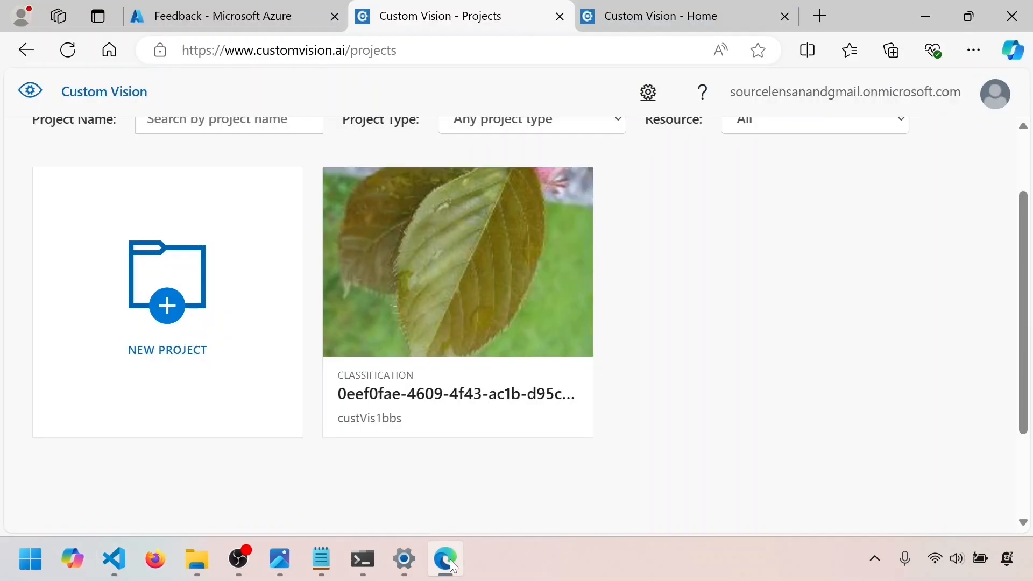
left_click(69, 53)
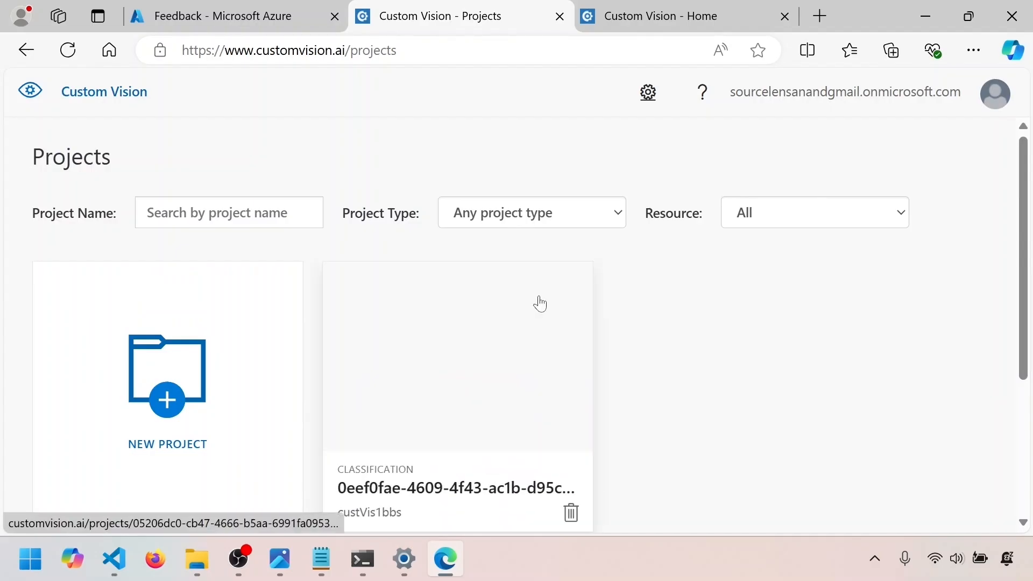
scroll(537, 302, "down", 3)
scroll(513, 295, "up", 2)
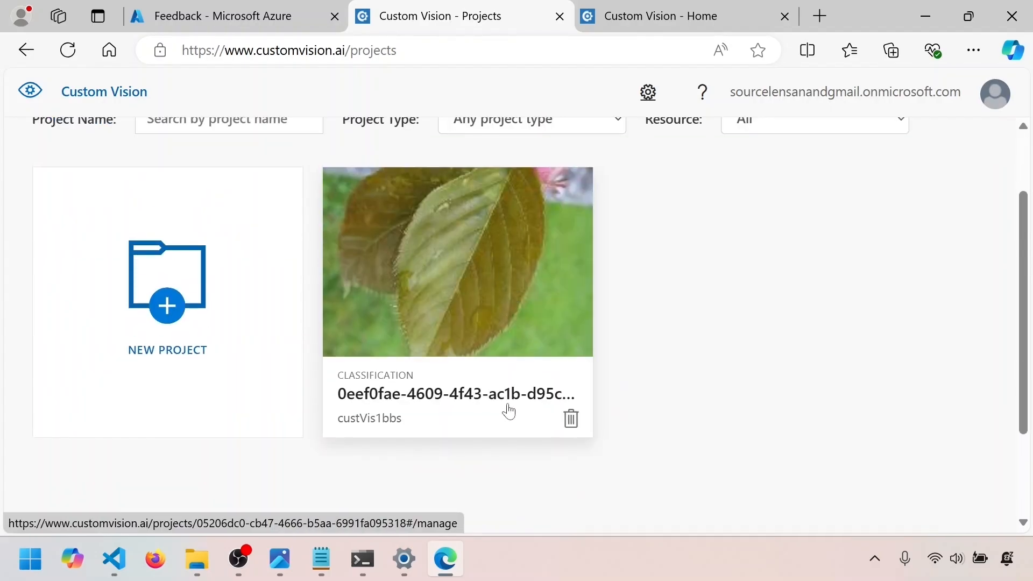
scroll(478, 313, "up", 1)
scroll(477, 314, "down", 1)
left_click(921, 15)
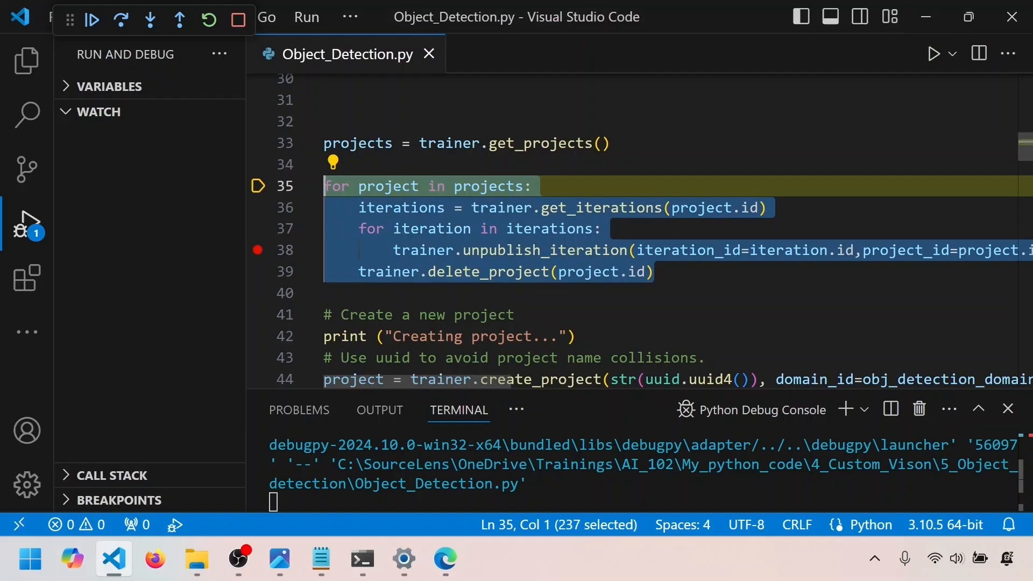
Set a breakpoint on line 42, remove the one on line 38, and continue execution through the project deletion loop
left_click(257, 336)
left_click(258, 251)
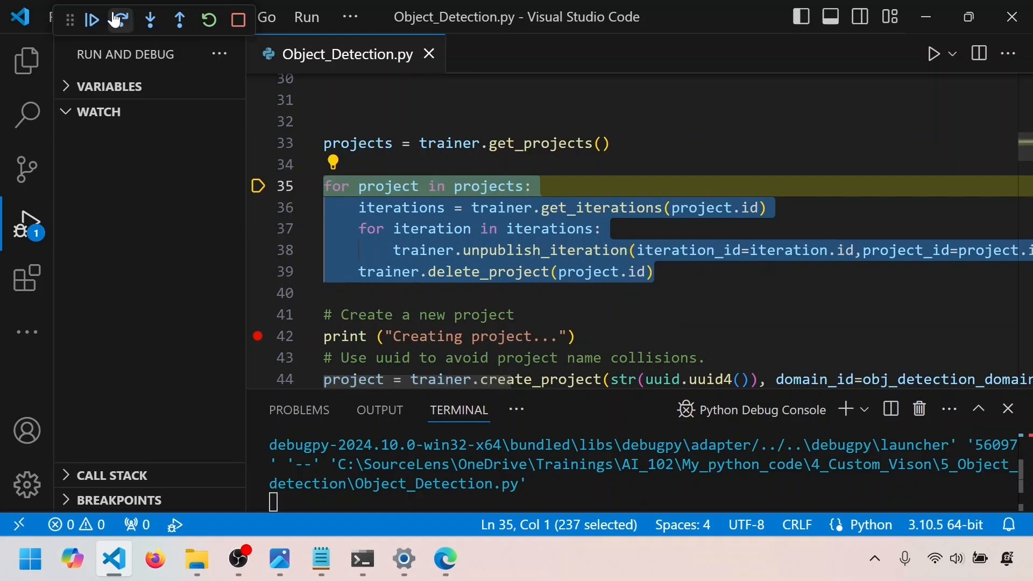
left_click(92, 20)
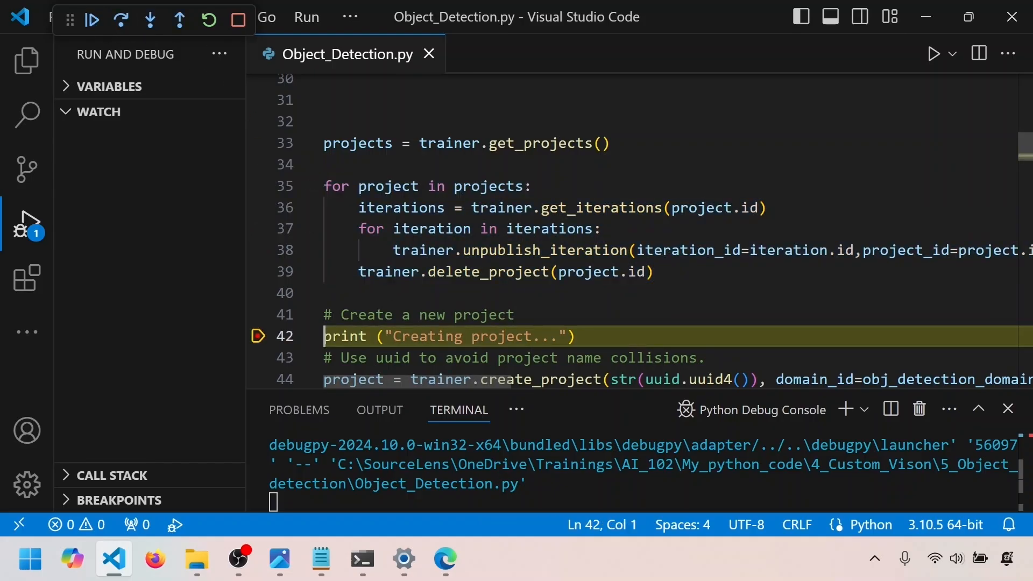
Reload the Custom Vision projects page in Edge to check the outcome of the deletion loop, and return to the code
left_click(445, 560)
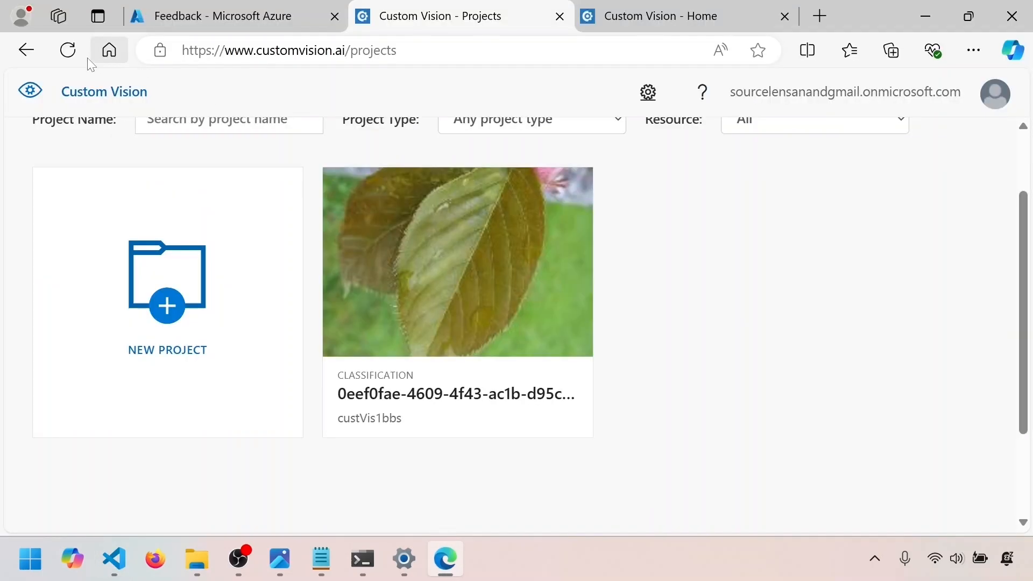
left_click(68, 50)
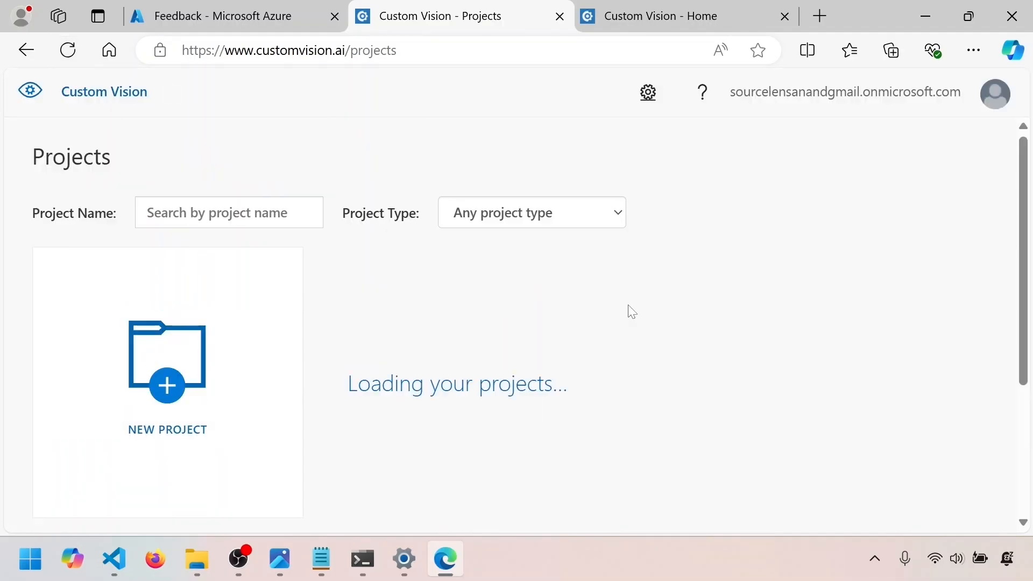
scroll(629, 311, "down", 2)
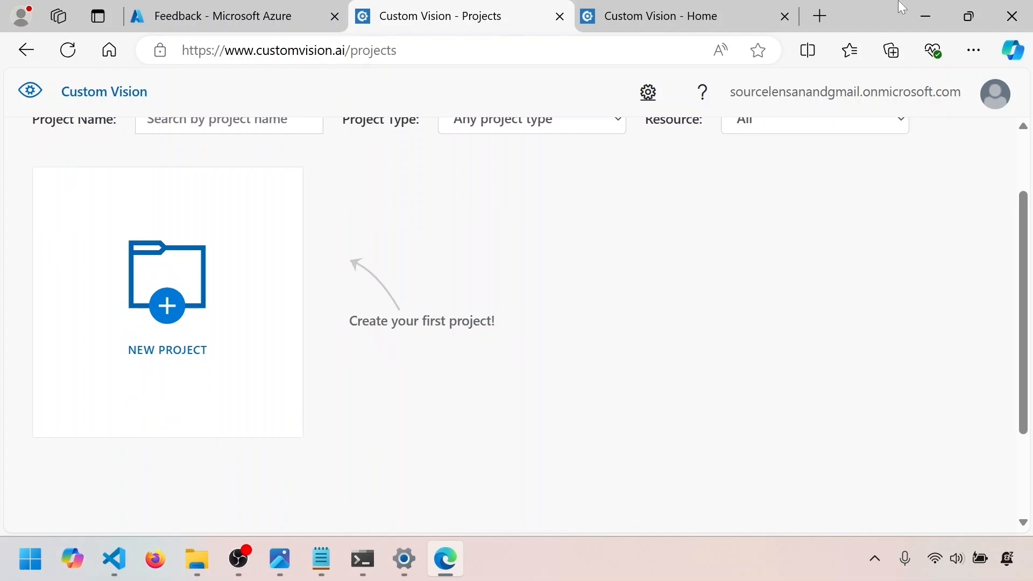
left_click(924, 17)
Step over lines 42–48 to create the new project and its fork and scissors tags
scroll(641, 230, "down", 1)
left_click(121, 20)
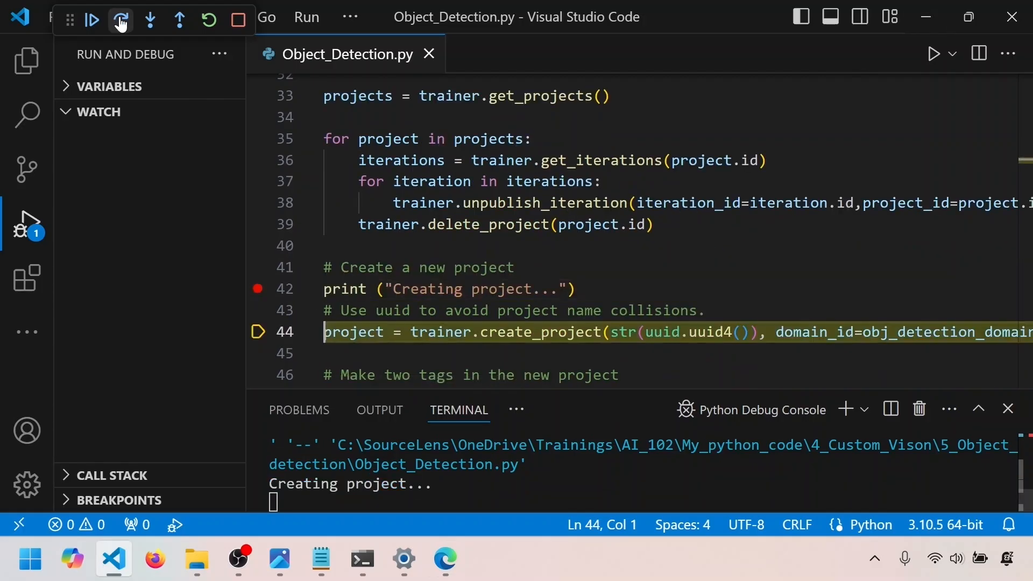
left_click(121, 20)
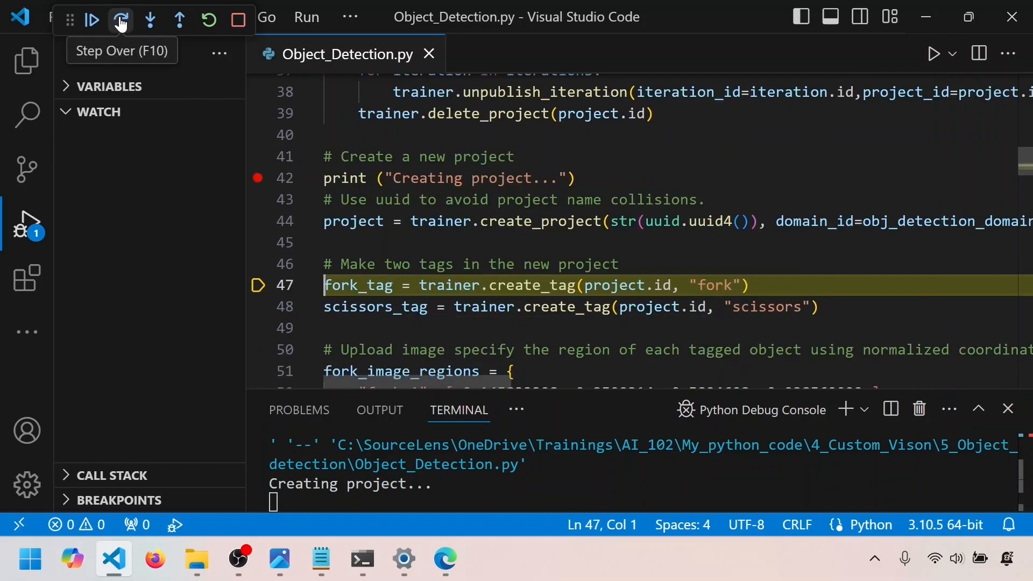
left_click(123, 23)
left_click(124, 22)
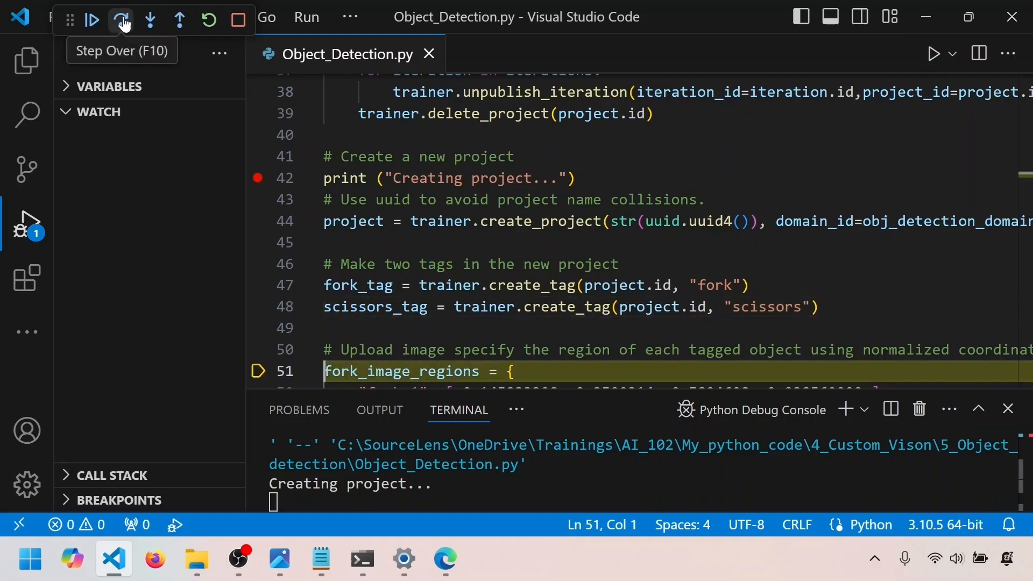
Switch to Edge, reload the Custom Vision projects page to check for the newly created project, and return to the debugger
key("alt+Tab")
left_click(76, 52)
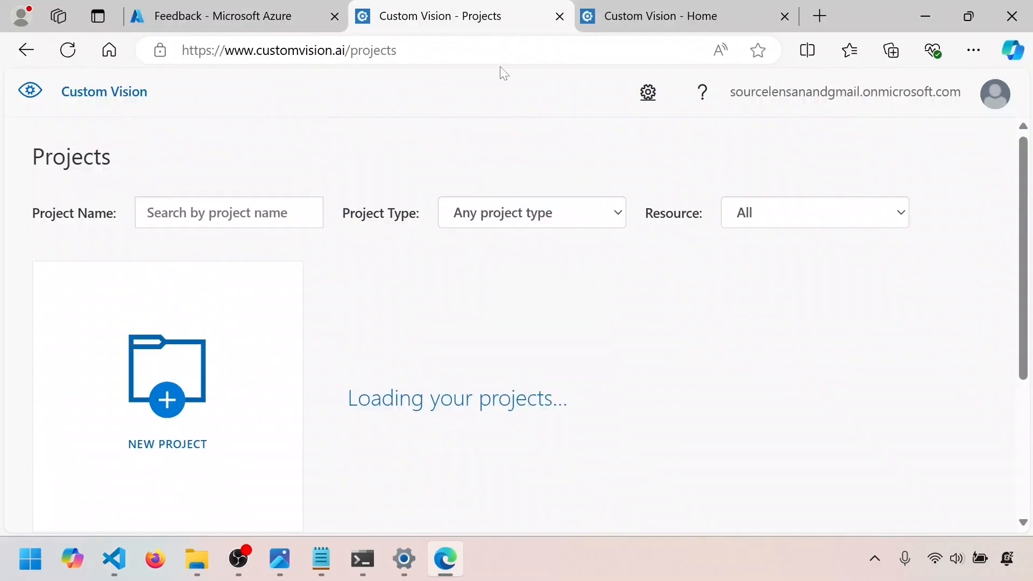
scroll(570, 354, "down", 2)
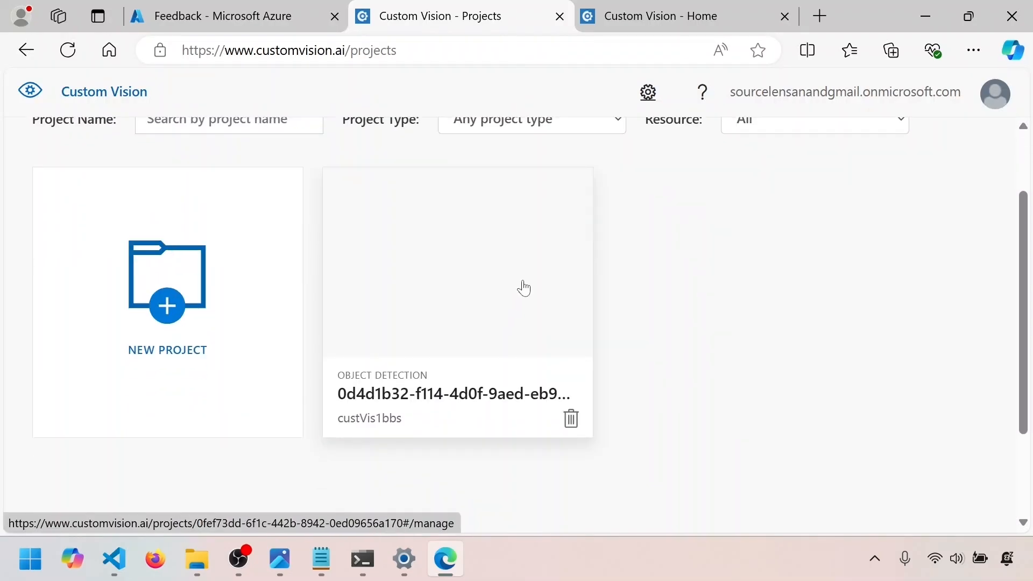
key("alt+Tab")
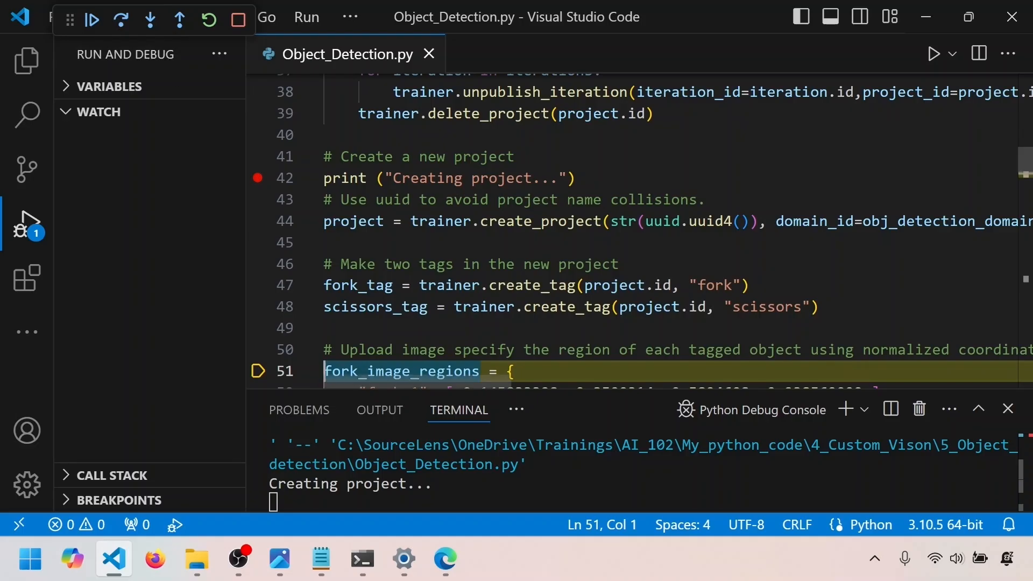
Step over line 51 and continue execution past the region dictionaries to the breakpoint on line 97
left_click(121, 20)
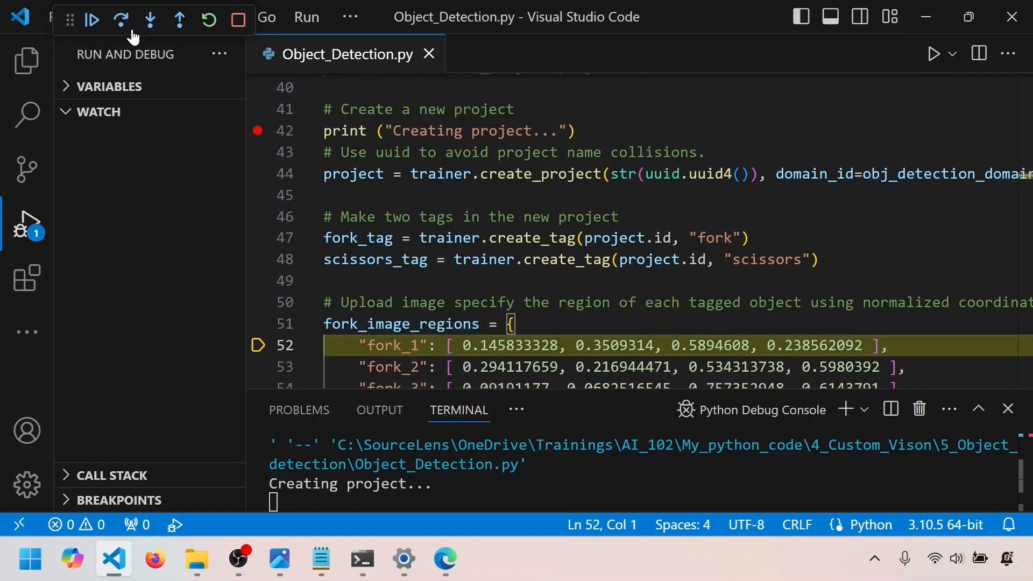
scroll(641, 232, "down", 3)
scroll(265, 263, "down", 13)
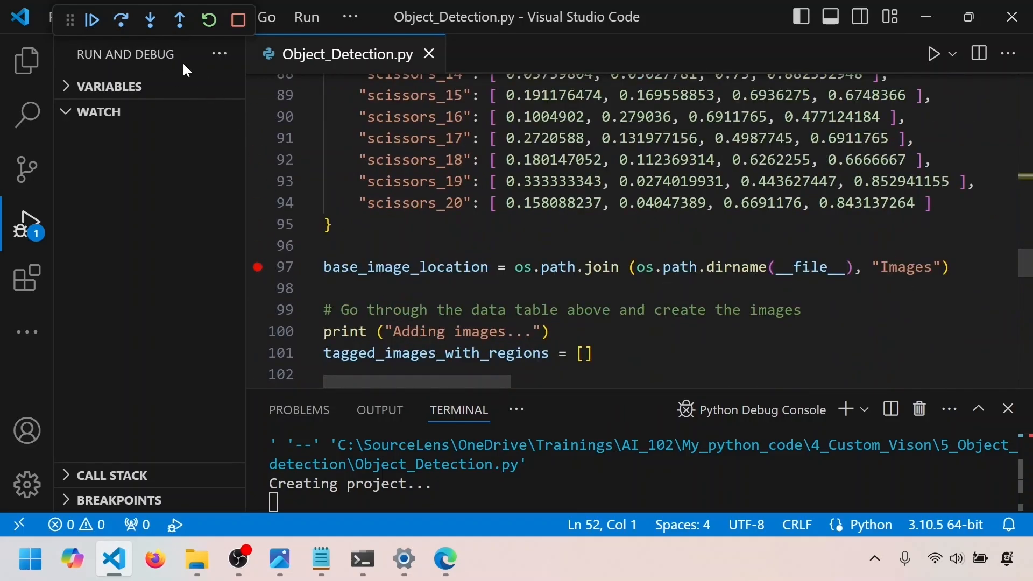
left_click(92, 20)
Inspect the contents of scissors_image_regions on line 74 and highlight the scissors_7 key on line 81
scroll(420, 156, "up", 6)
mouse_move(420, 156)
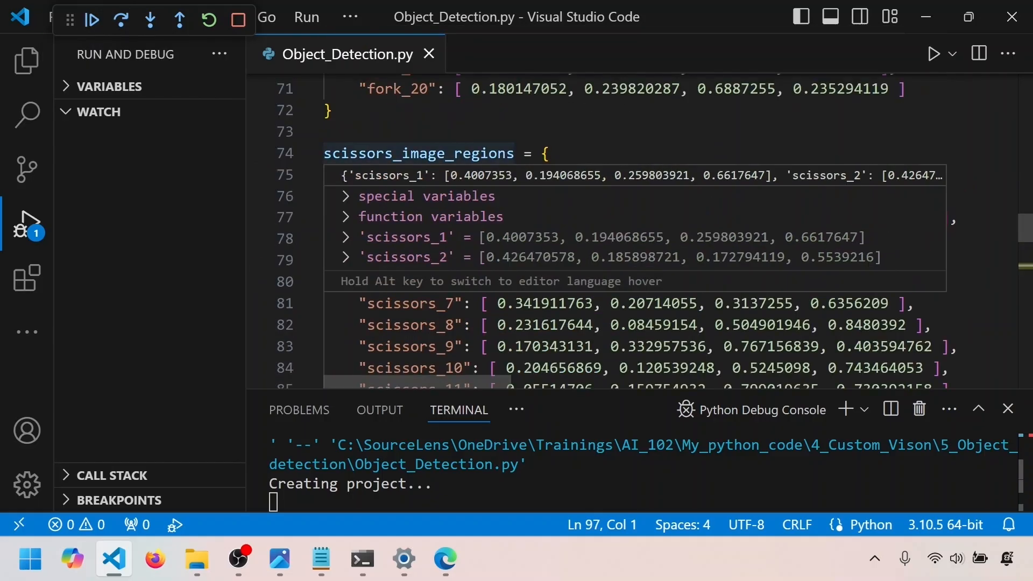
scroll(435, 220, "down", 5)
scroll(434, 220, "down", 2)
scroll(435, 221, "up", 6)
scroll(434, 220, "down", 3)
left_click_drag(453, 304, 368, 303)
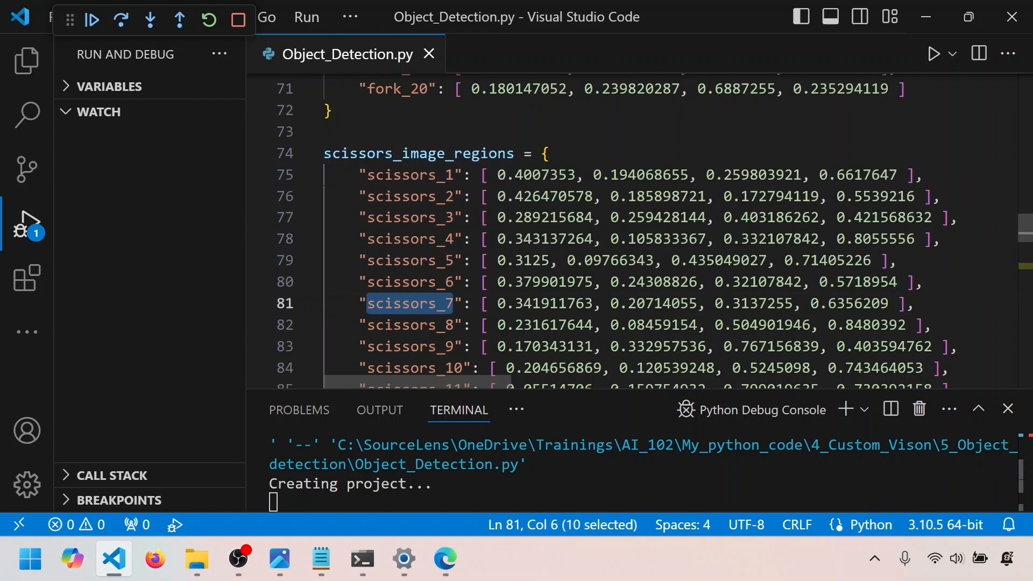
Switch to File Explorer to compare the image names in the scissors folder with the dictionary keys, and return to the code
key("alt+Tab")
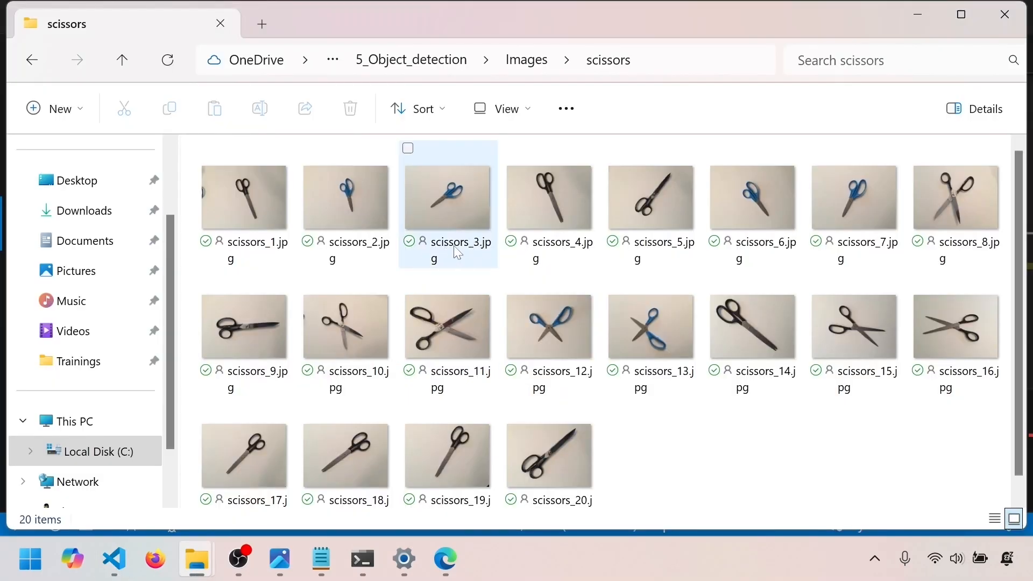
mouse_move(472, 250)
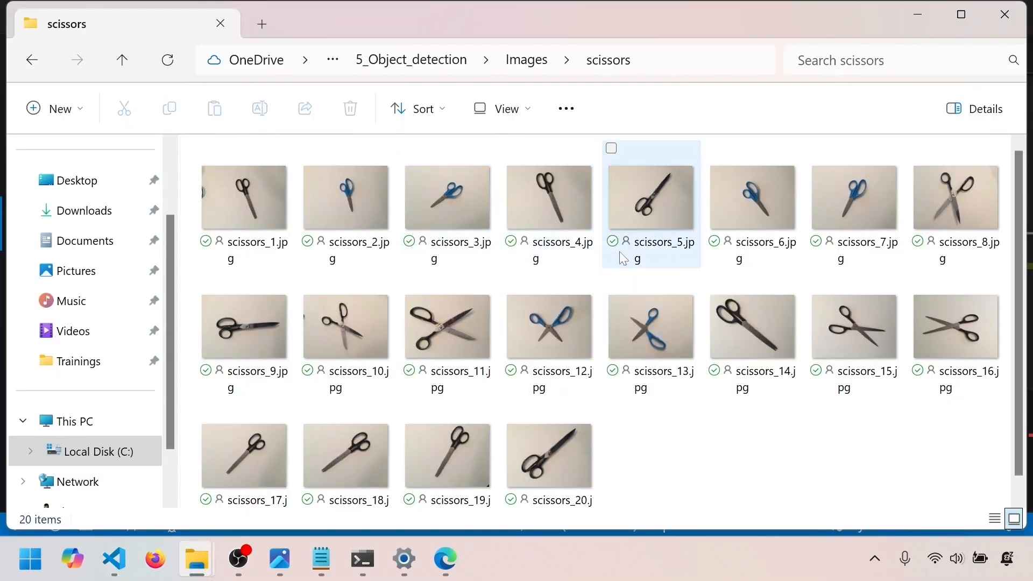
key("alt+Tab")
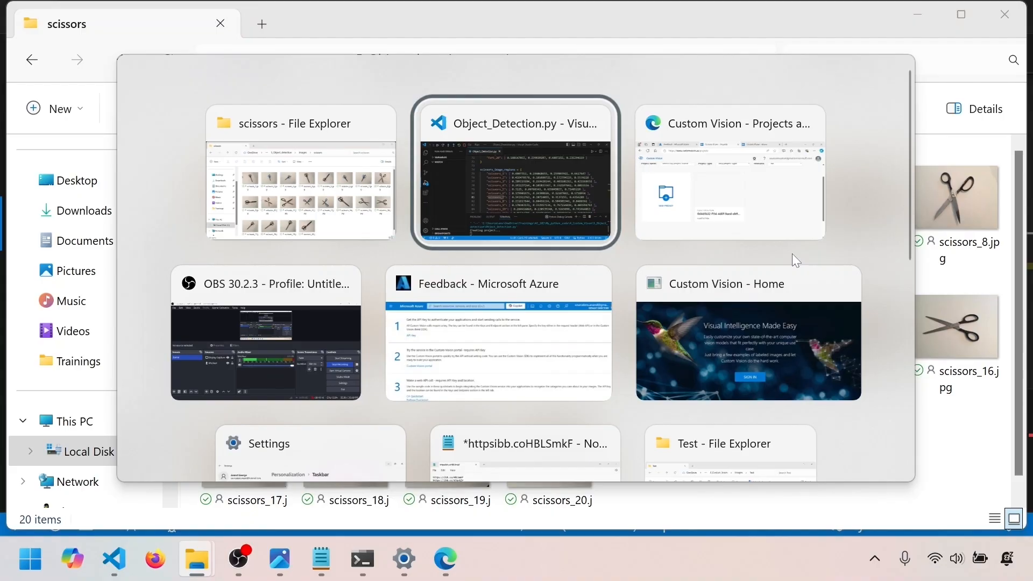
Step over line 97 and inspect the path stored in base_image_location
scroll(635, 231, "down", 7)
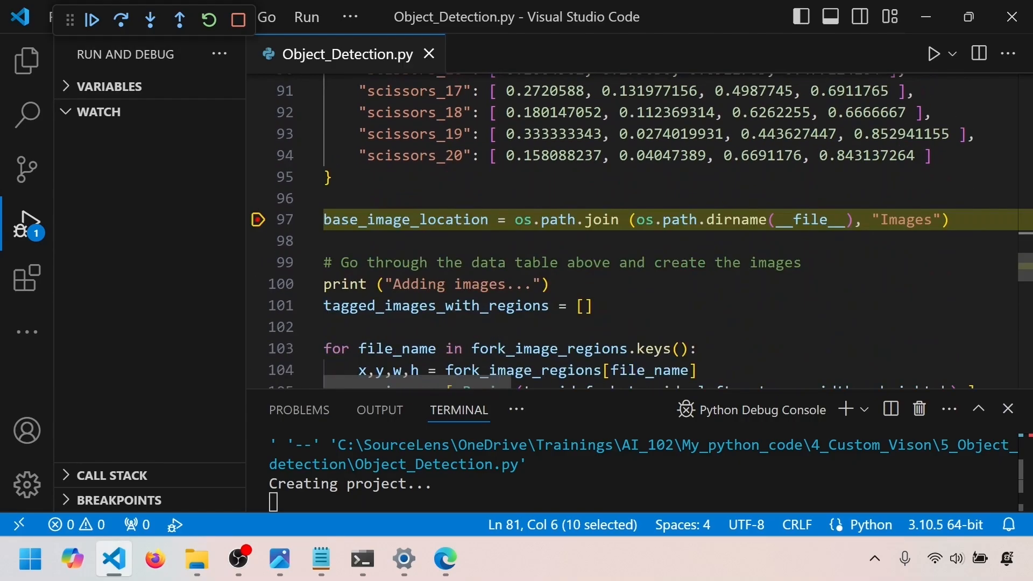
key("F10")
mouse_move(406, 220)
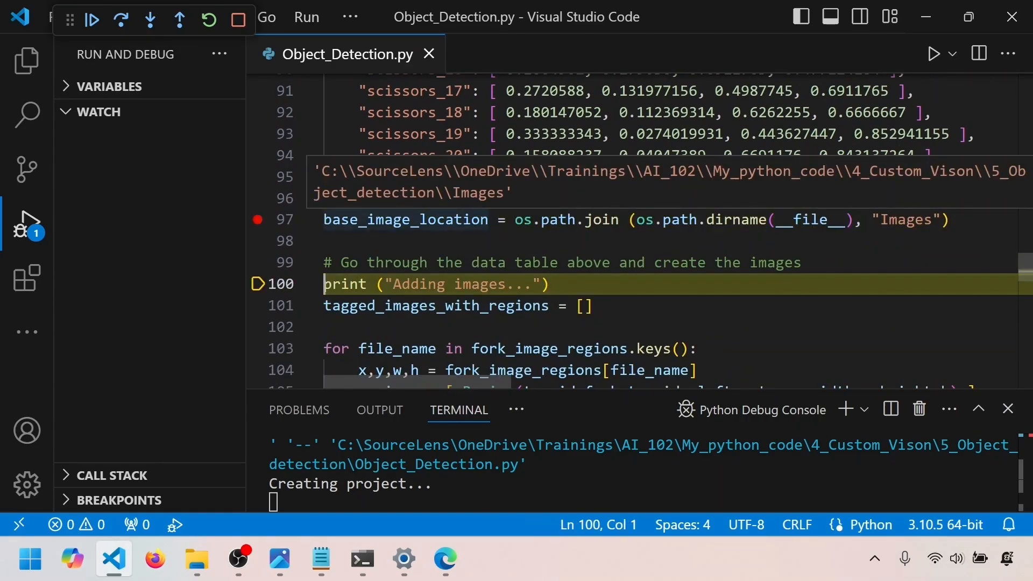
Step over to the fork image loop on line 103, set a breakpoint on line 117 and continue execution to it
left_click(121, 20)
left_click(121, 19)
left_click_drag(688, 159, 472, 159)
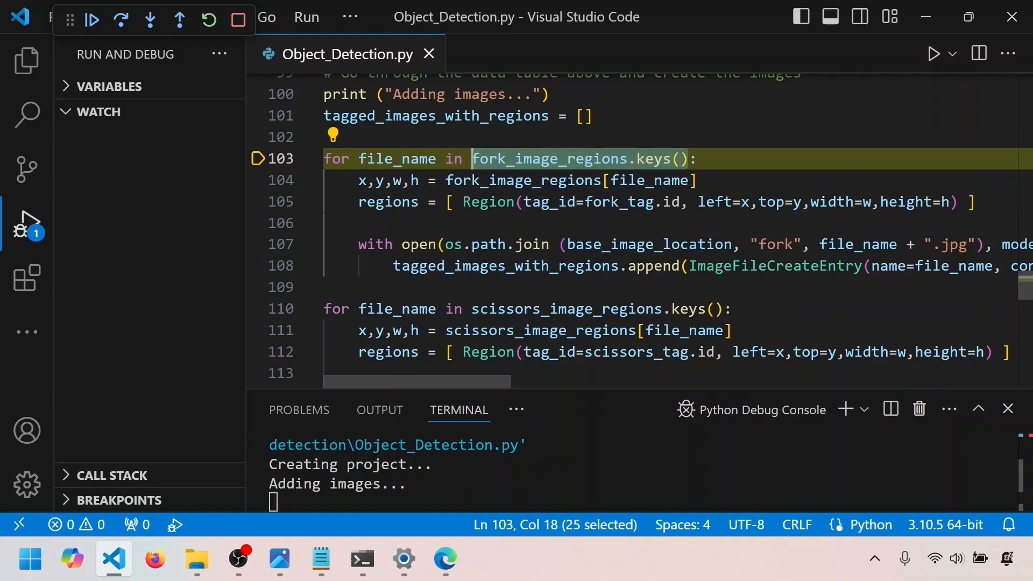
scroll(640, 231, "down", 3)
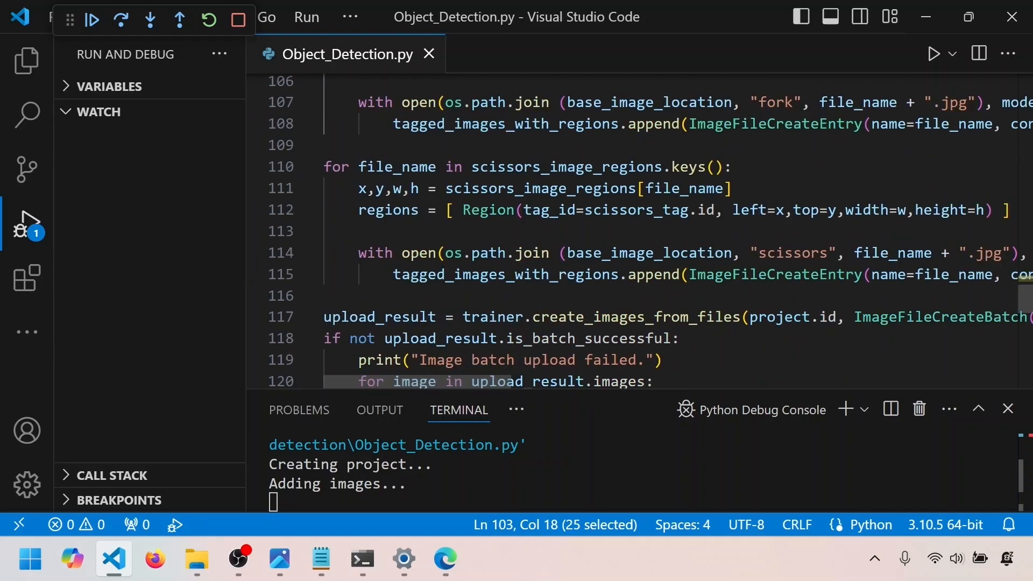
left_click(259, 317)
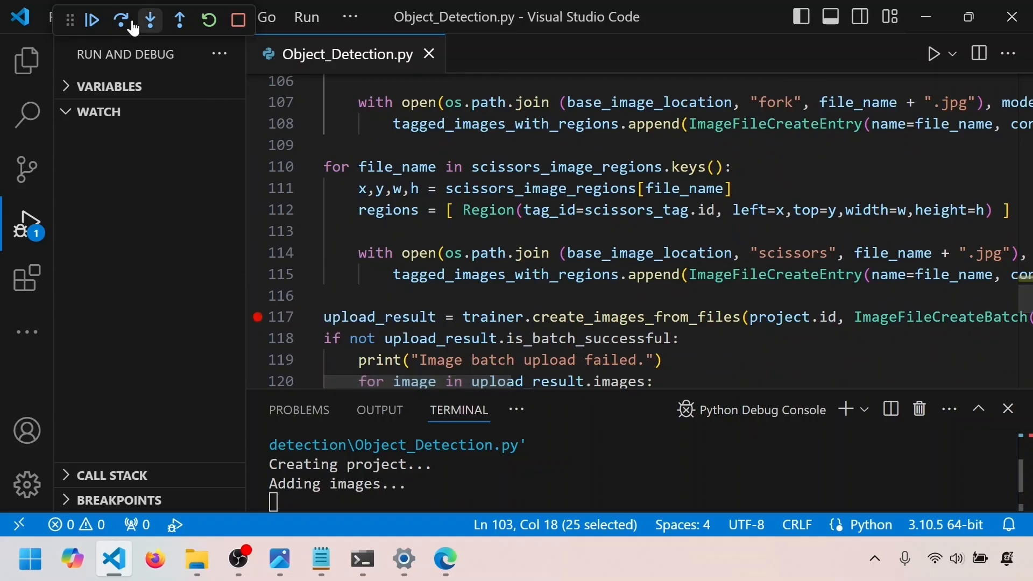
left_click(92, 20)
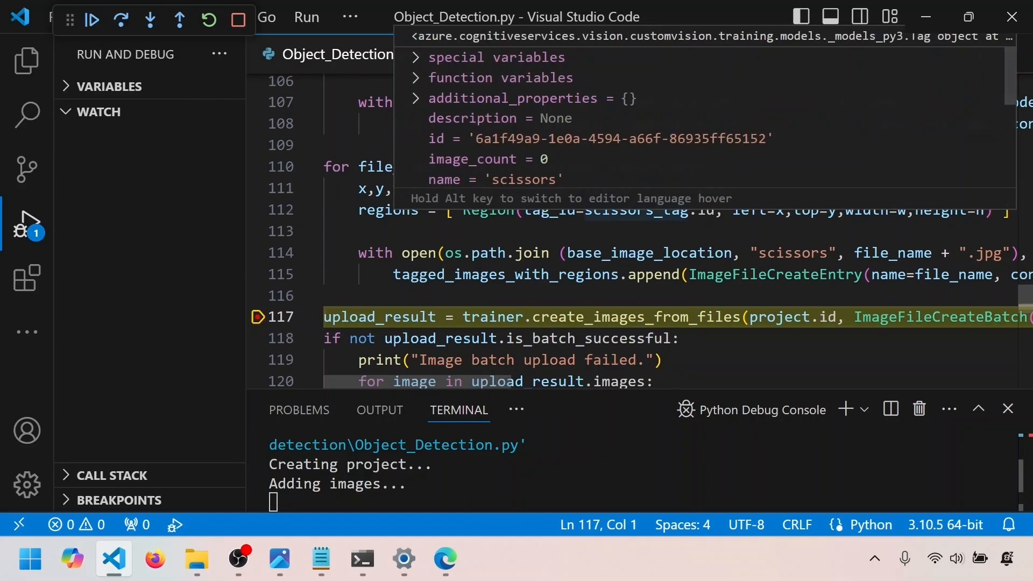
Inspect tagged_images_with_regions on line 115, expanding its first entry and that entry's first region to examine their properties
mouse_move(505, 275)
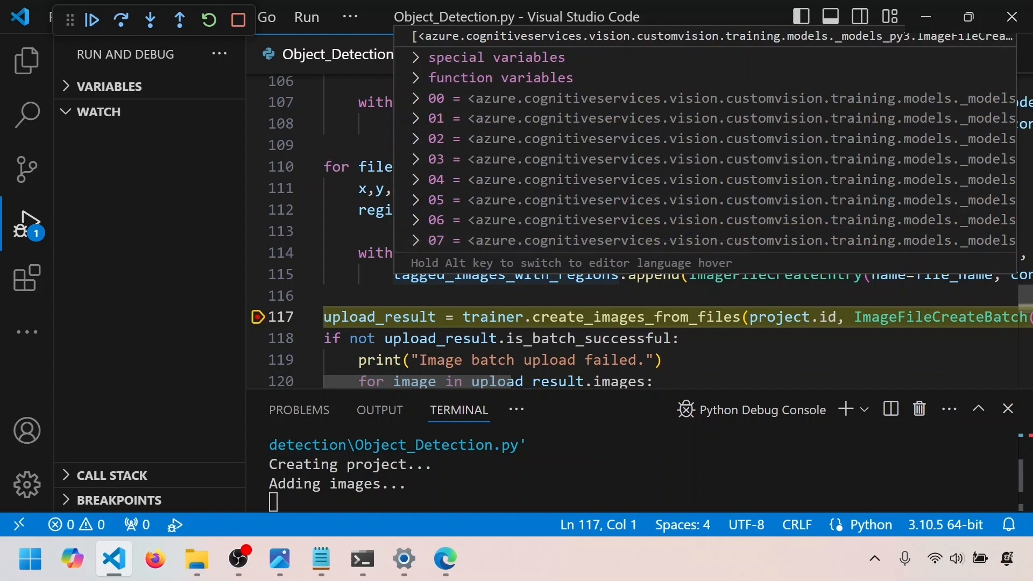
left_click(418, 100)
scroll(533, 160, "down", 1)
scroll(551, 160, "down", 1)
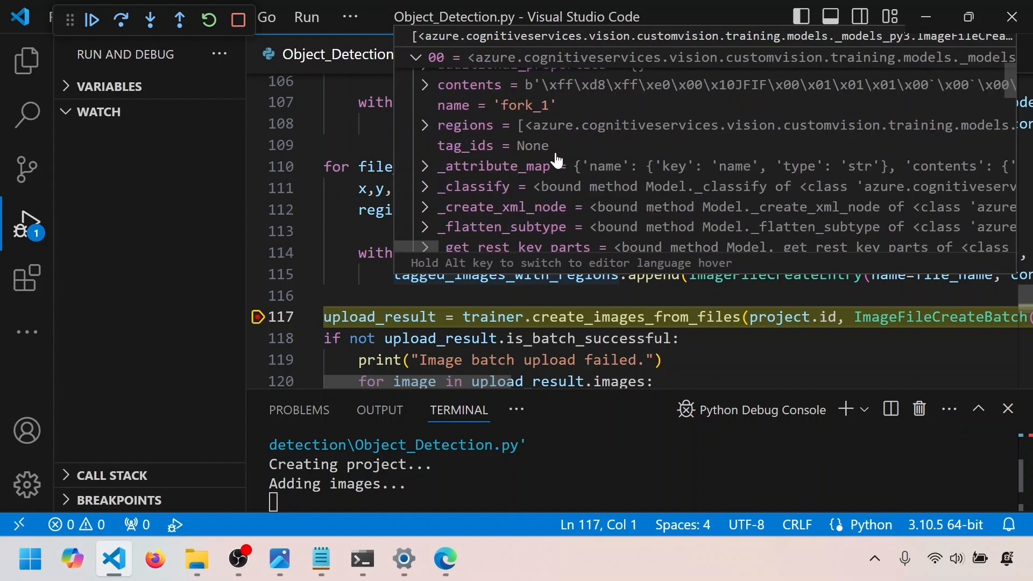
scroll(557, 160, "up", 1)
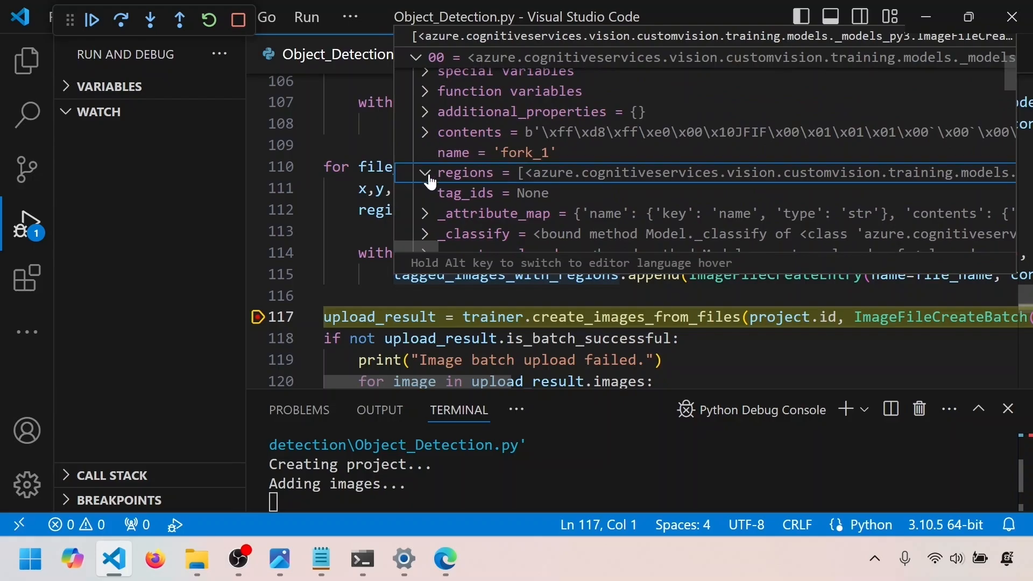
left_click(426, 173)
scroll(457, 189, "down", 1)
left_click(438, 188)
scroll(497, 193, "down", 1)
mouse_move(584, 198)
scroll(584, 198, "up", 2)
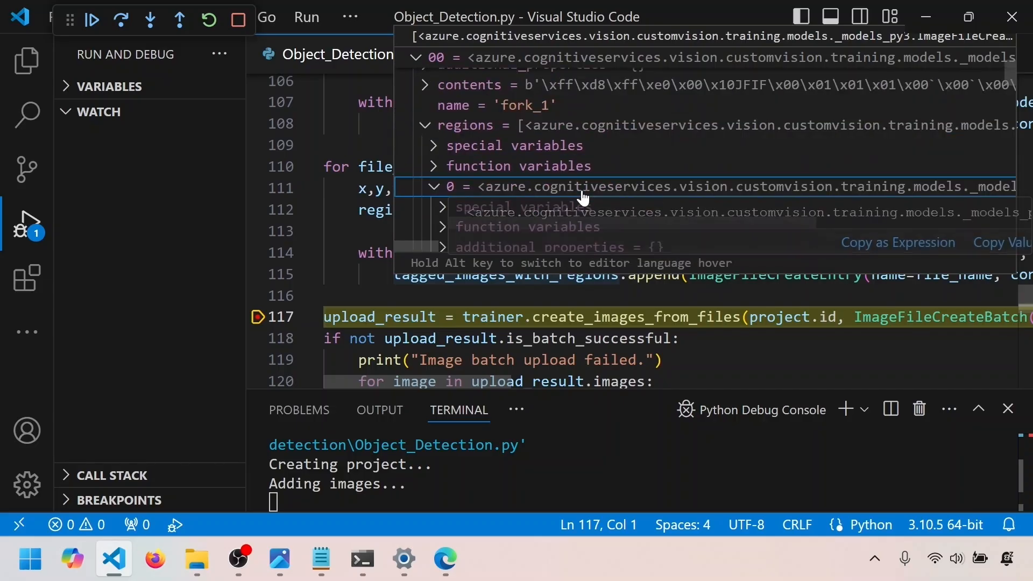
scroll(584, 198, "up", 1)
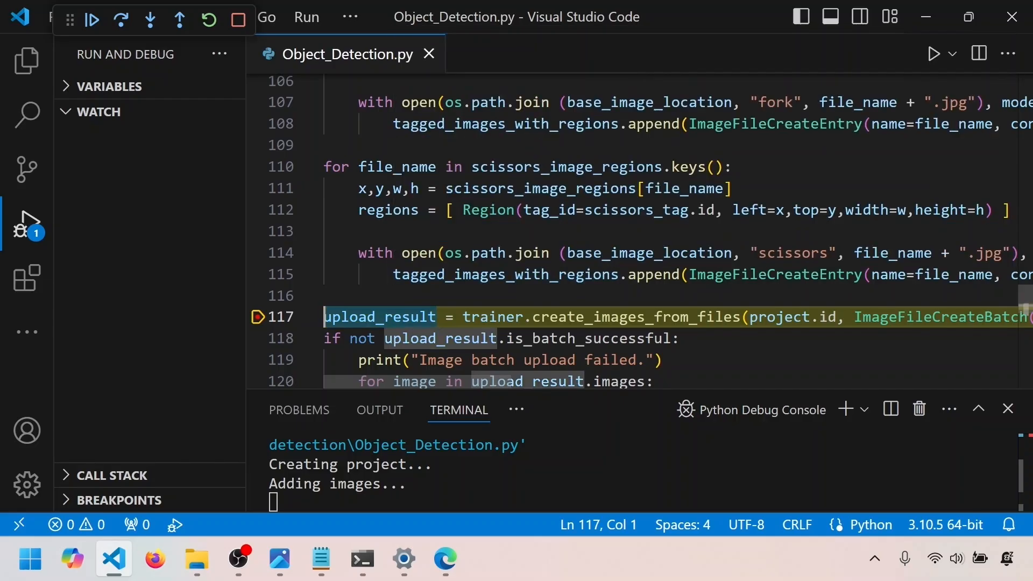
Review the full image upload call on line 117, step over it and inspect upload_result on line 118
scroll(640, 232, "down", 1)
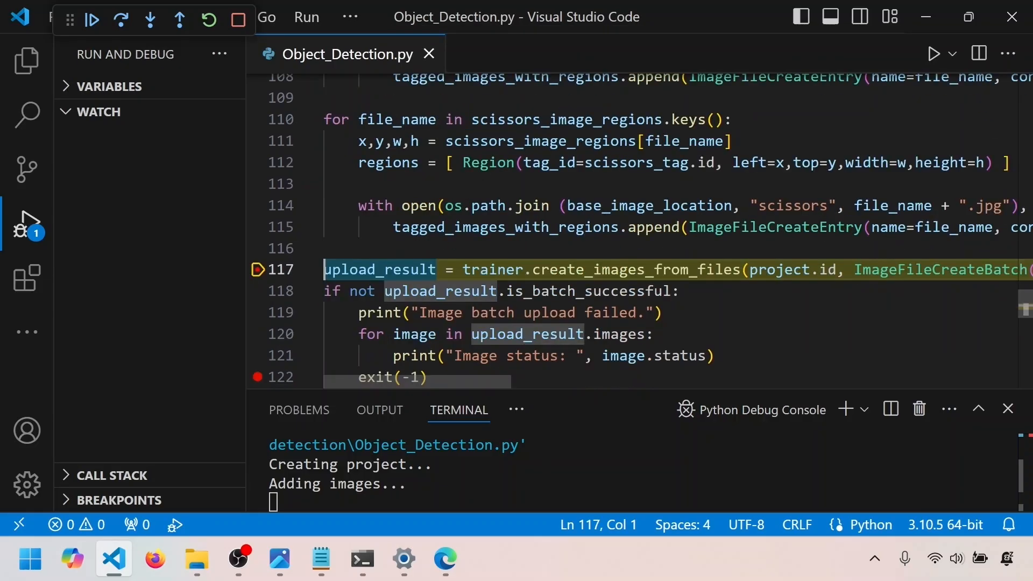
left_click_drag(451, 379, 570, 391)
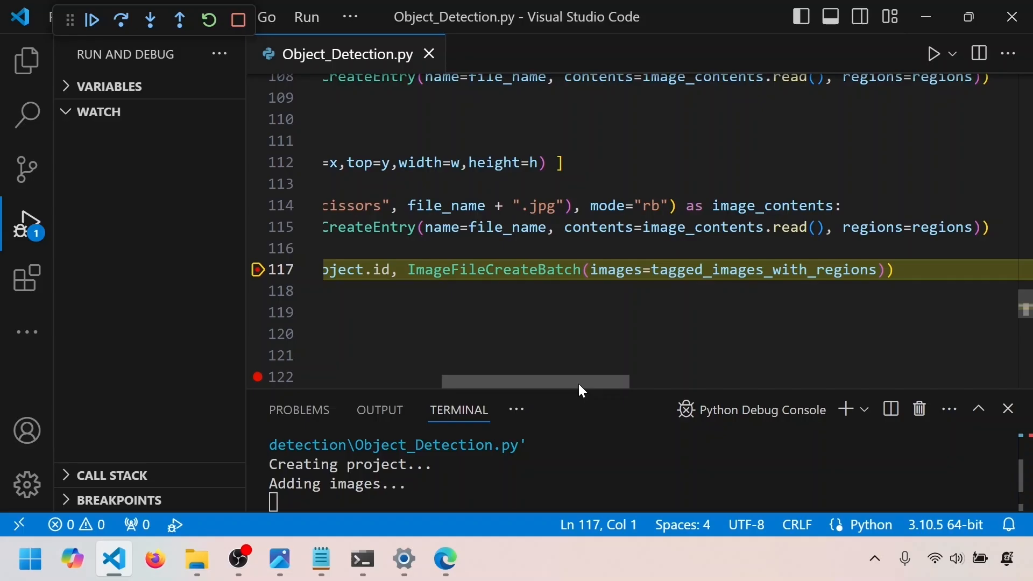
left_click_drag(579, 383, 382, 383)
left_click(122, 20)
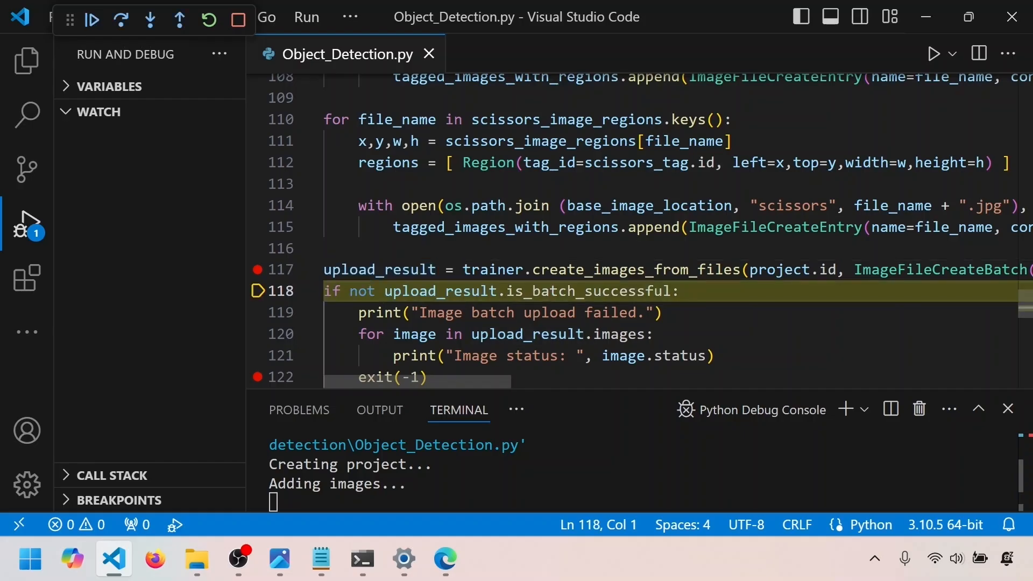
scroll(635, 231, "down", 1)
mouse_move(441, 243)
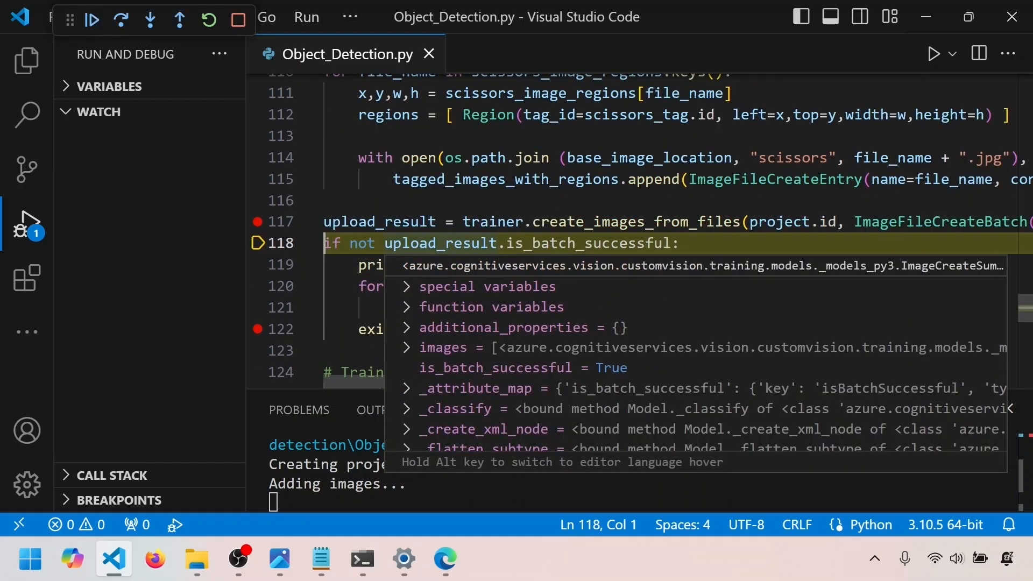
Switch to the Custom Vision portal in the browser, reload the projects page, open the object detection project and browse its tagged training images
key("alt+Tab")
left_click(82, 49)
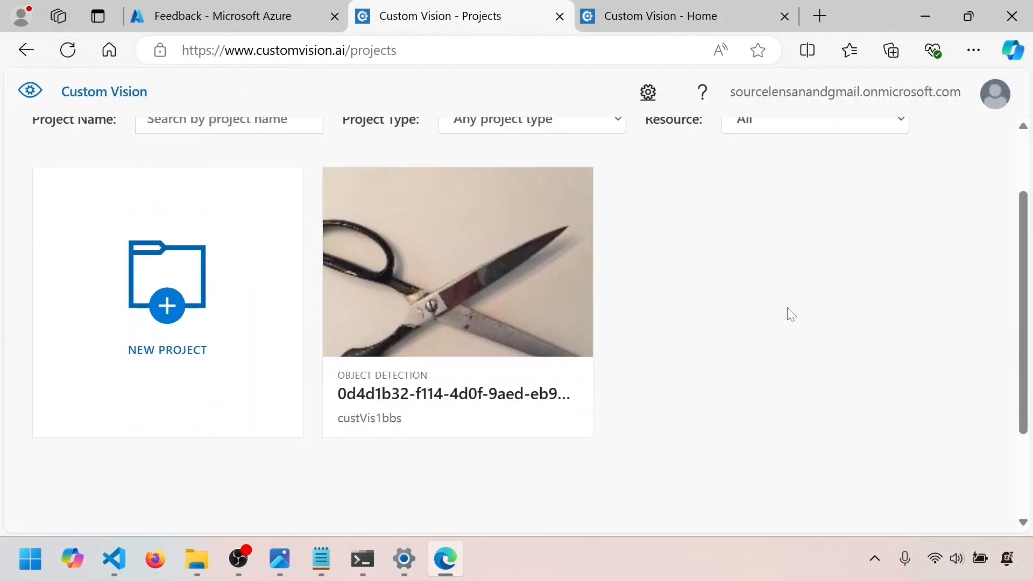
left_click(477, 275)
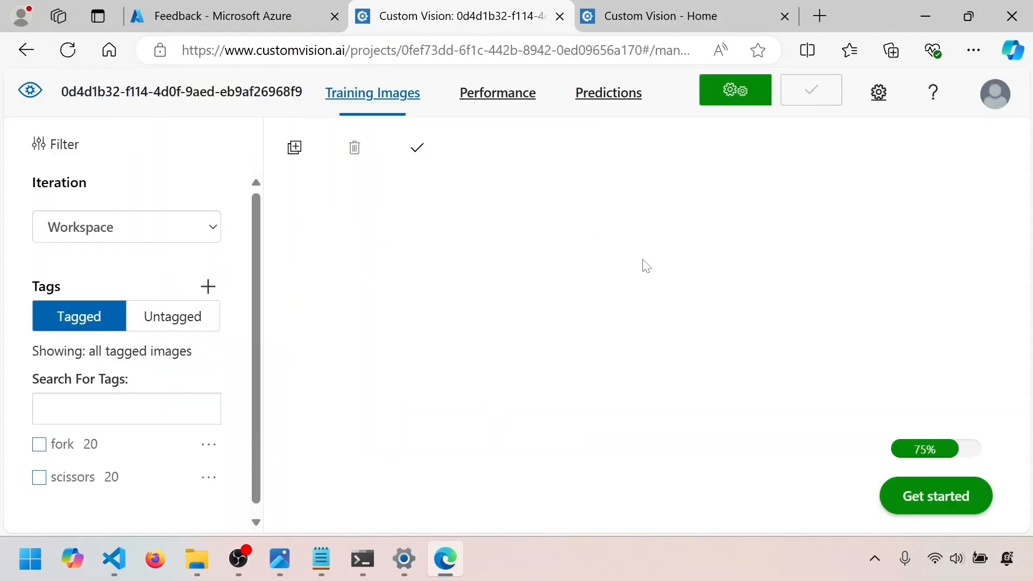
scroll(646, 265, "down", 15)
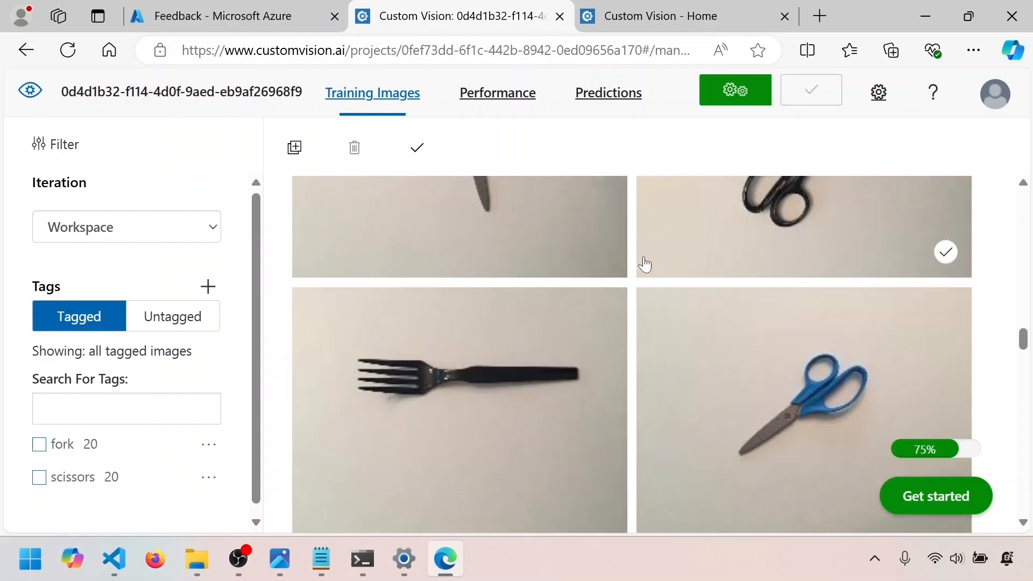
scroll(645, 264, "down", 10)
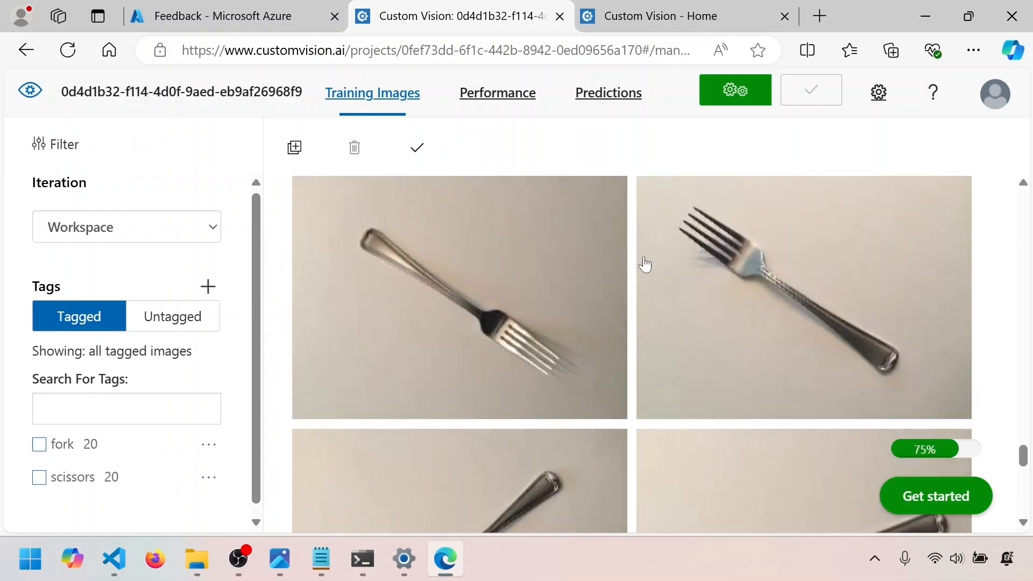
scroll(645, 265, "down", 10)
Examine the tagged regions in the image details of several fork images, and return to the training image gallery
left_click(646, 267)
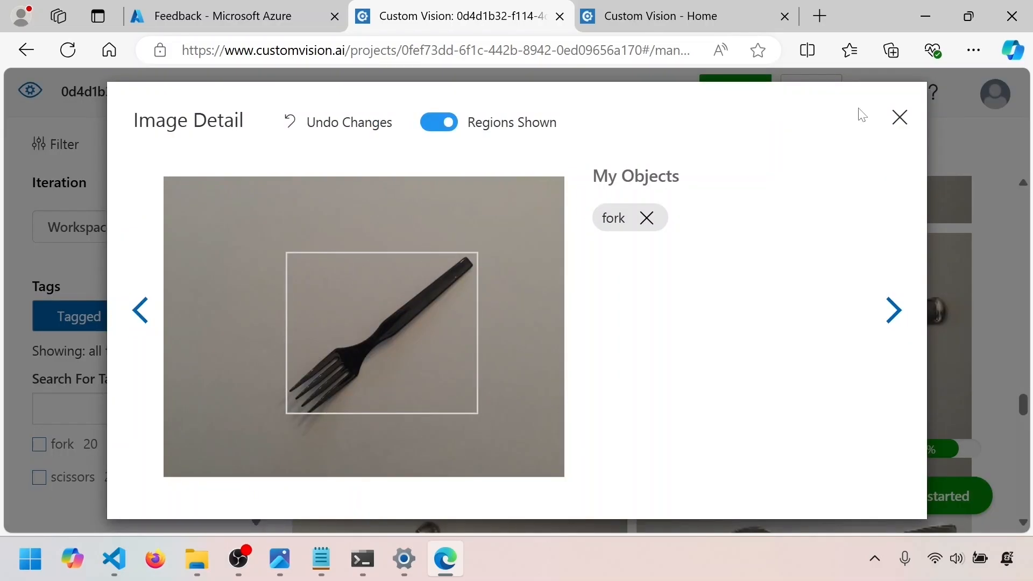
left_click(900, 117)
left_click(519, 314)
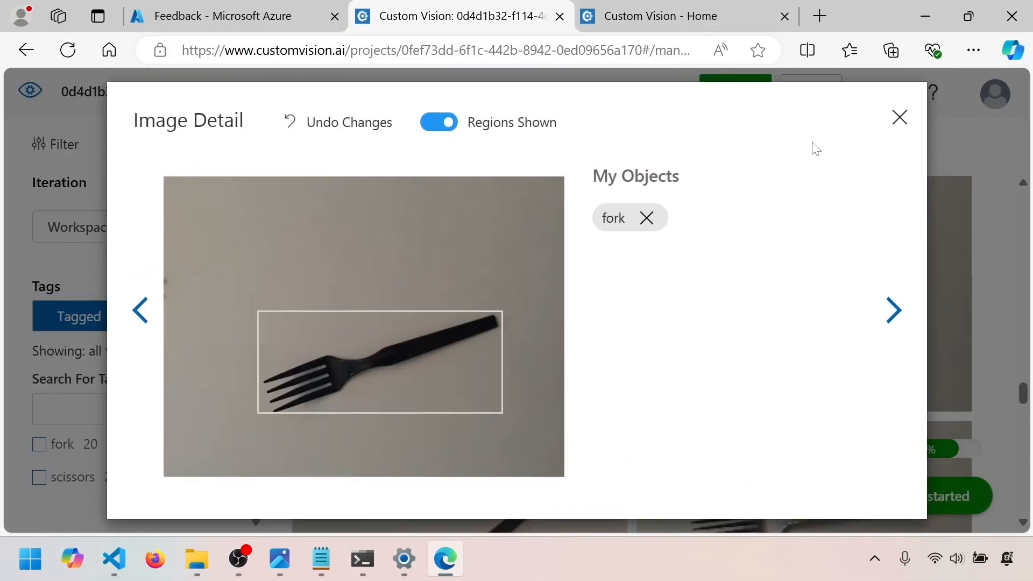
left_click(894, 312)
left_click(894, 312)
left_click(894, 312)
left_click(894, 312)
left_click(894, 312)
left_click(898, 119)
scroll(618, 237, "down", 3)
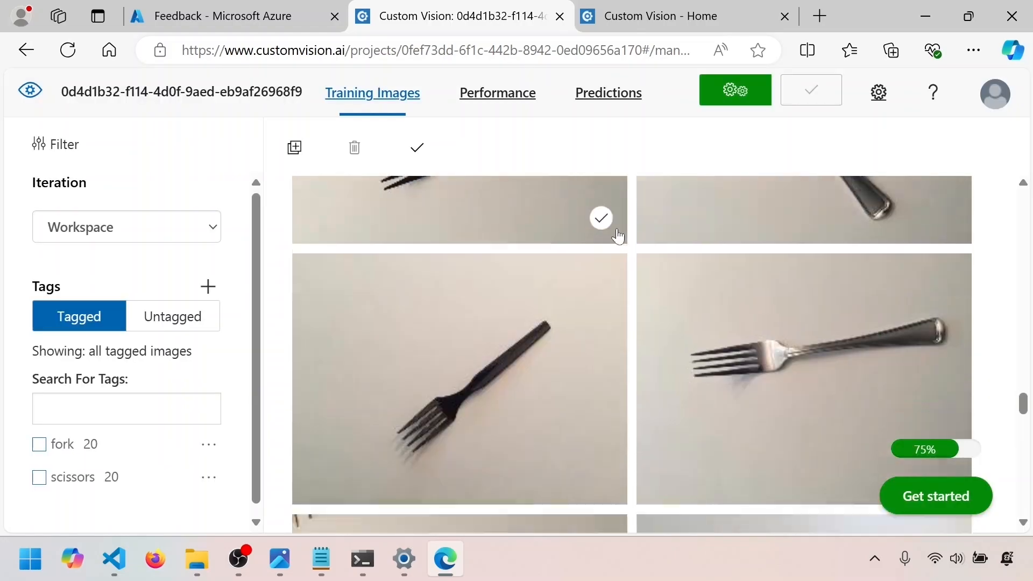
scroll(618, 236, "up", 4)
Check the project's Performance and Predictions pages before training, and return to the training images
left_click(515, 103)
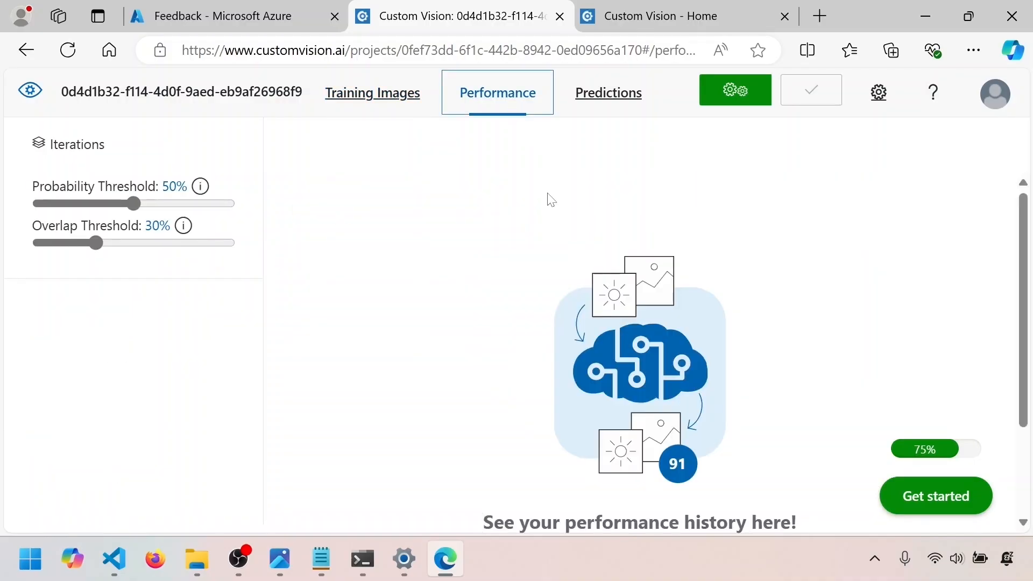
scroll(549, 196, "down", 2)
scroll(548, 198, "up", 2)
scroll(619, 215, "down", 2)
scroll(621, 217, "up", 2)
scroll(622, 218, "down", 2)
scroll(620, 210, "up", 2)
left_click(380, 97)
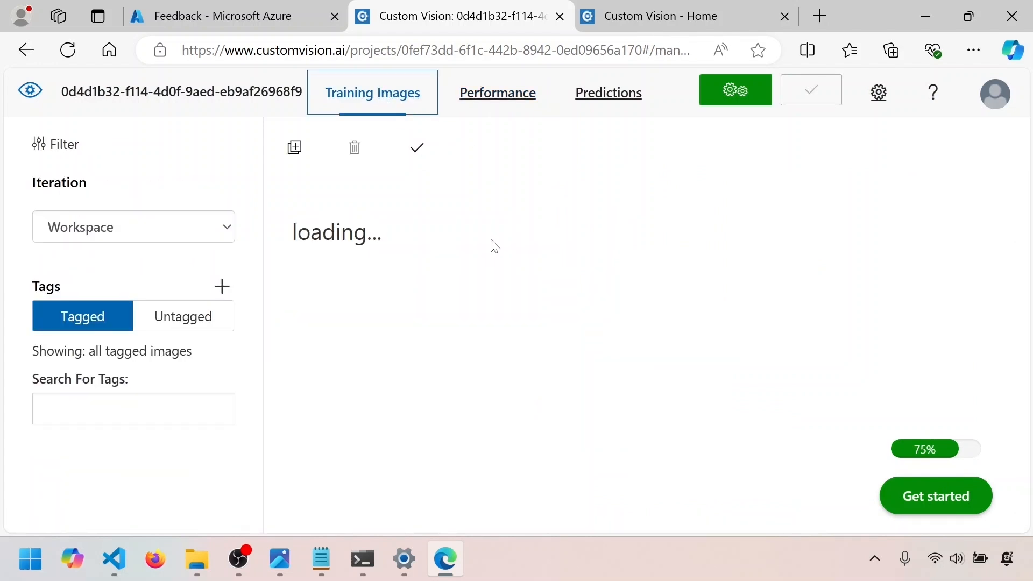
left_click(608, 92)
scroll(706, 218, "down", 5)
scroll(710, 220, "up", 5)
scroll(710, 220, "down", 7)
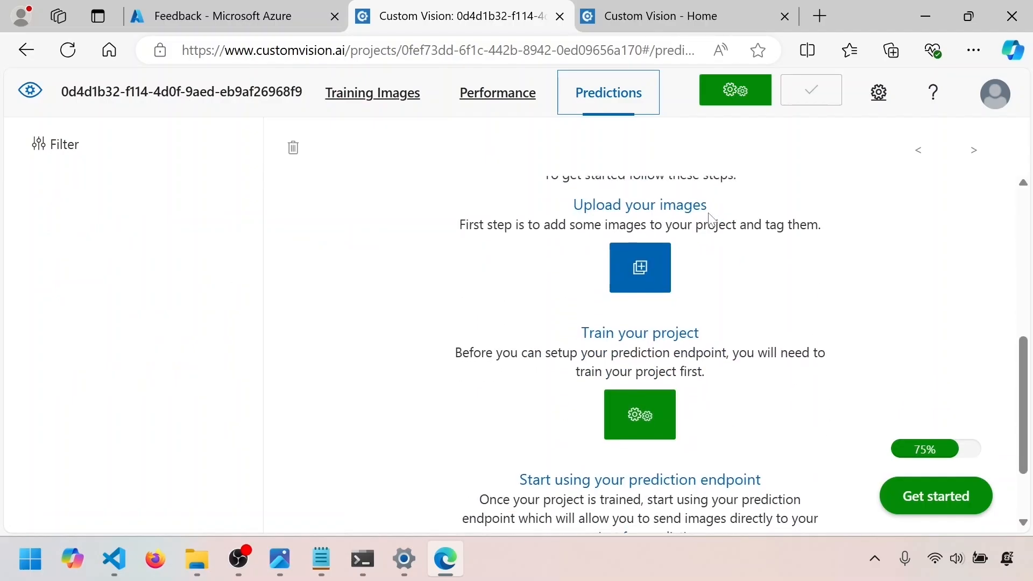
scroll(711, 219, "up", 5)
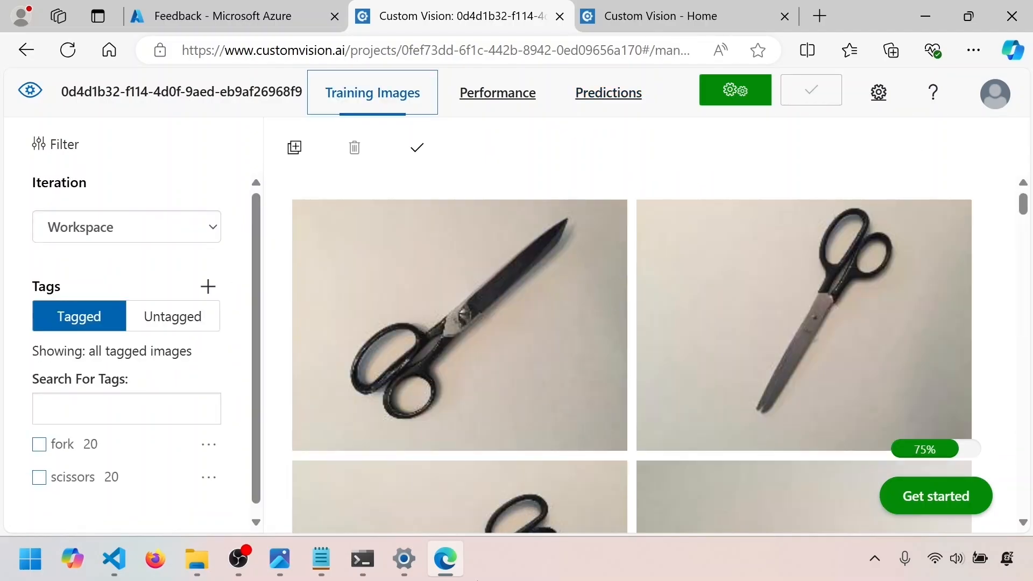
Return to Visual Studio Code, step over the upload check on line 118, set a breakpoint on line 133 and continue execution to train the project
mouse_move(124, 569)
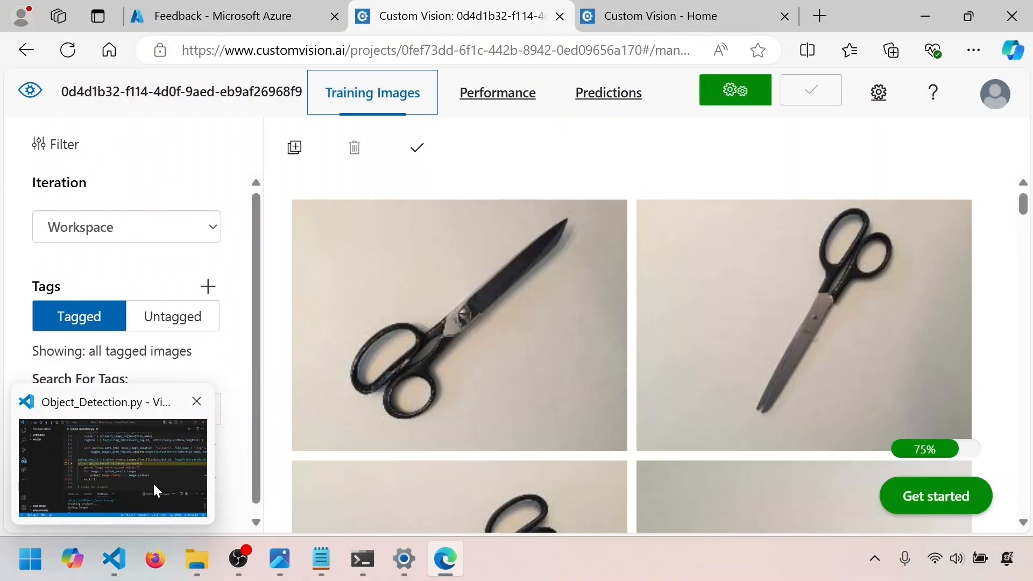
left_click(156, 491)
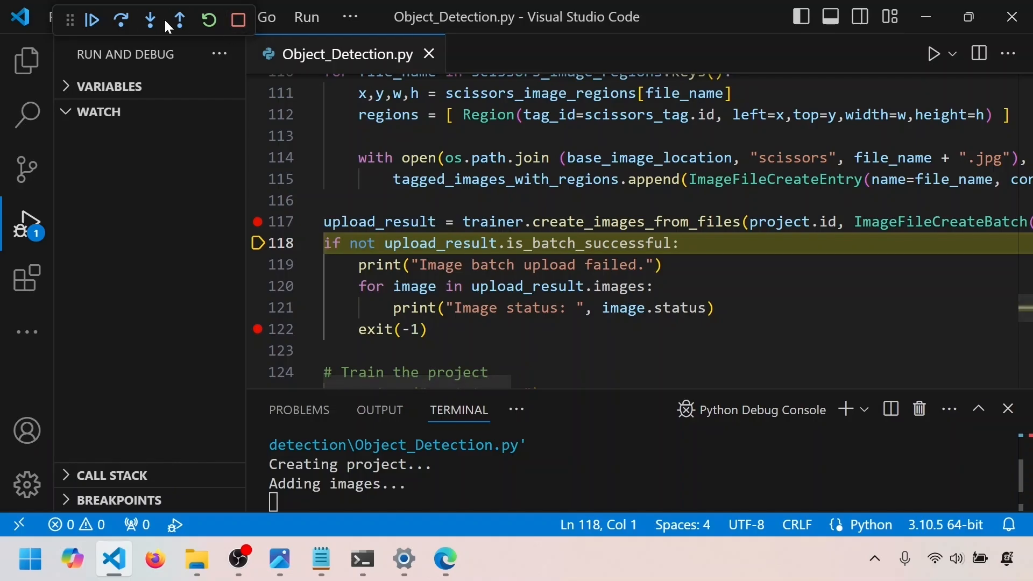
left_click(122, 22)
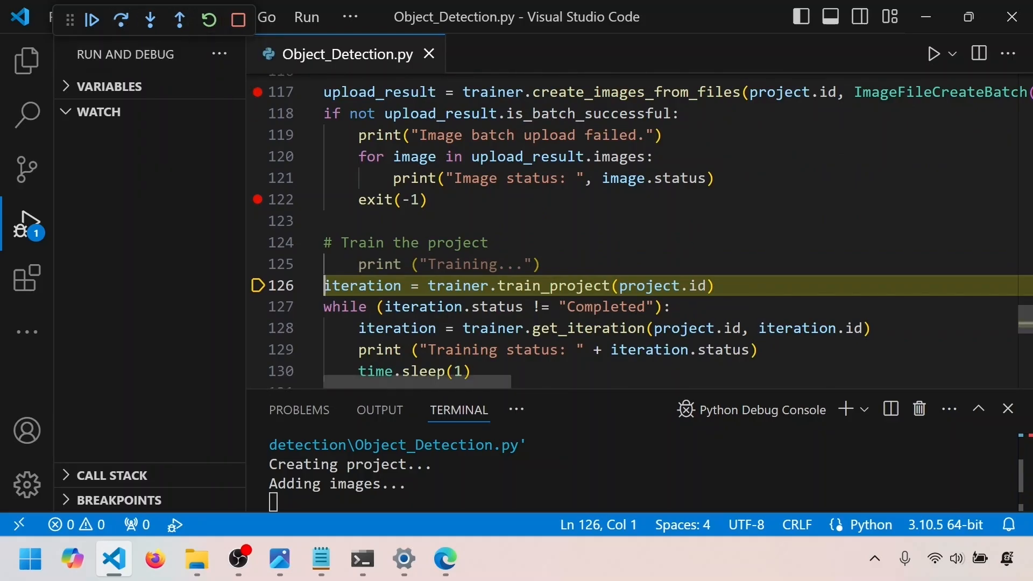
scroll(301, 323, "down", 2)
left_click(258, 342)
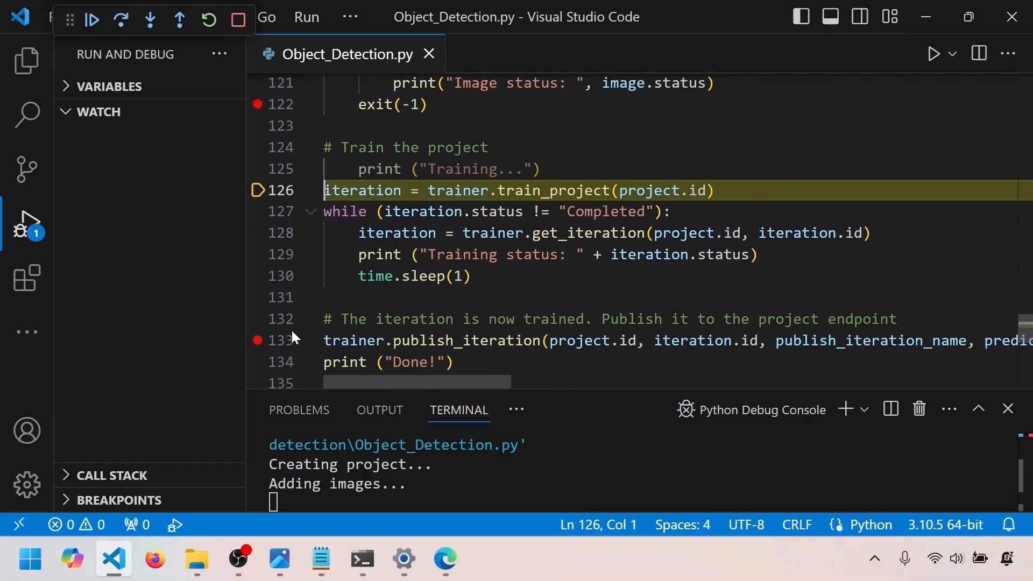
left_click(92, 21)
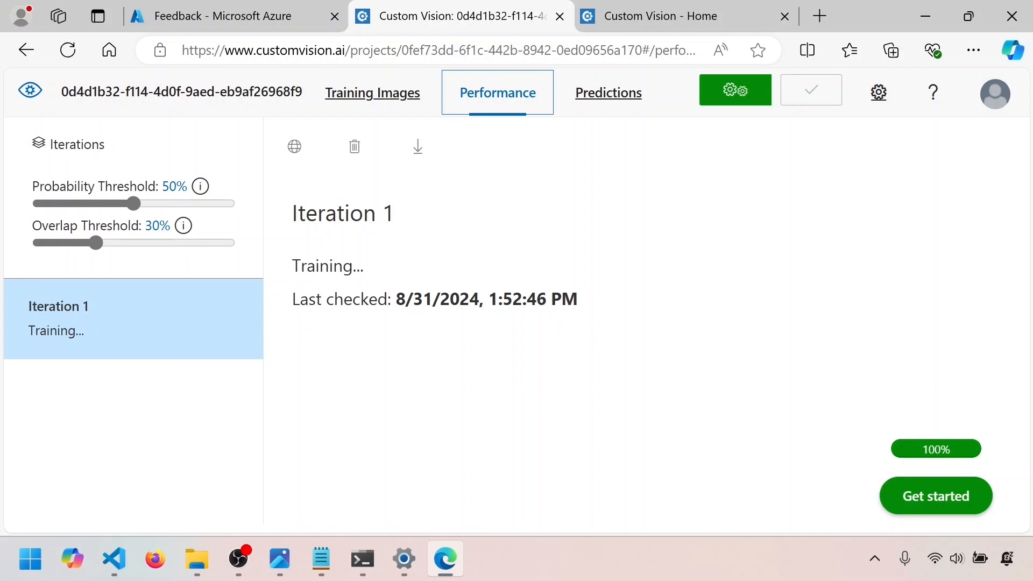
Check the training status of Iteration 1 on the Performance page of the Custom Vision portal
left_click_drag(292, 267, 399, 273)
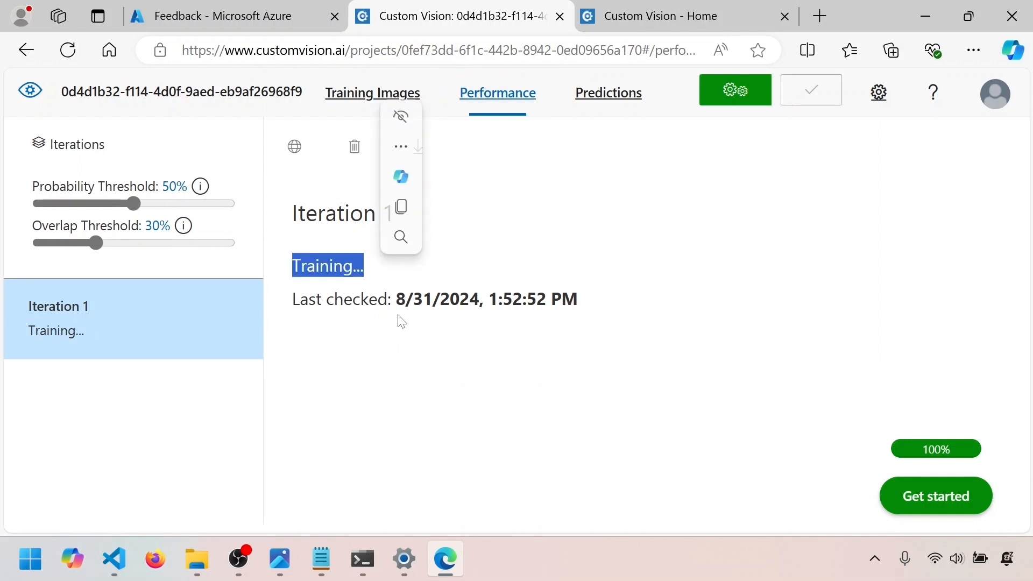
left_click(425, 341)
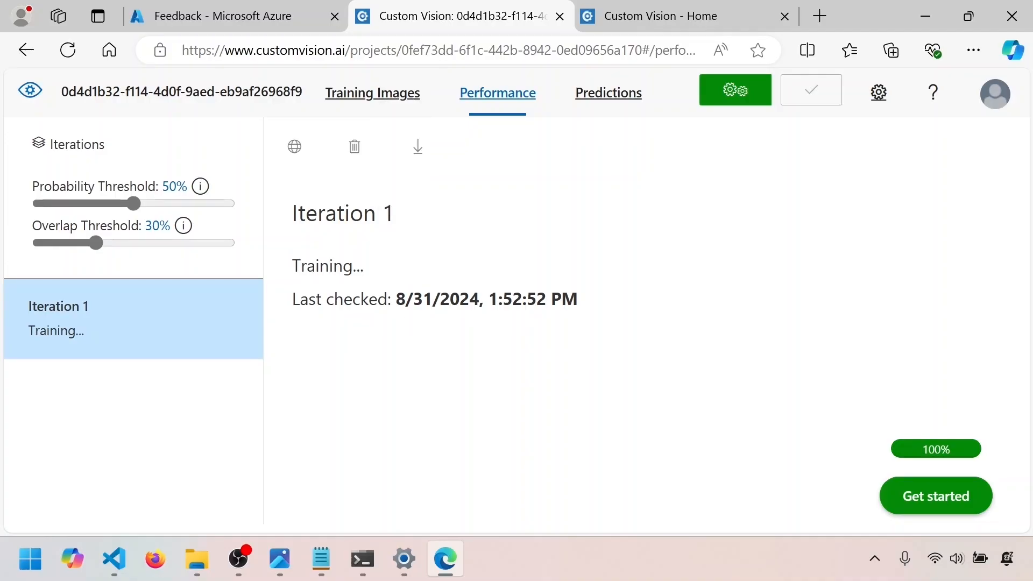
left_click_drag(292, 267, 380, 273)
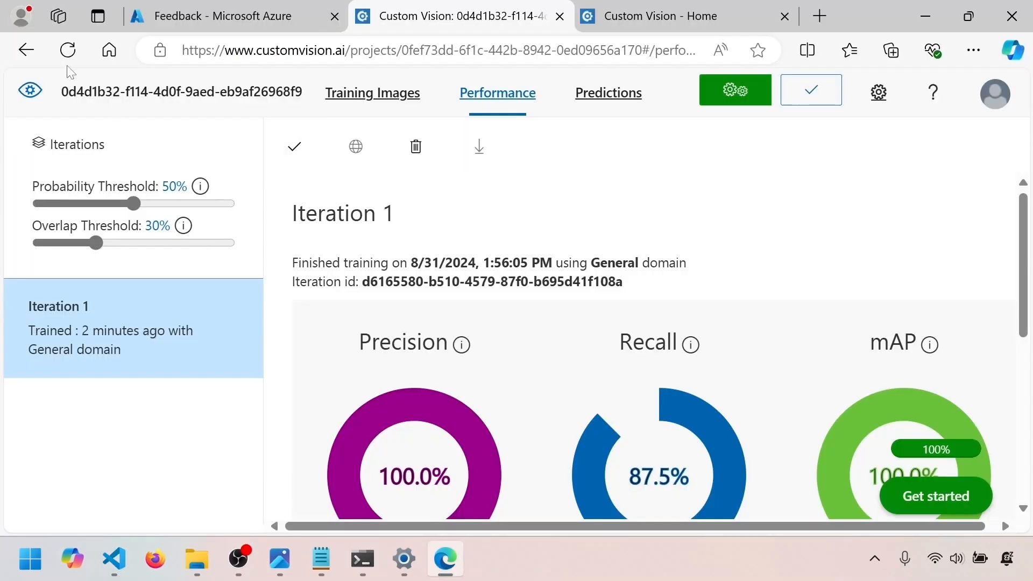
Reload the Performance page and examine Iteration 1's precision, recall and mAP charts, reading the recall and mAP explanations
left_click(68, 51)
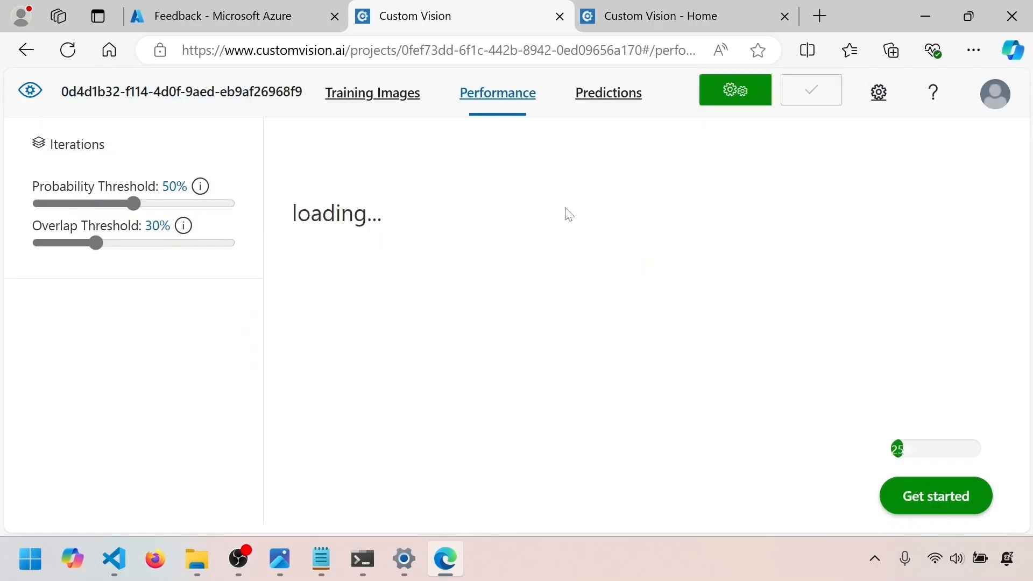
scroll(568, 214, "down", 2)
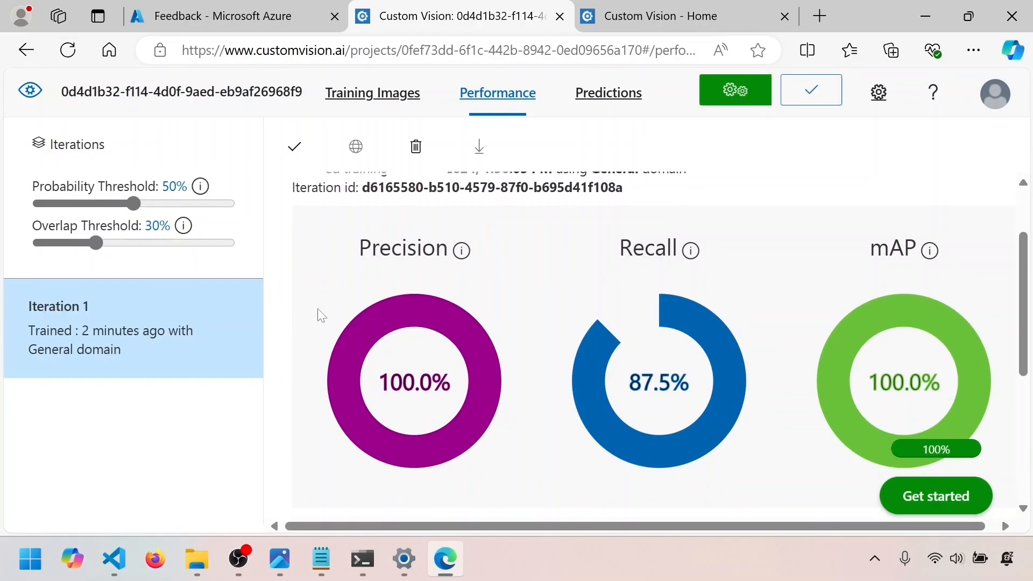
mouse_move(693, 254)
mouse_move(926, 258)
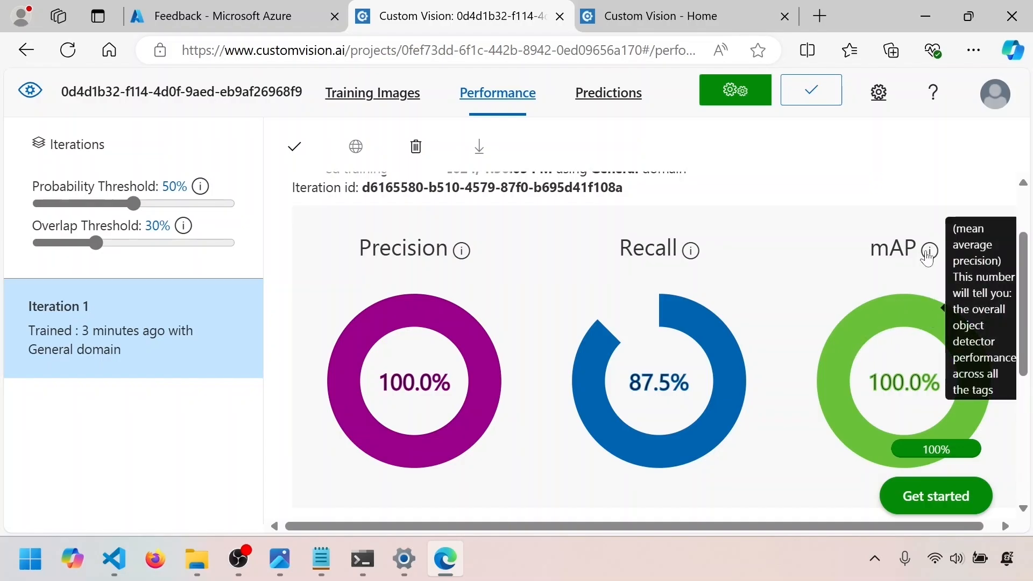
Read the precision explanation, switch to Visual Studio Code and step over the publishing code on line 133 up to line 139
mouse_move(463, 262)
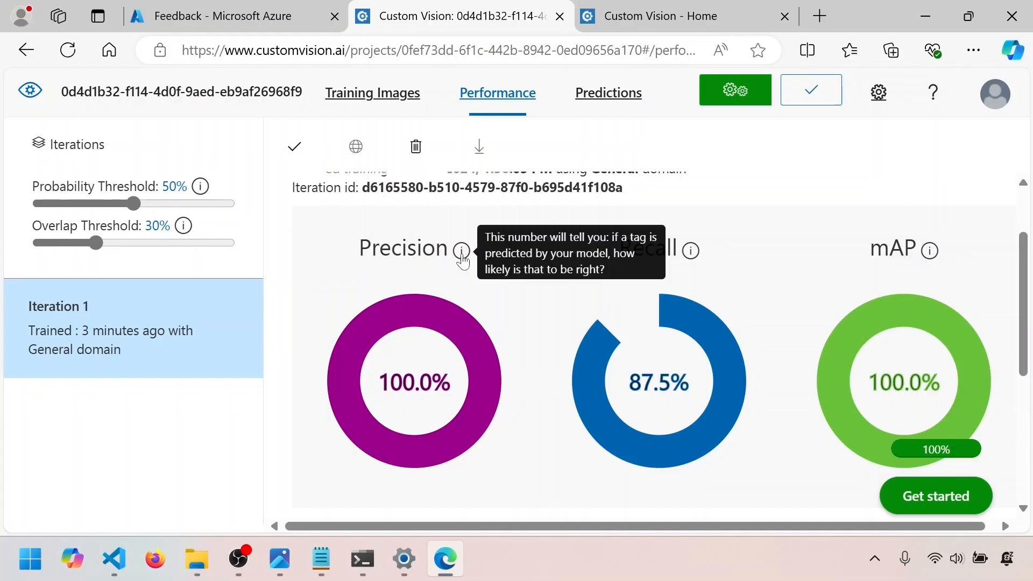
key("alt+Tab")
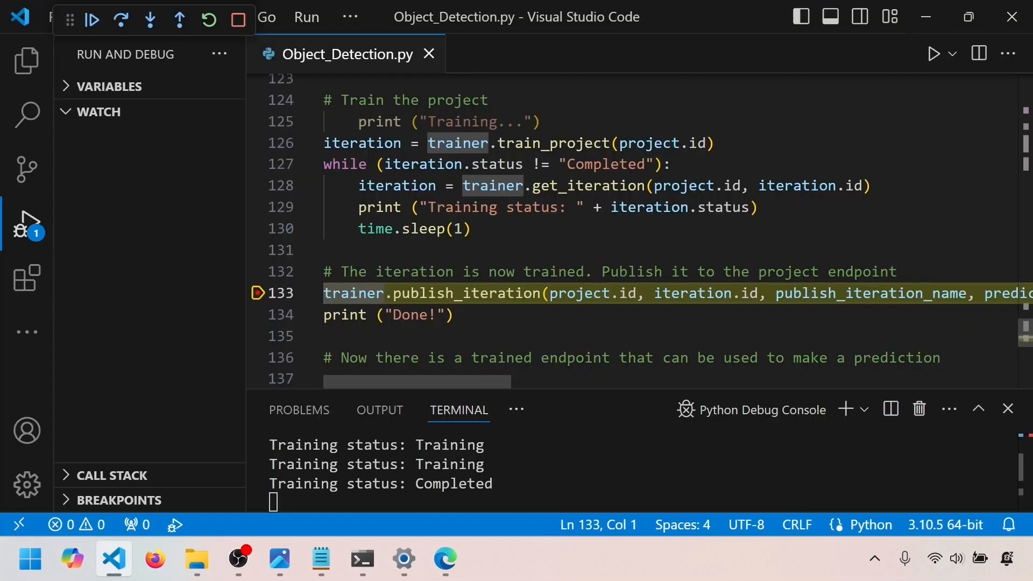
left_click(123, 23)
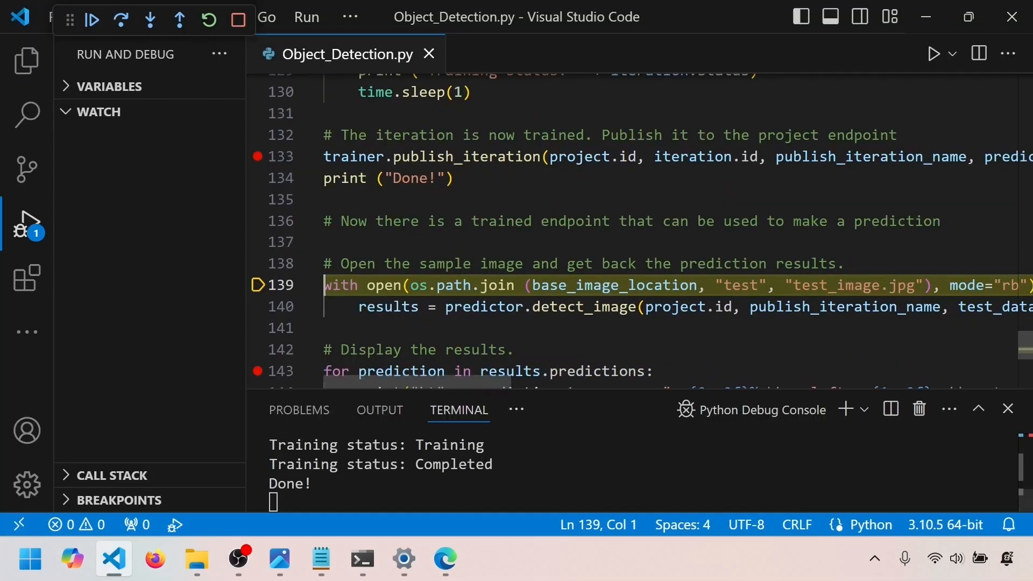
Check the Predictions page of the Custom Vision portal for Iteration 1, and return to Visual Studio Code
key("alt+Tab")
left_click(616, 108)
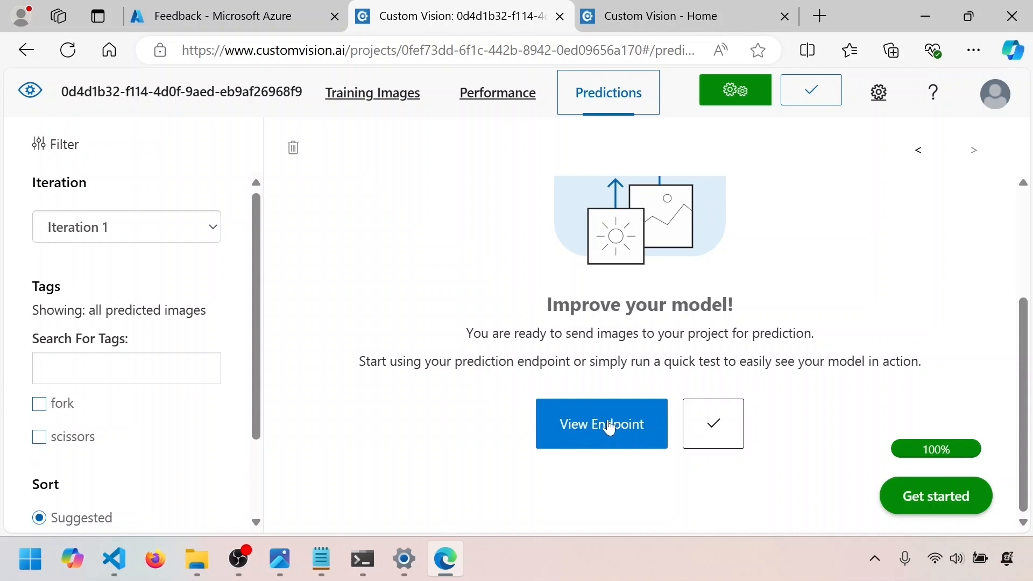
key("alt+Tab")
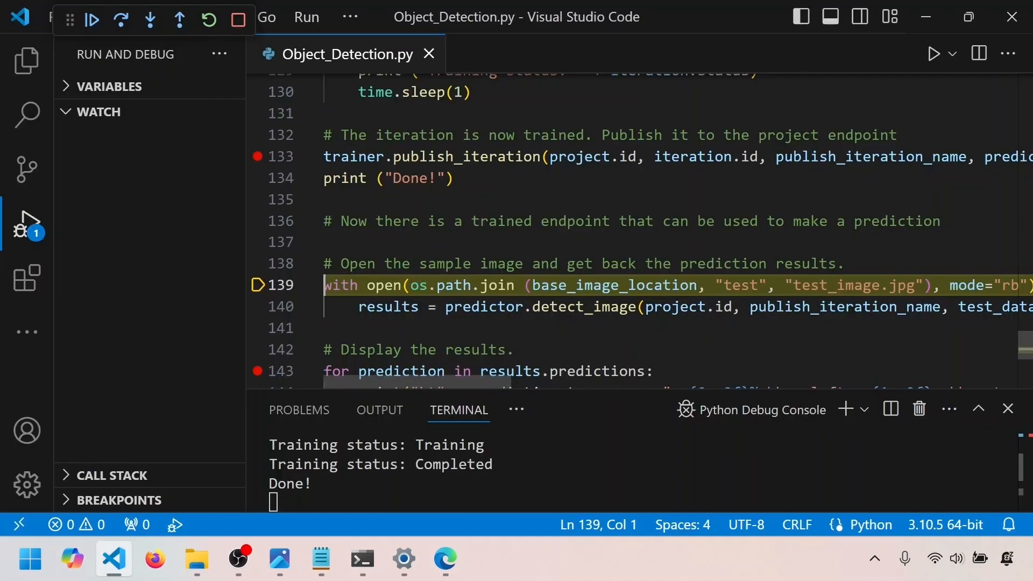
Continue execution to the breakpoint on line 143 to run detection on test_image.jpg, and add the results variable to the watch list
scroll(640, 225, "down", 1)
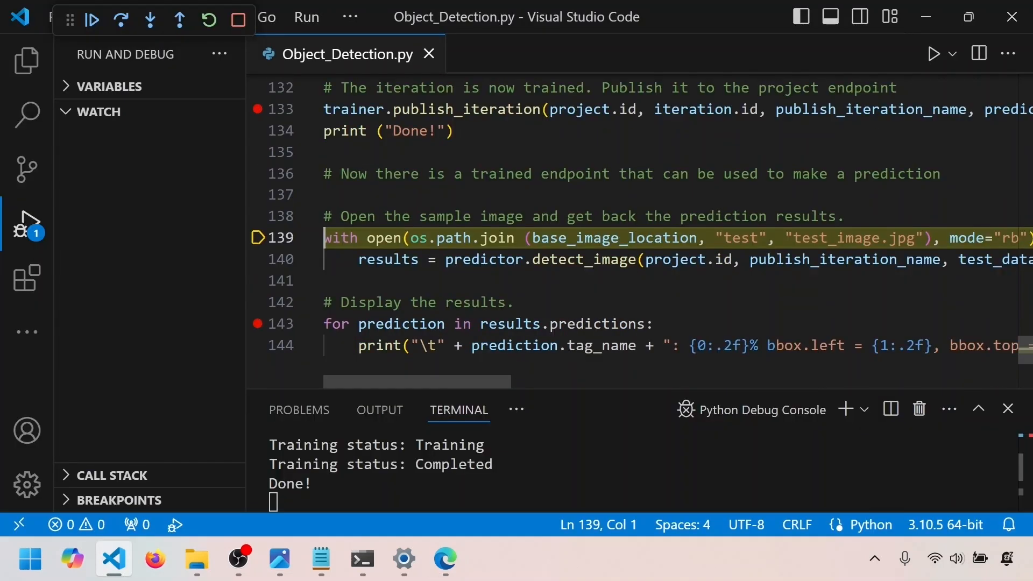
key("F5")
mouse_move(387, 259)
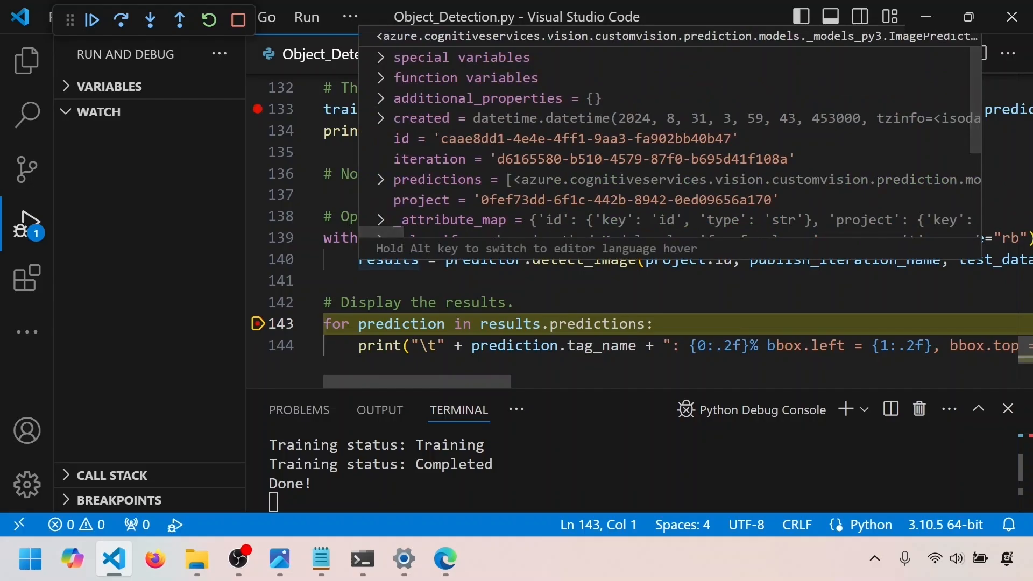
right_click(391, 259)
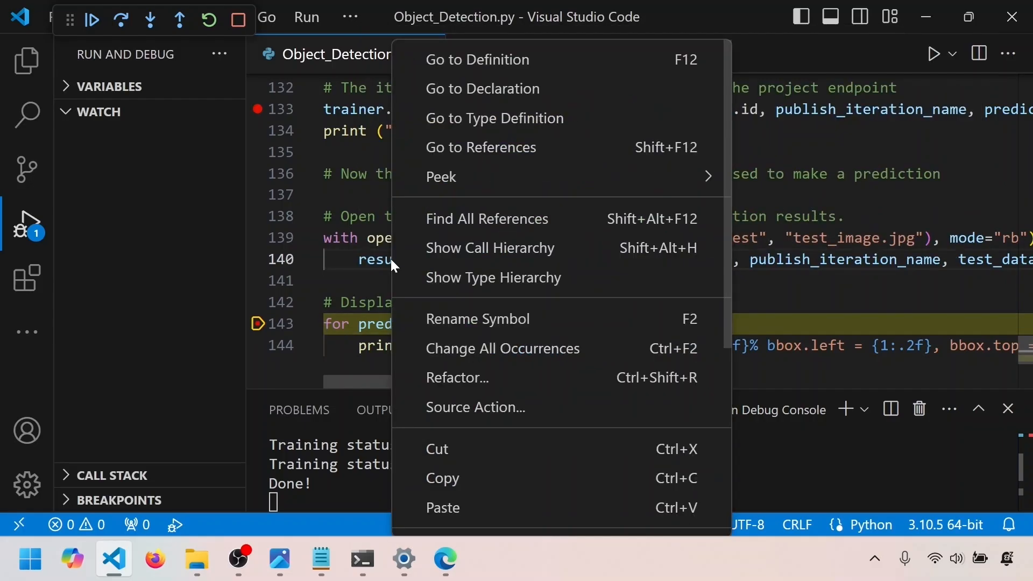
left_click(447, 511)
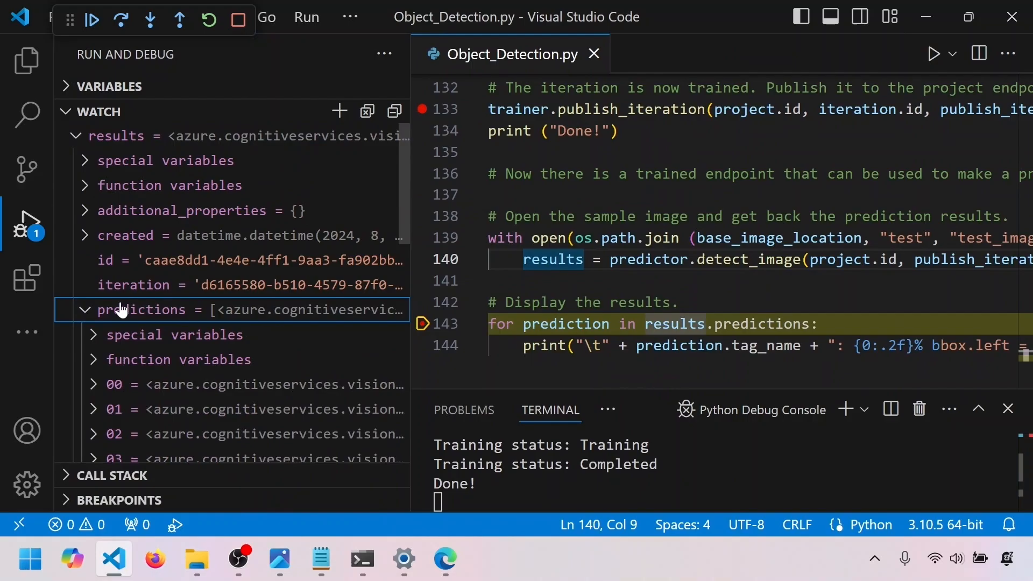
Expand the predictions list of the watched results and examine the probability and tag name of prediction 00
scroll(212, 251, "down", 3)
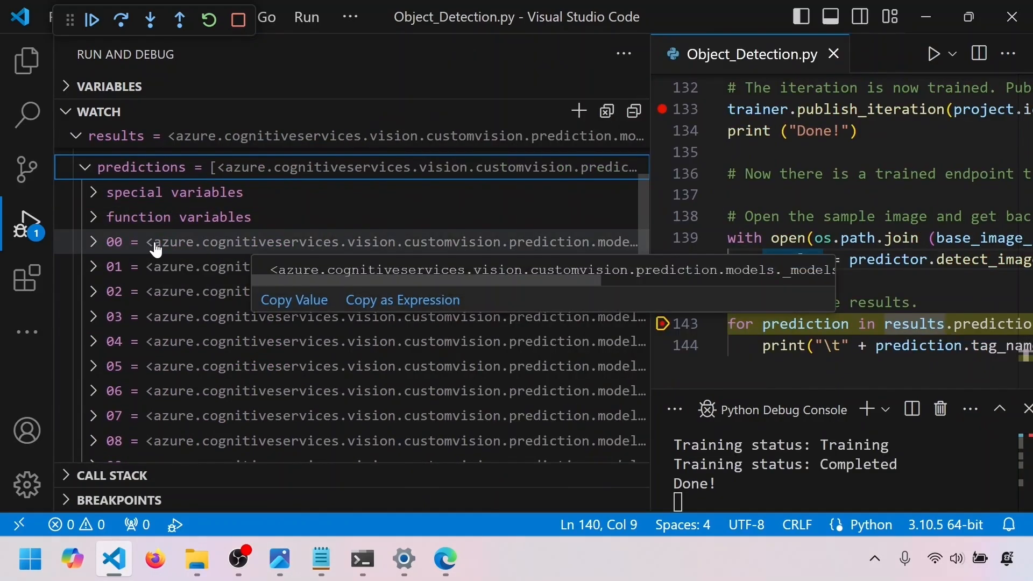
scroll(191, 272, "down", 5)
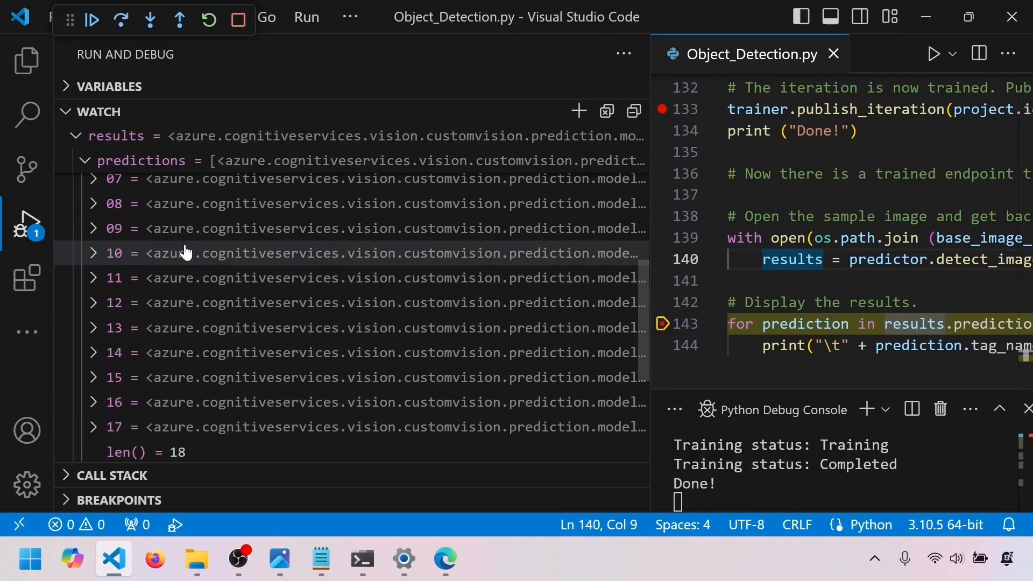
scroll(187, 249, "up", 5)
left_click(161, 291)
scroll(287, 306, "down", 1)
scroll(287, 310, "down", 1)
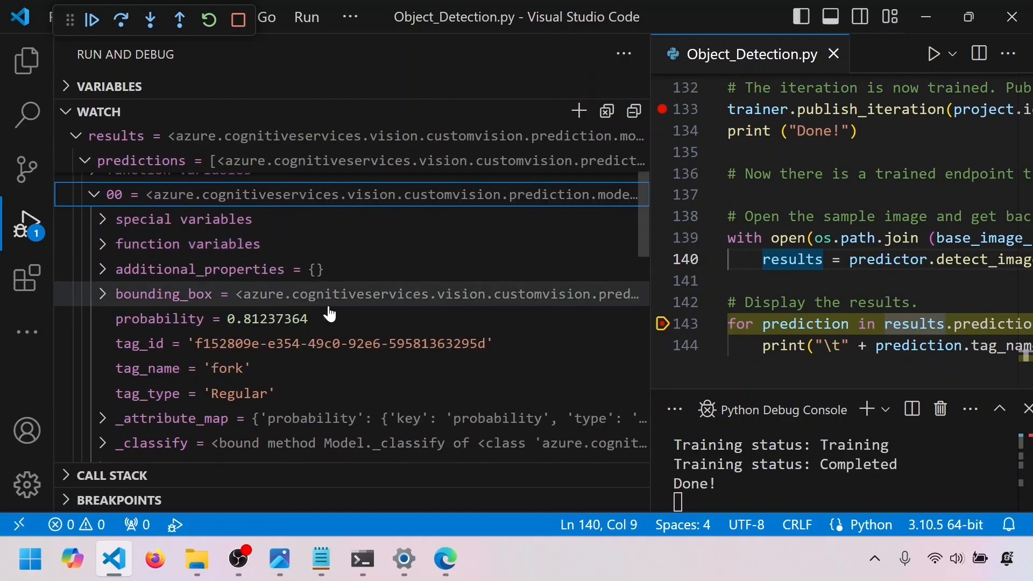
mouse_move(268, 326)
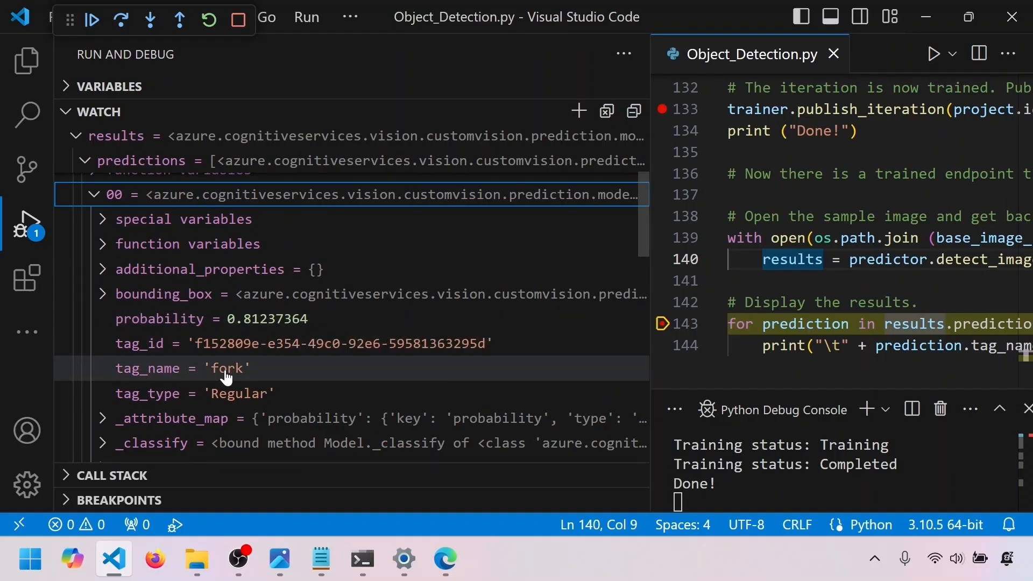
mouse_move(232, 379)
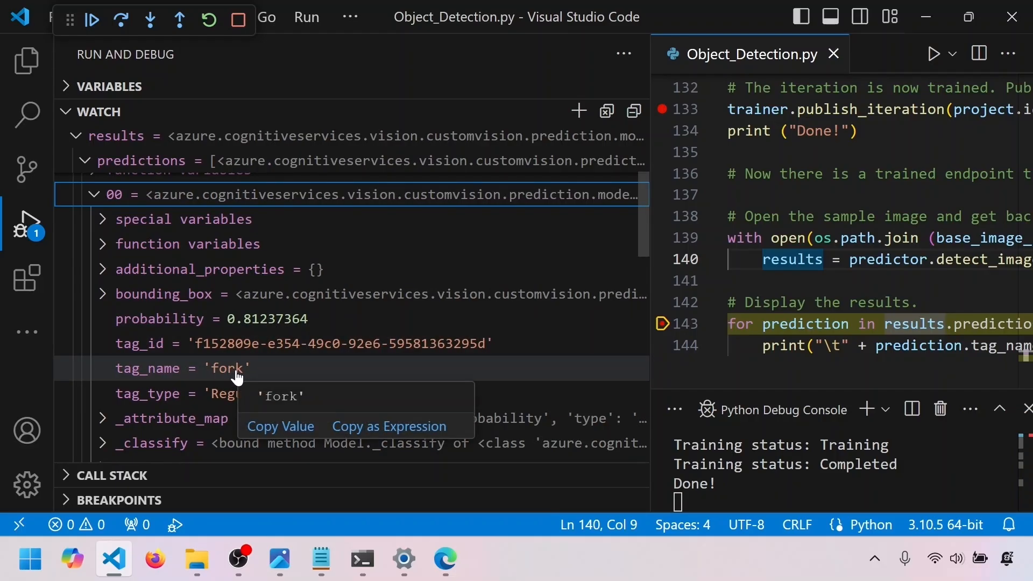
mouse_move(301, 323)
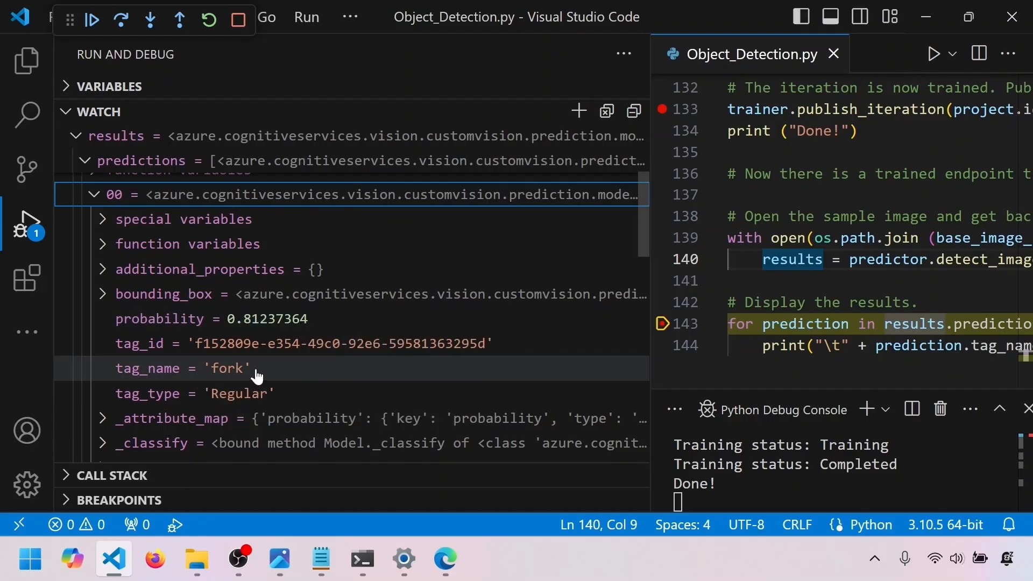
Collapse prediction 00 and examine prediction 01's probability, tag name and bounding_box coordinates
left_click(96, 195)
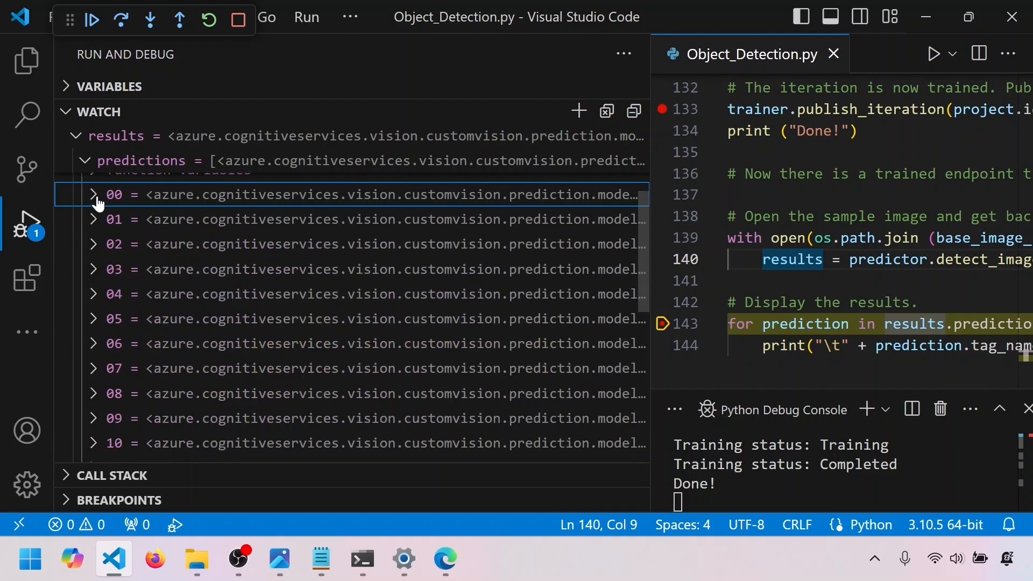
left_click(101, 221)
mouse_move(283, 354)
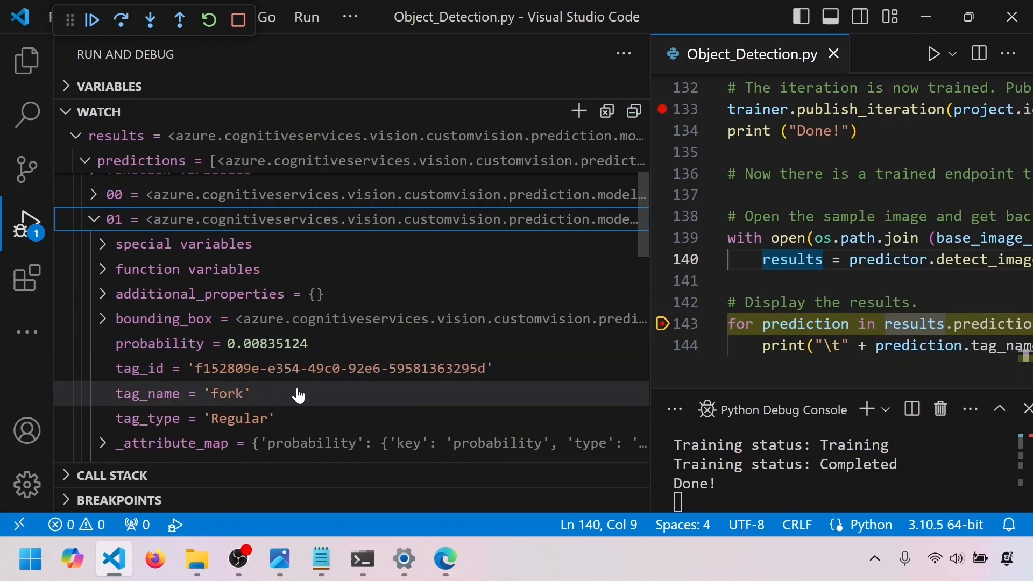
scroll(289, 391, "down", 1)
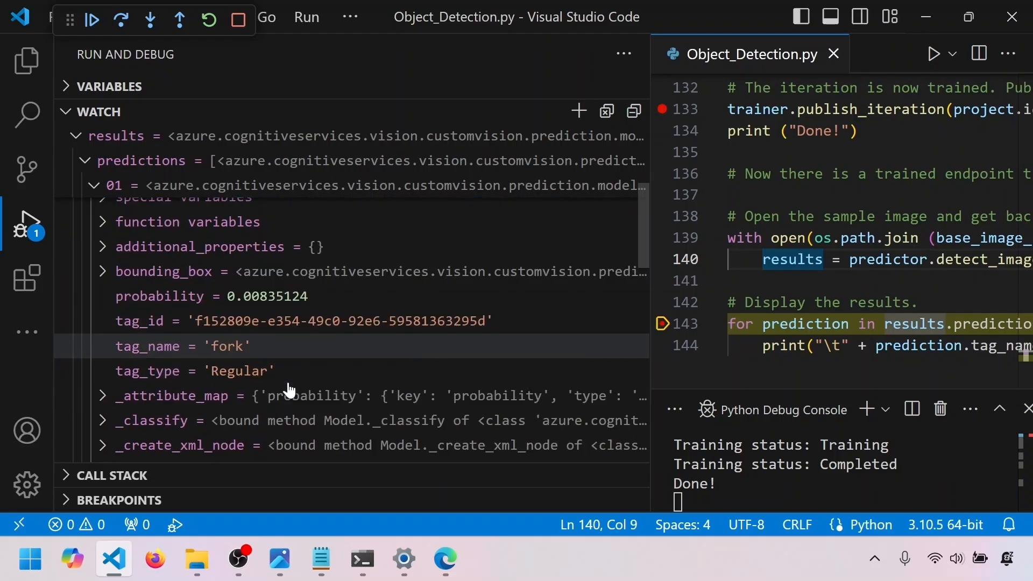
left_click(103, 272)
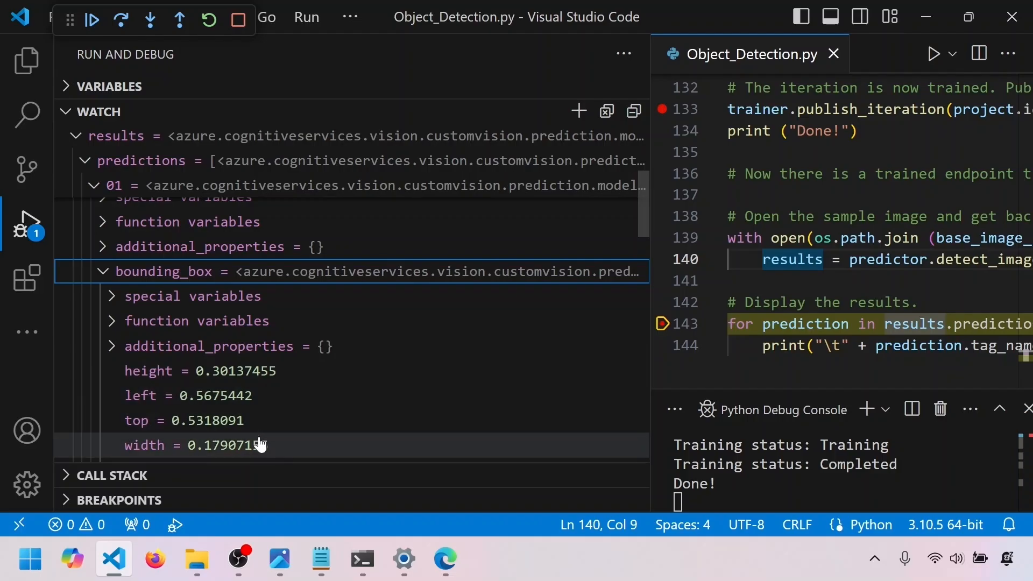
left_click(102, 272)
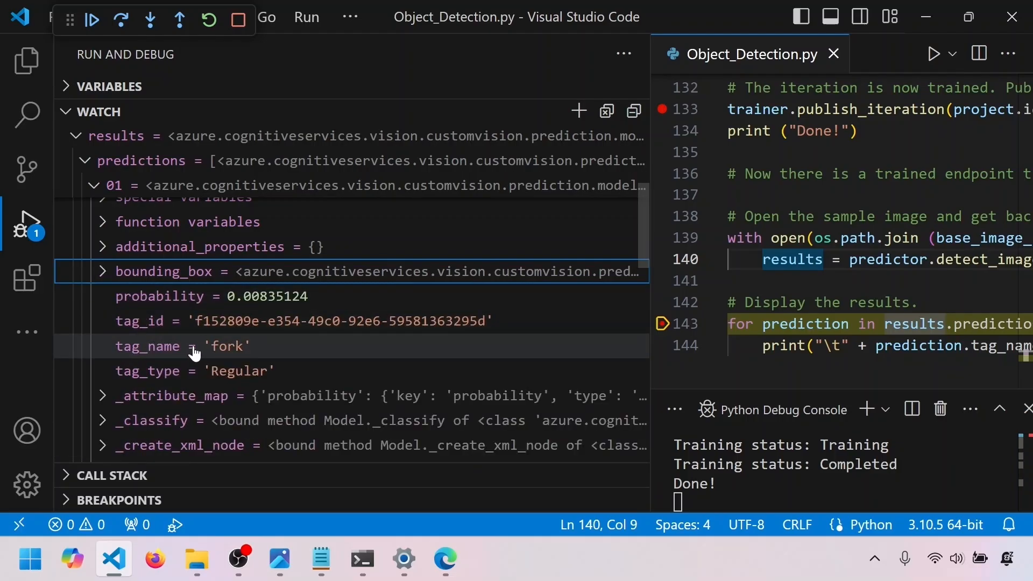
mouse_move(277, 307)
mouse_move(221, 352)
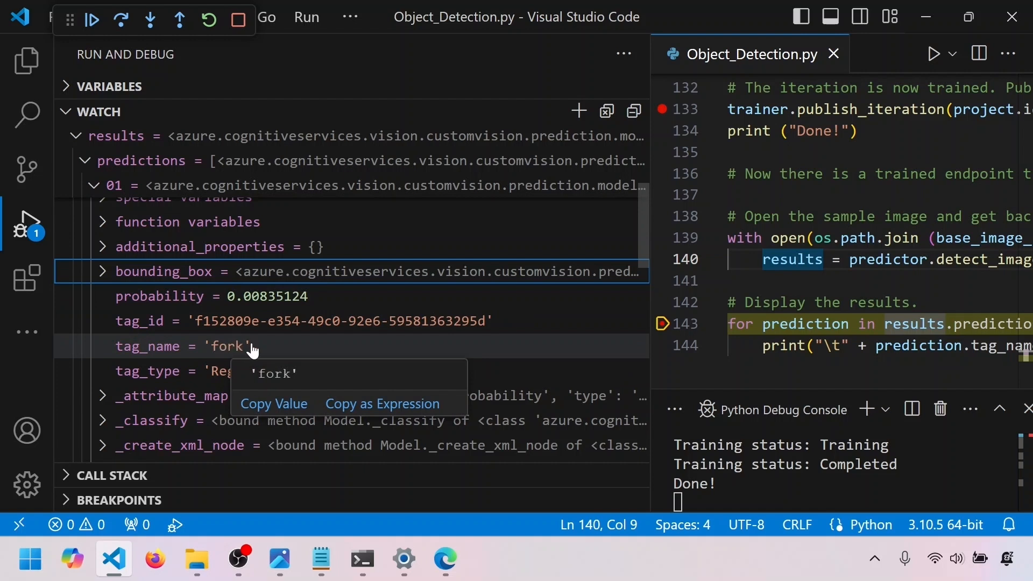
Examine the probability and tag name of predictions 12, 14 and 17 in the watched results
scroll(251, 350, "down", 1)
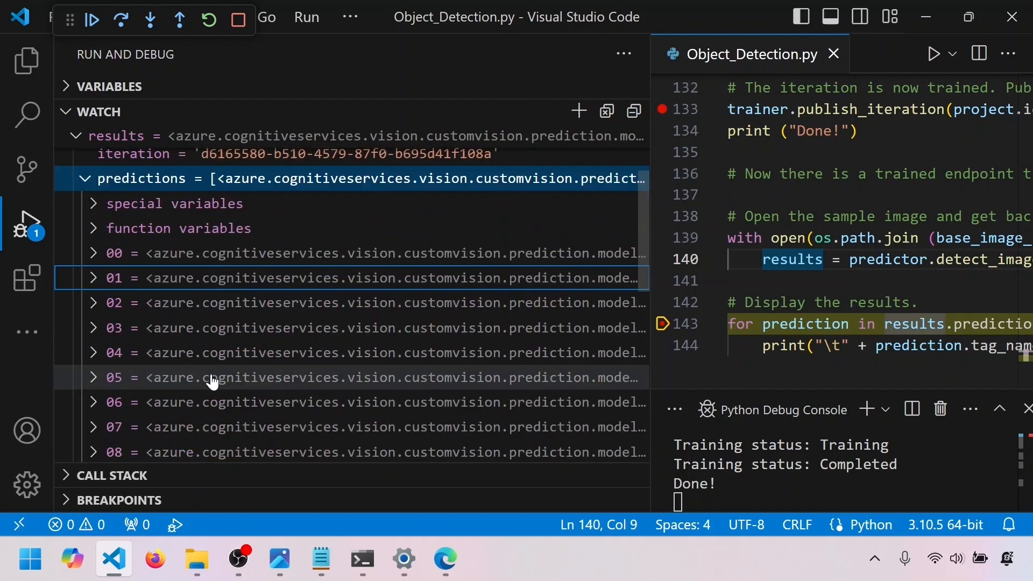
scroll(220, 382, "down", 4)
left_click(96, 362)
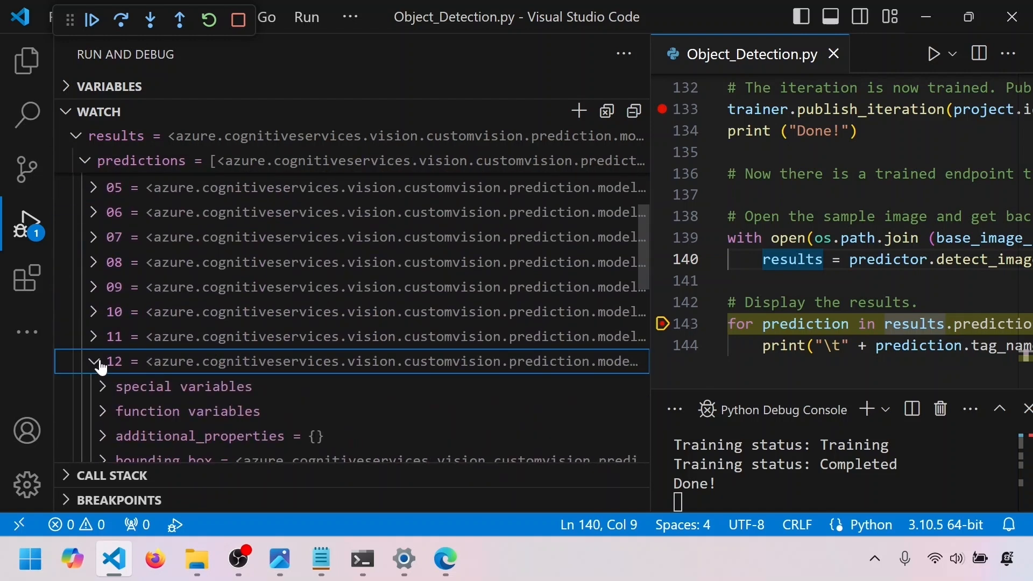
scroll(227, 398, "down", 3)
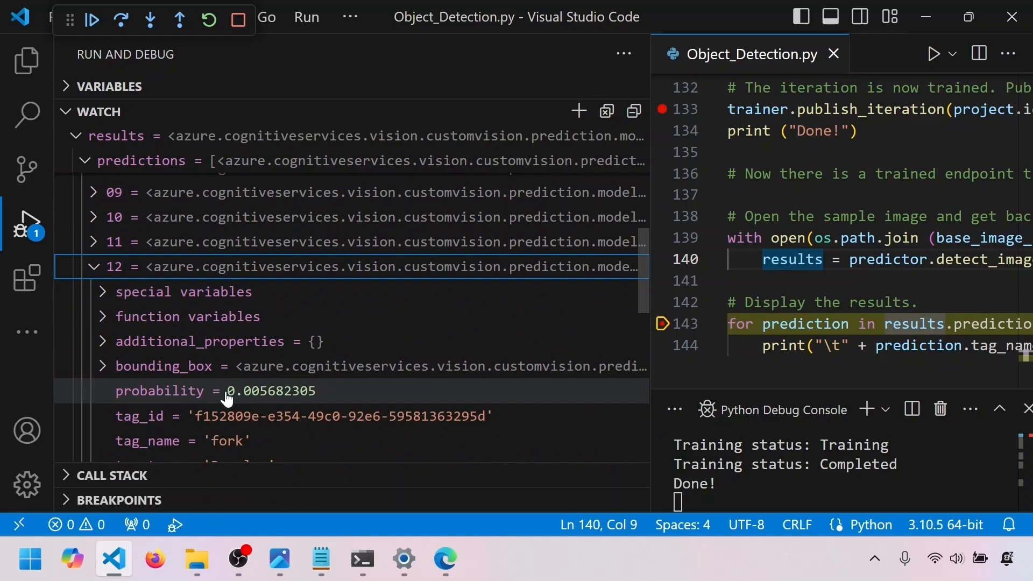
left_click(93, 266)
left_click(94, 316)
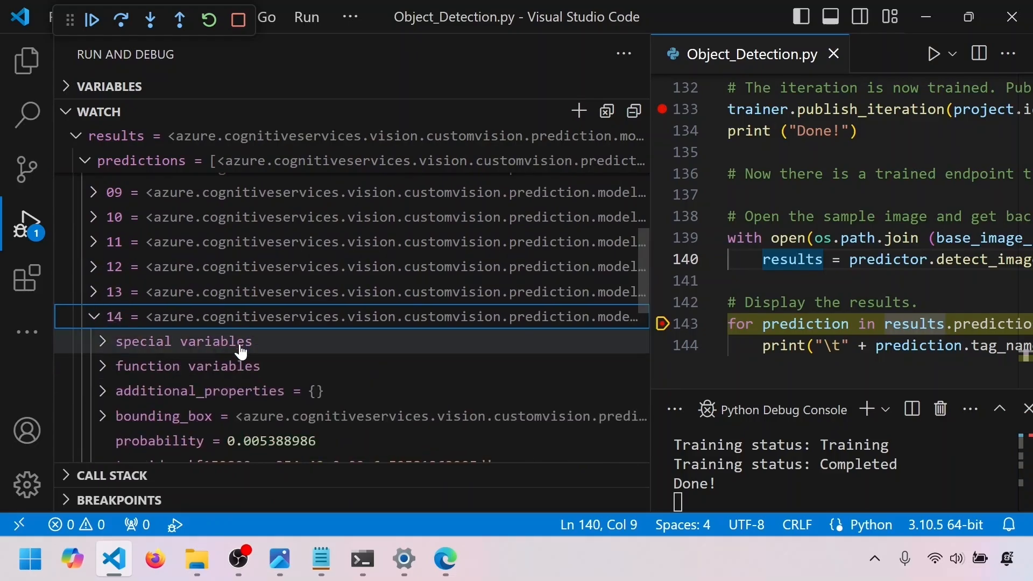
scroll(296, 369, "down", 2)
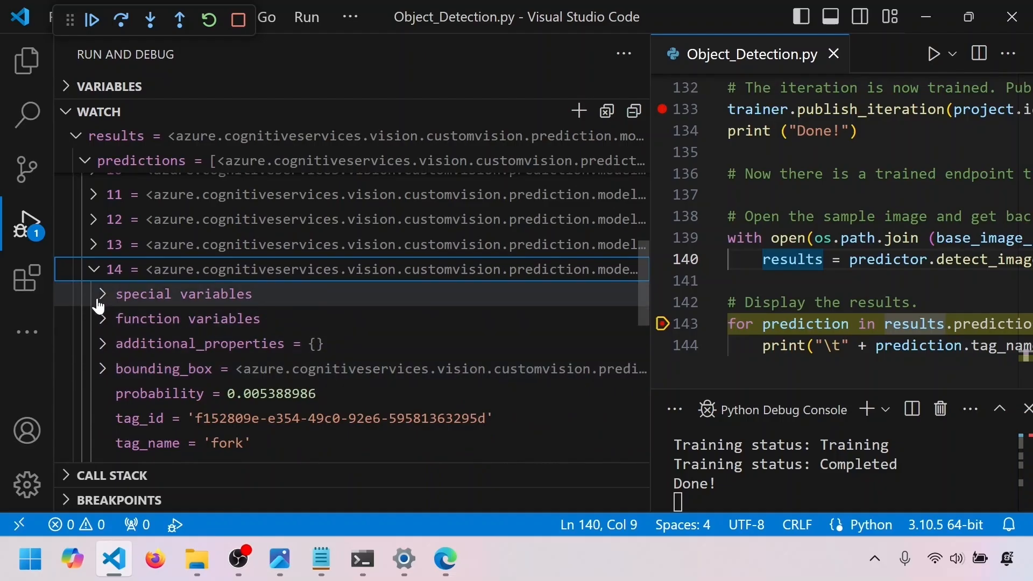
left_click(94, 269)
scroll(361, 334, "down", 2)
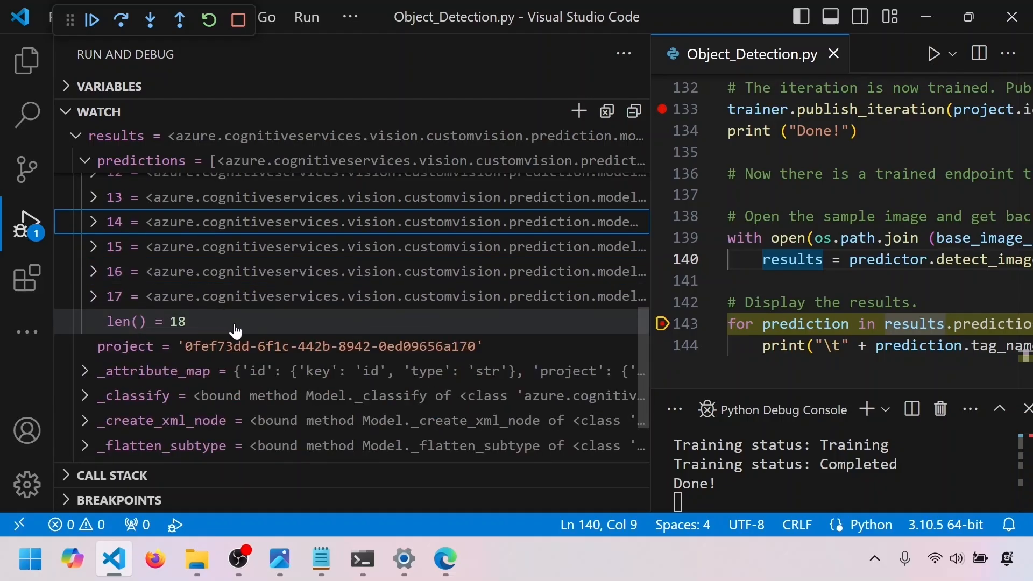
left_click(93, 296)
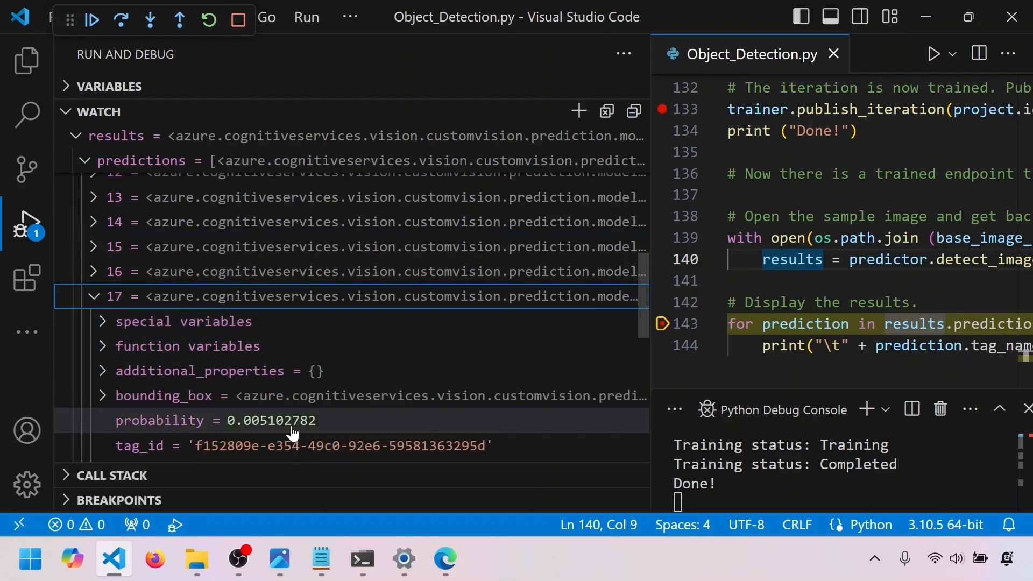
scroll(309, 413, "down", 2)
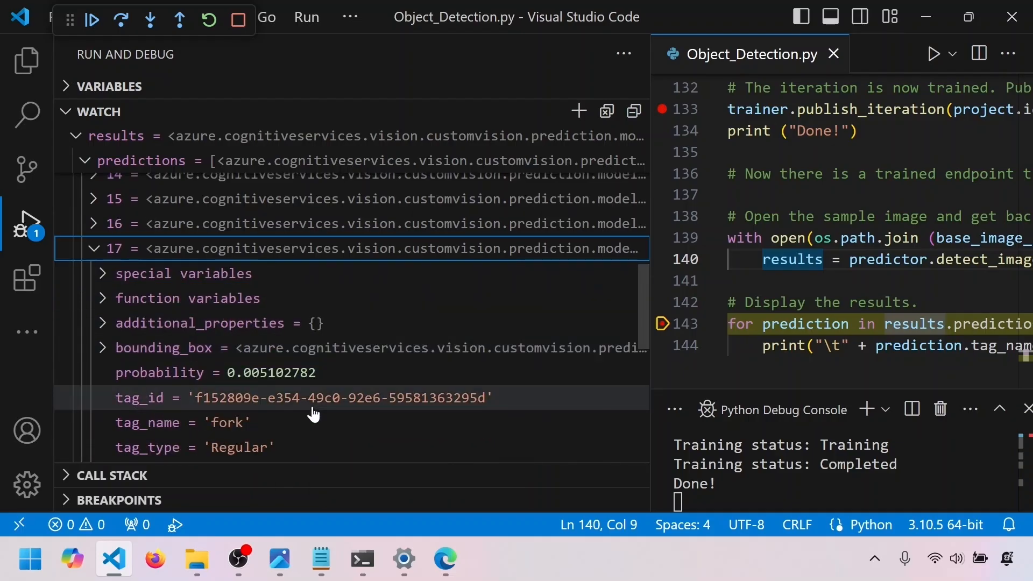
scroll(314, 414, "down", 1)
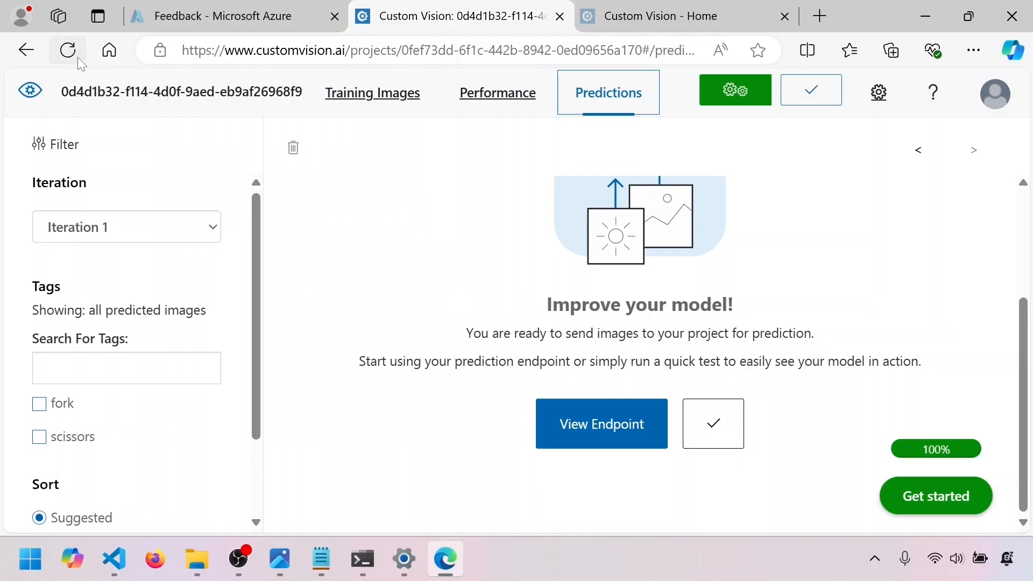
Reload the Predictions page of the Custom Vision portal and open the fork test image to examine its predicted region and threshold
left_click(68, 56)
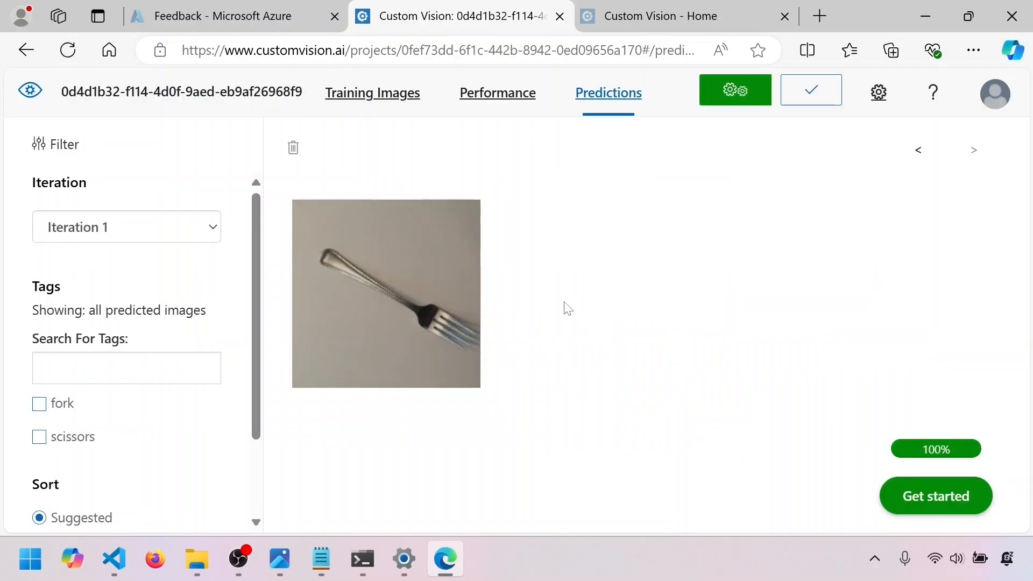
left_click(473, 328)
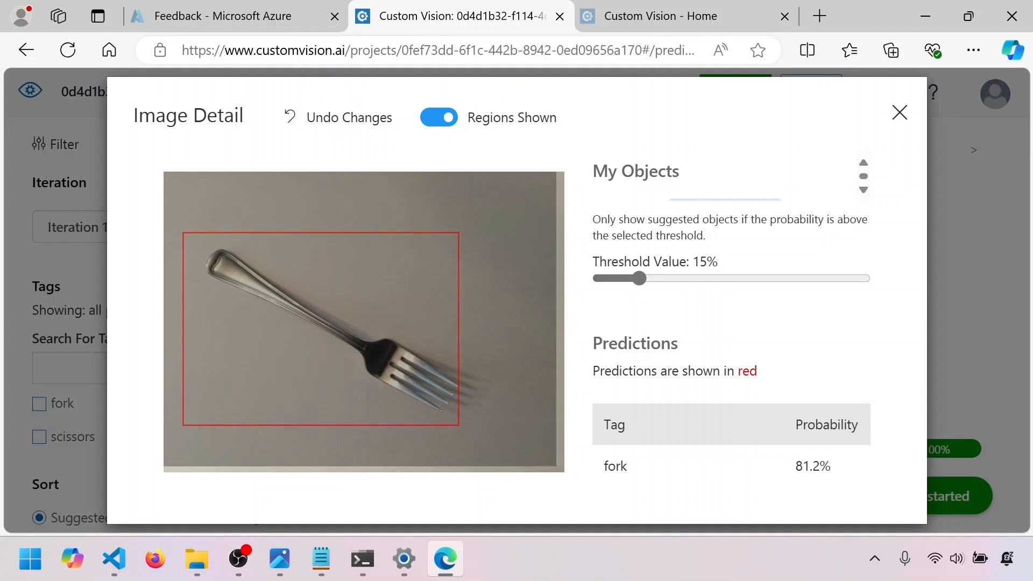
double_click(721, 263)
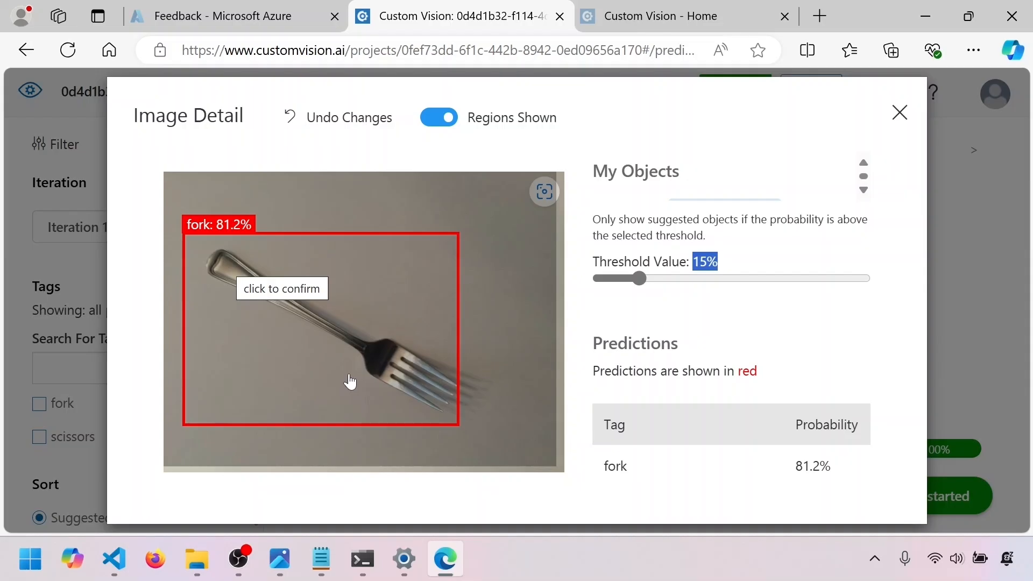
Compare the predicted regions at threshold values of 0% and 42%, and close the image details
left_click_drag(639, 278, 604, 309)
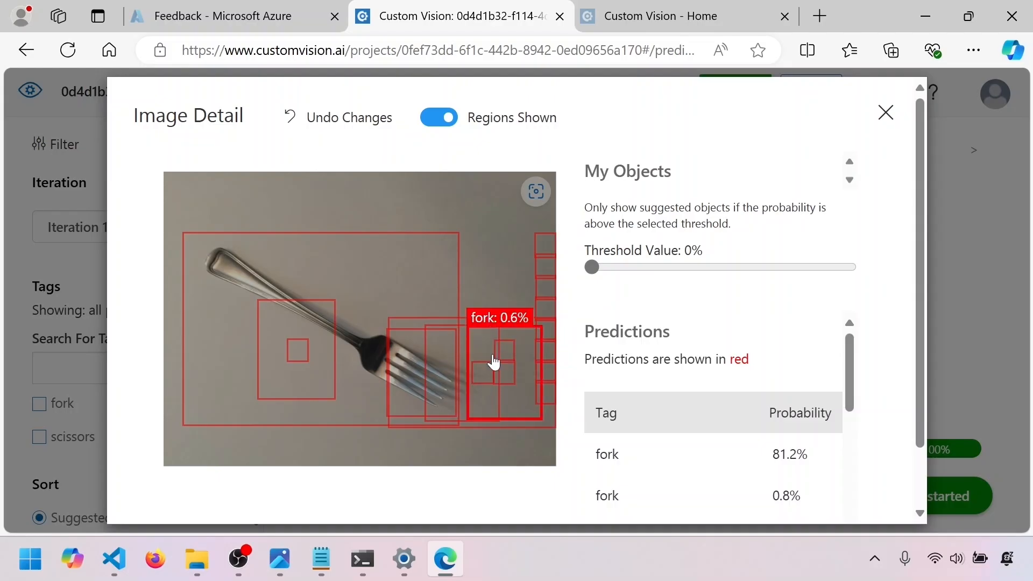
left_click_drag(596, 270, 704, 272)
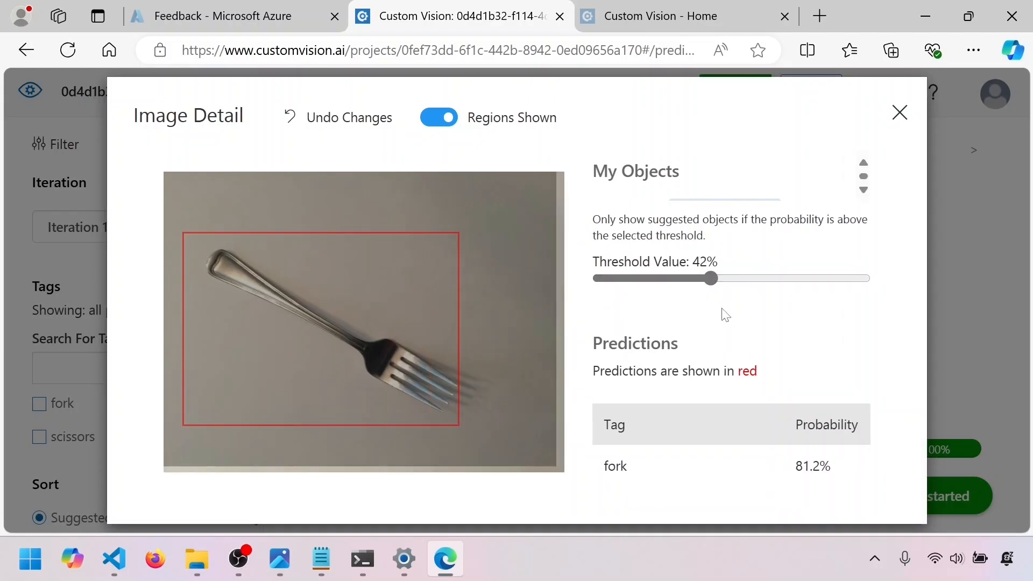
key("Escape")
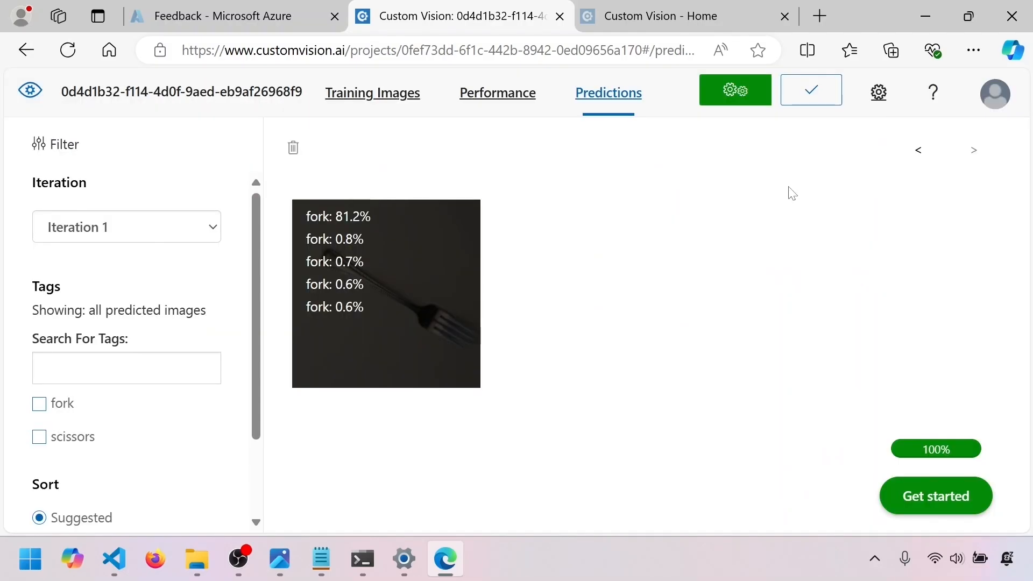